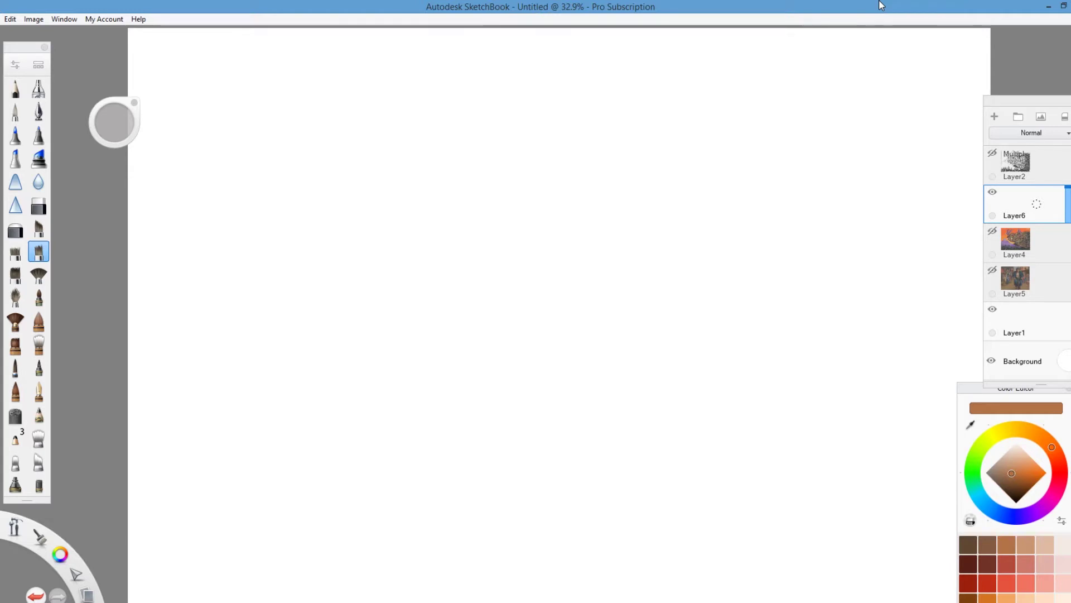
Paint a slanted reddish-brown swatch on Layer1 in the canvas's upper-left area with the enlarged slanted bristle brush
{"action": "left_click", "coordinate": [46, 234]}
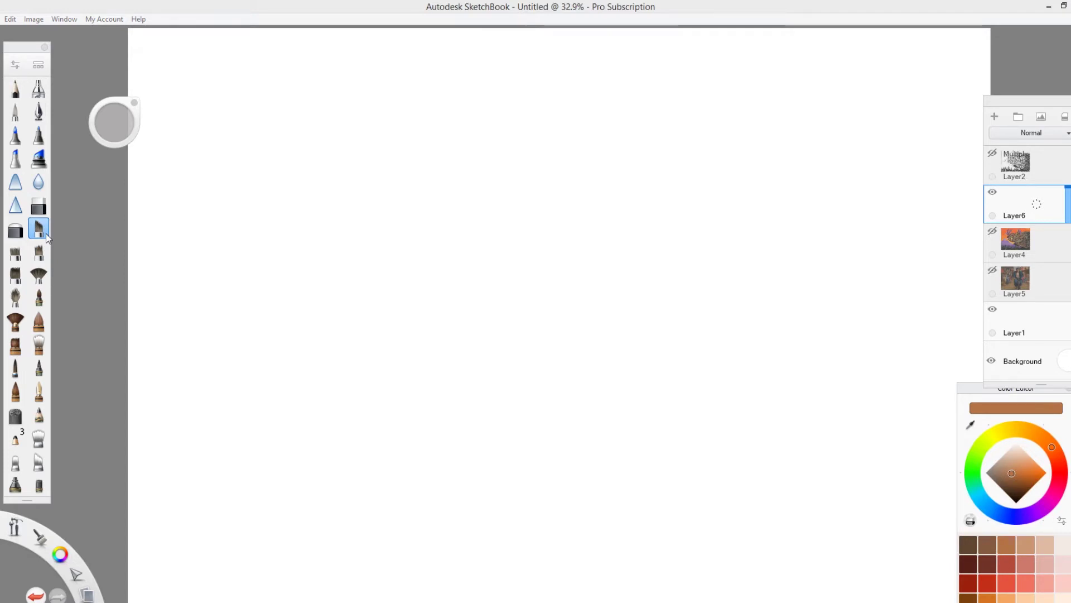
{"action": "left_click", "coordinate": [1031, 319]}
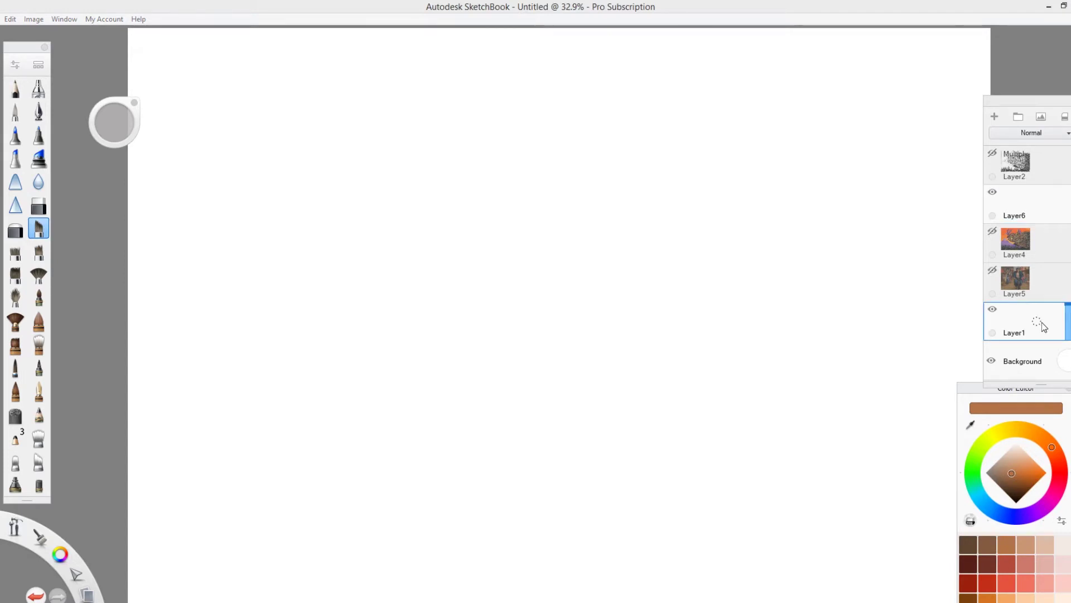
{"action": "left_click", "coordinate": [1056, 454]}
{"action": "left_click", "coordinate": [109, 129]}
{"action": "mouse_move", "coordinate": [109, 132]}
{"action": "left_mouse_down"}
{"action": "mouse_move", "coordinate": [168, 110]}
{"action": "mouse_move", "coordinate": [553, 91]}
{"action": "mouse_move", "coordinate": [511, 112]}
{"action": "left_mouse_up"}
{"action": "left_click_drag", "start_coordinate": [302, 193], "coordinate": [291, 224]}
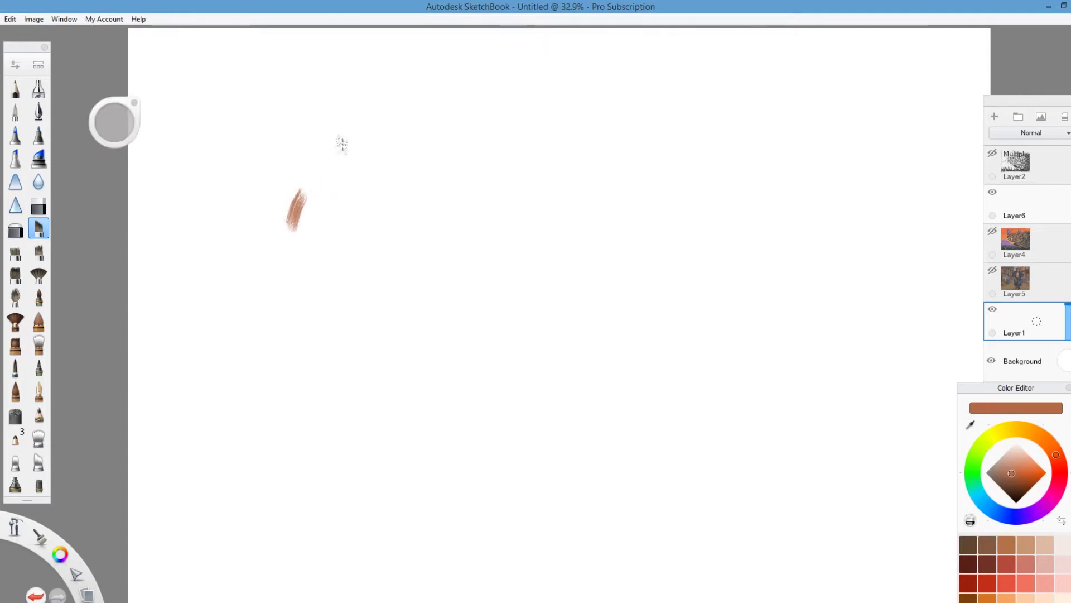
{"action": "left_click_drag", "start_coordinate": [345, 142], "coordinate": [290, 243]}
{"action": "left_click_drag", "start_coordinate": [335, 161], "coordinate": [299, 237]}
{"action": "mouse_move", "coordinate": [353, 151]}
{"action": "left_mouse_down"}
{"action": "mouse_move", "coordinate": [310, 223]}
{"action": "mouse_move", "coordinate": [322, 218]}
{"action": "left_mouse_up"}
{"action": "mouse_move", "coordinate": [363, 142]}
{"action": "left_mouse_down"}
{"action": "mouse_move", "coordinate": [315, 227]}
{"action": "mouse_move", "coordinate": [355, 141]}
{"action": "mouse_move", "coordinate": [306, 212]}
{"action": "mouse_move", "coordinate": [347, 145]}
{"action": "mouse_move", "coordinate": [330, 157]}
{"action": "mouse_move", "coordinate": [279, 242]}
{"action": "left_mouse_up"}
{"action": "left_click_drag", "start_coordinate": [334, 179], "coordinate": [288, 255]}
{"action": "mouse_move", "coordinate": [368, 150]}
{"action": "left_mouse_down"}
{"action": "mouse_move", "coordinate": [341, 177]}
{"action": "mouse_move", "coordinate": [302, 261]}
{"action": "left_mouse_up"}
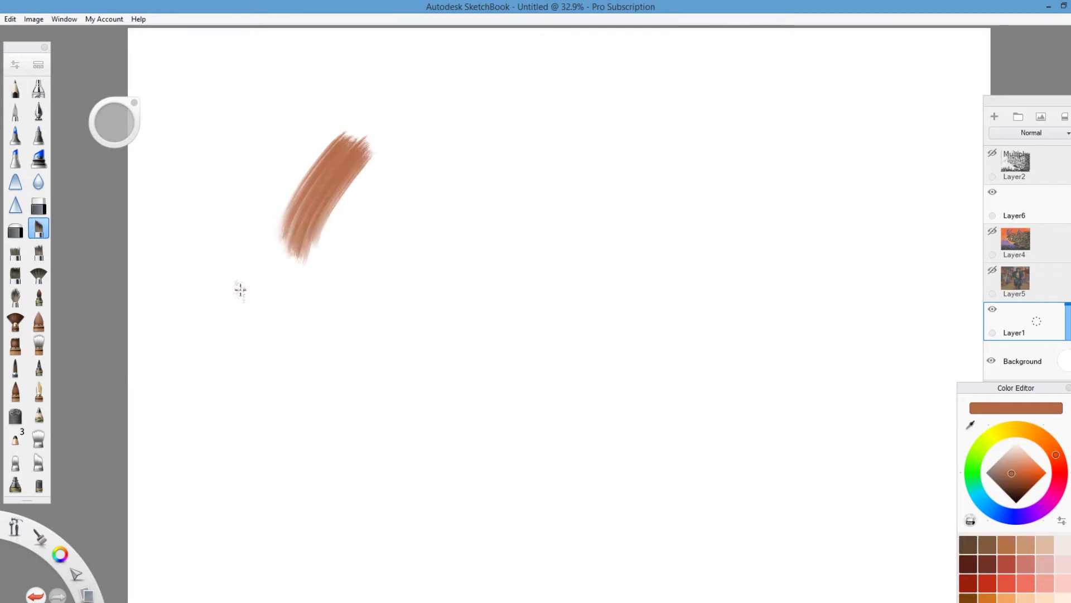
Stroke very dark brown over the lower right edge of the reddish-brown swatch
{"action": "left_click_drag", "start_coordinate": [1011, 473], "coordinate": [1016, 496]}
{"action": "left_click_drag", "start_coordinate": [357, 179], "coordinate": [312, 245]}
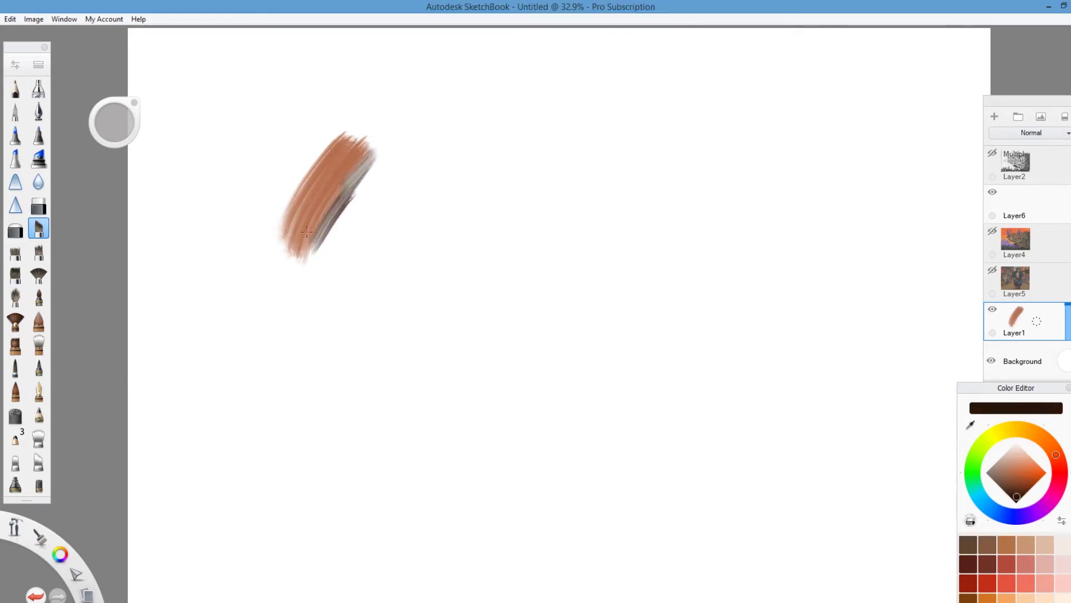
{"action": "left_click_drag", "start_coordinate": [371, 148], "coordinate": [326, 229]}
{"action": "left_click_drag", "start_coordinate": [342, 190], "coordinate": [290, 265]}
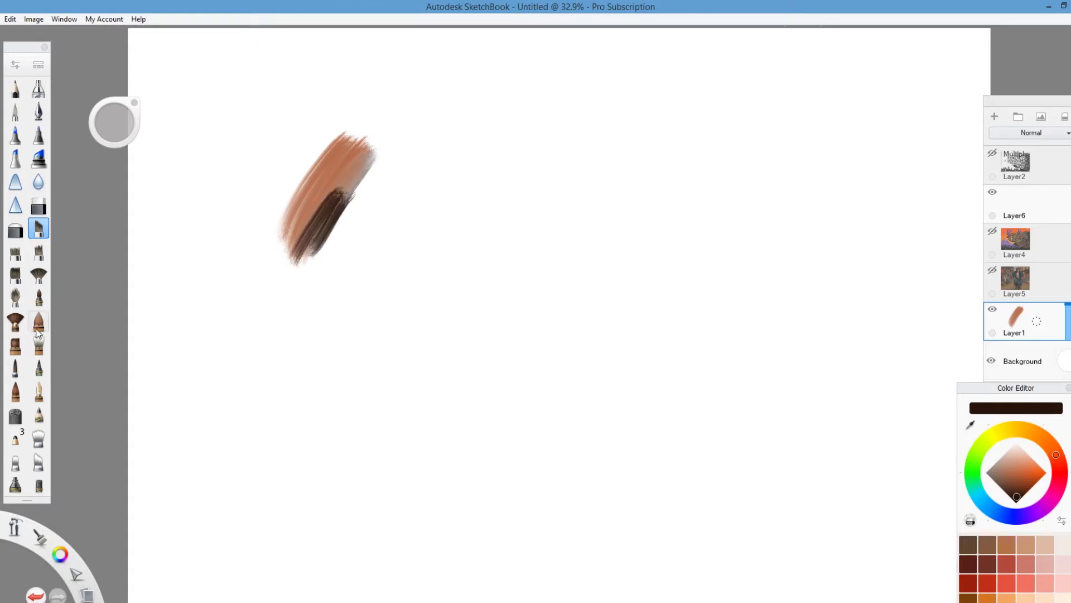
Paint a broad dark brown patch along the swatch's left side with the enlarged dark fan brush
{"action": "left_click", "coordinate": [39, 275]}
{"action": "mouse_move", "coordinate": [305, 169]}
{"action": "left_mouse_down"}
{"action": "mouse_move", "coordinate": [287, 214]}
{"action": "mouse_move", "coordinate": [300, 180]}
{"action": "left_mouse_up"}
{"action": "left_click_drag", "start_coordinate": [118, 124], "coordinate": [549, 83]}
{"action": "mouse_move", "coordinate": [279, 194]}
{"action": "left_mouse_down"}
{"action": "mouse_move", "coordinate": [308, 154]}
{"action": "mouse_move", "coordinate": [277, 254]}
{"action": "left_mouse_up"}
{"action": "mouse_move", "coordinate": [311, 173]}
{"action": "left_mouse_down"}
{"action": "mouse_move", "coordinate": [292, 226]}
{"action": "mouse_move", "coordinate": [266, 225]}
{"action": "mouse_move", "coordinate": [254, 242]}
{"action": "left_mouse_up"}
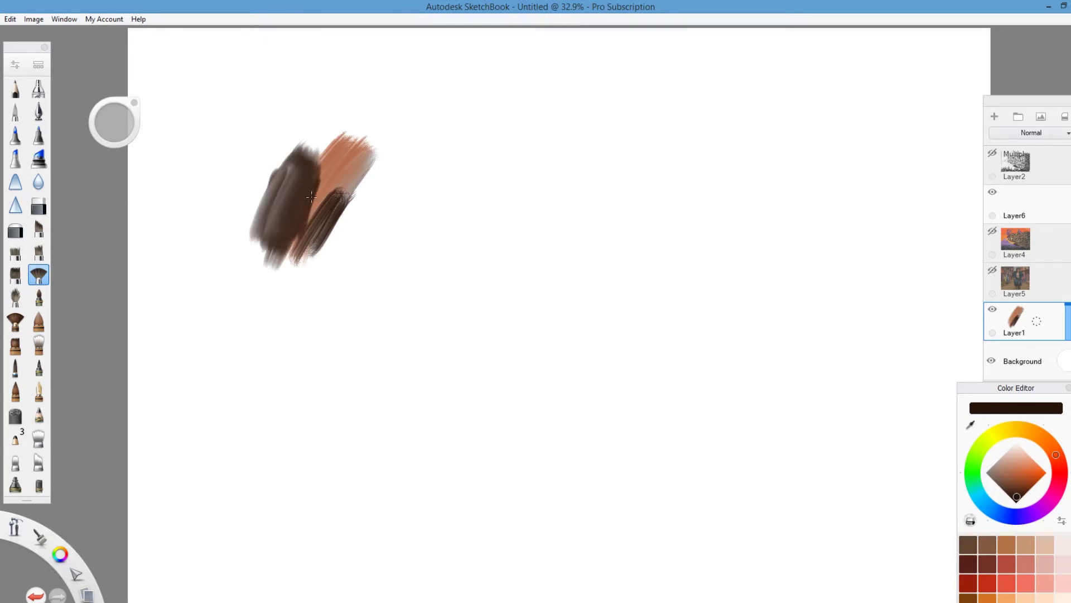
Paint lighter orange-brown strokes over the middle of the dark brown patch
{"action": "left_click", "coordinate": [1017, 477]}
{"action": "left_click_drag", "start_coordinate": [1016, 478], "coordinate": [1016, 474]}
{"action": "mouse_move", "coordinate": [309, 190]}
{"action": "left_mouse_down"}
{"action": "mouse_move", "coordinate": [295, 226]}
{"action": "mouse_move", "coordinate": [315, 210]}
{"action": "mouse_move", "coordinate": [276, 237]}
{"action": "left_mouse_up"}
Add orange-brown strokes to the swatch's left side with the flat brown-bristled brush and the pointed round brush
{"action": "left_click", "coordinate": [15, 344]}
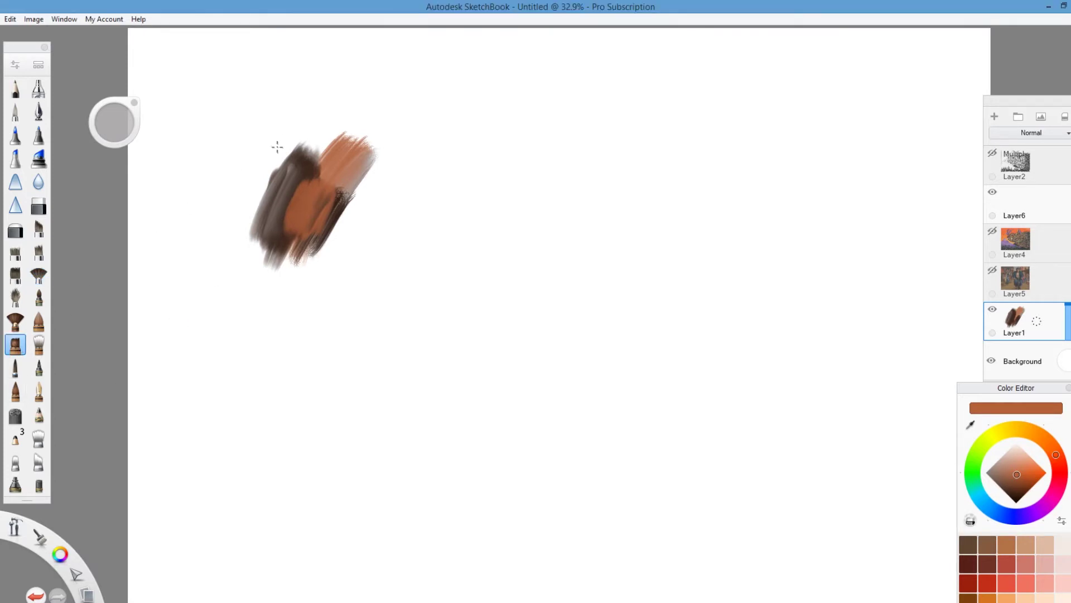
{"action": "mouse_move", "coordinate": [275, 148]}
{"action": "left_mouse_down"}
{"action": "mouse_move", "coordinate": [302, 147]}
{"action": "mouse_move", "coordinate": [250, 242]}
{"action": "left_mouse_up"}
{"action": "left_click", "coordinate": [15, 391]}
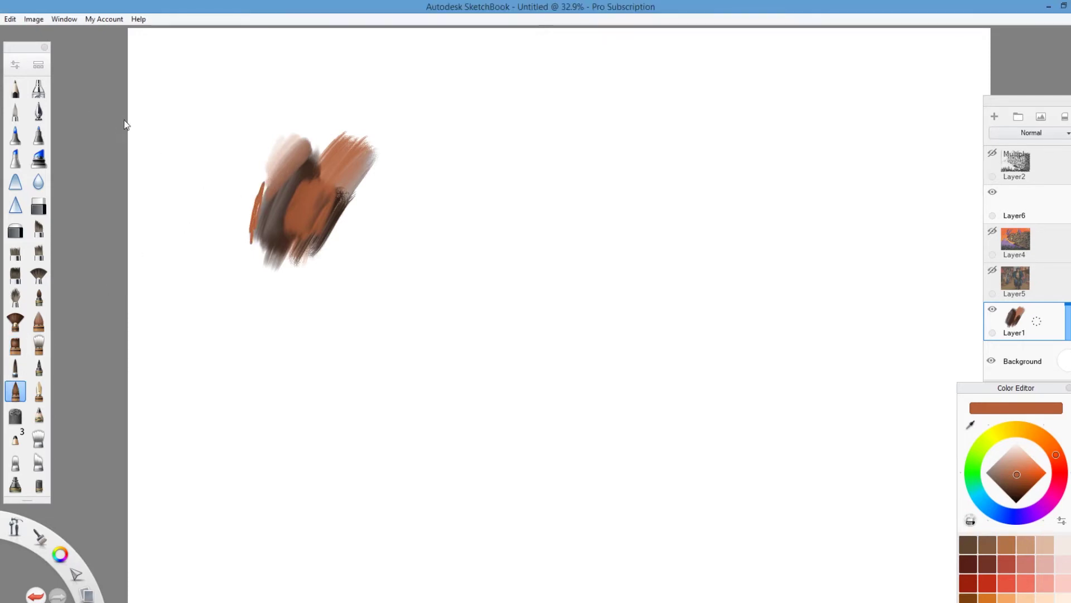
{"action": "mouse_move", "coordinate": [241, 152]}
{"action": "left_mouse_down"}
{"action": "mouse_move", "coordinate": [255, 193]}
{"action": "mouse_move", "coordinate": [273, 202]}
{"action": "mouse_move", "coordinate": [261, 224]}
{"action": "mouse_move", "coordinate": [270, 237]}
{"action": "left_mouse_up"}
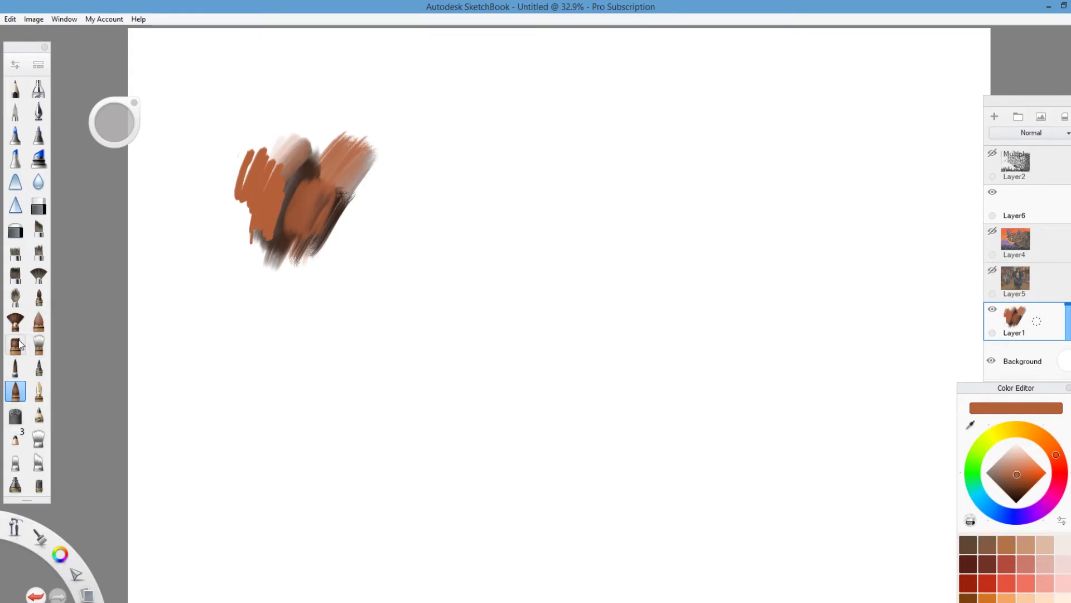
Blend the swatch's lower left part softly with the enlarged brown fan brush, and pick a darker reddish brown
{"action": "left_click", "coordinate": [15, 322]}
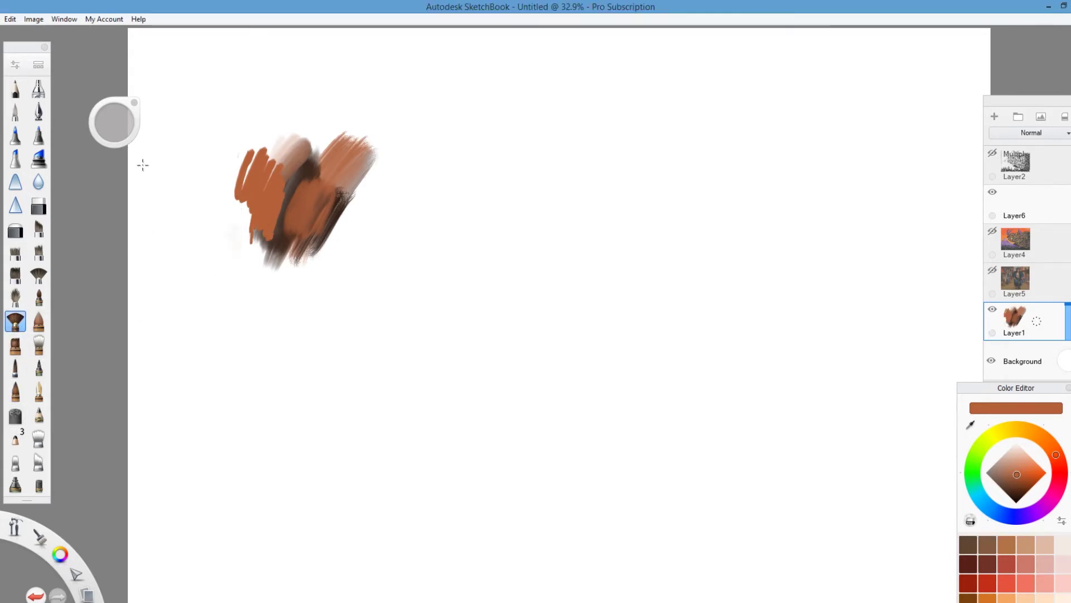
{"action": "left_click_drag", "start_coordinate": [126, 120], "coordinate": [578, 132]}
{"action": "mouse_move", "coordinate": [239, 208]}
{"action": "left_mouse_down"}
{"action": "mouse_move", "coordinate": [241, 262]}
{"action": "mouse_move", "coordinate": [268, 202]}
{"action": "mouse_move", "coordinate": [249, 213]}
{"action": "mouse_move", "coordinate": [253, 234]}
{"action": "mouse_move", "coordinate": [306, 190]}
{"action": "mouse_move", "coordinate": [246, 248]}
{"action": "mouse_move", "coordinate": [274, 233]}
{"action": "left_mouse_up"}
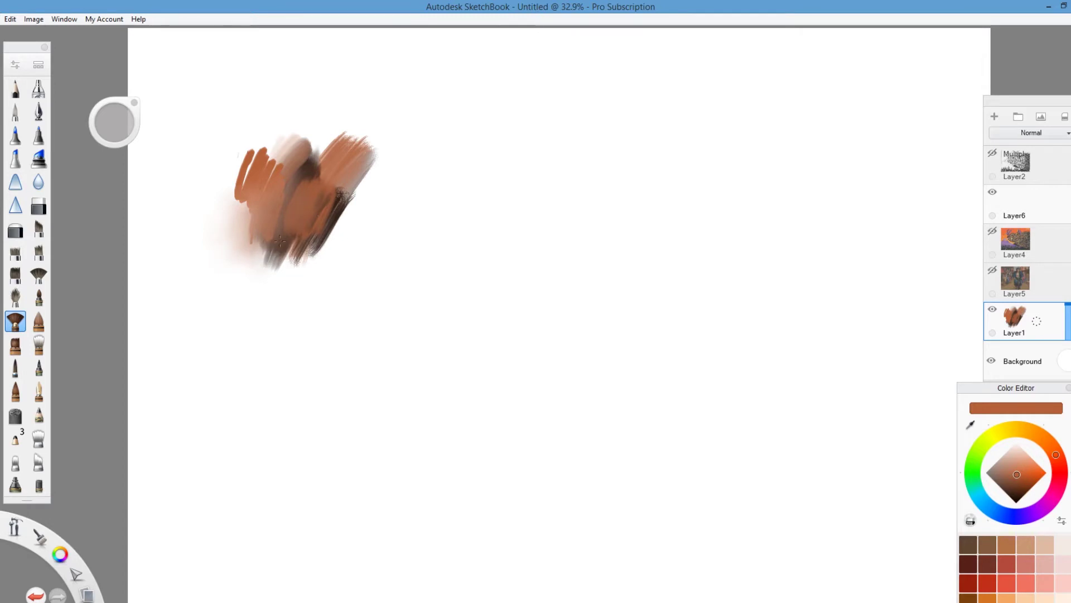
{"action": "left_click", "coordinate": [1015, 480]}
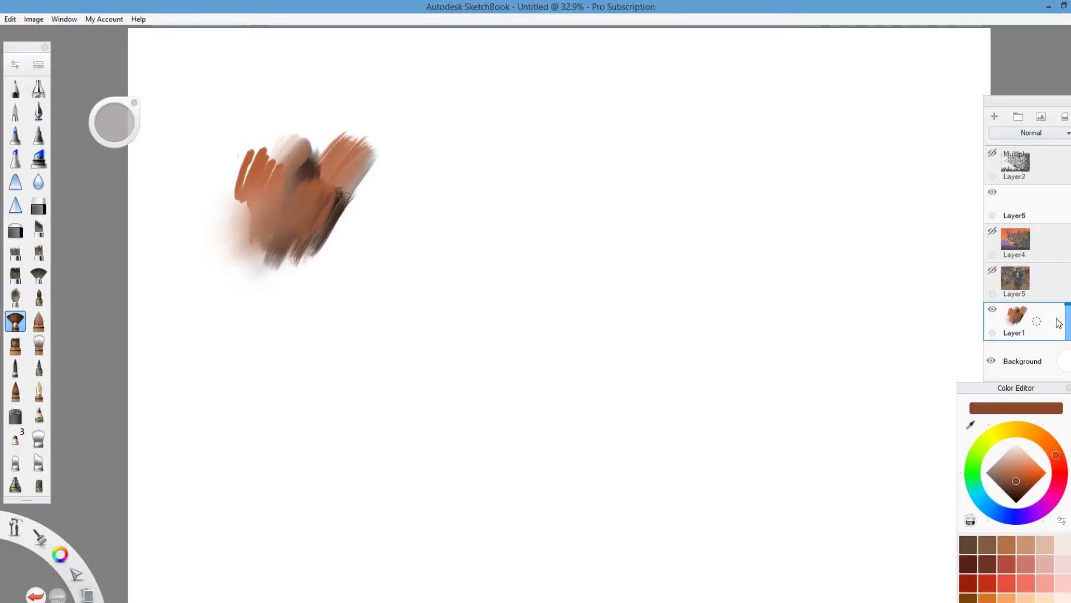
Add a new layer above Layer1, move the layer list over the canvas and set the new layer's opacity to 45
{"action": "left_click_drag", "start_coordinate": [1037, 320], "coordinate": [1040, 285]}
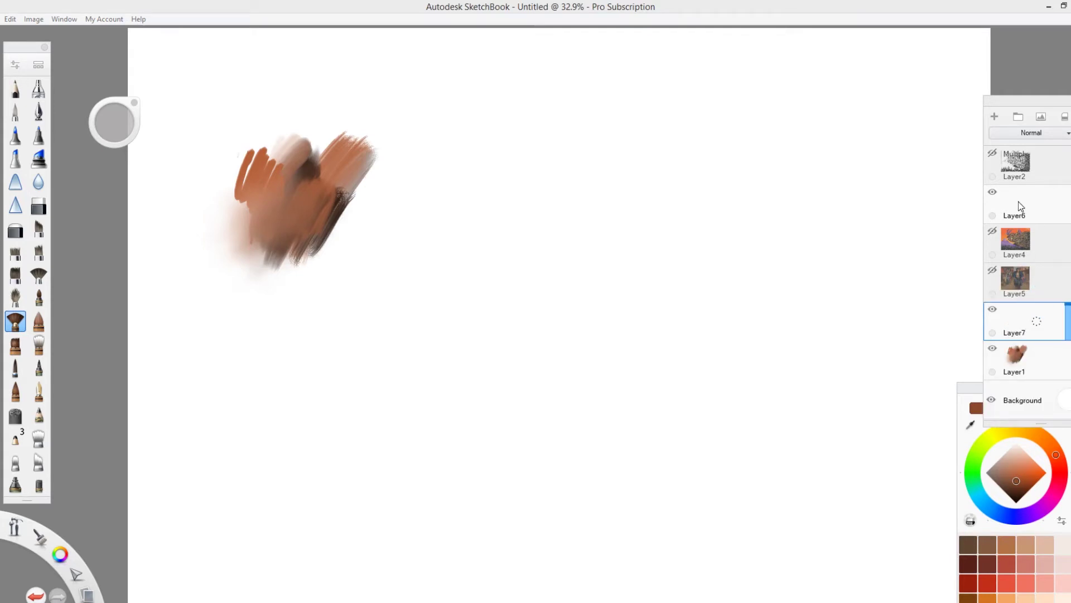
{"action": "left_click_drag", "start_coordinate": [1044, 103], "coordinate": [763, 89]}
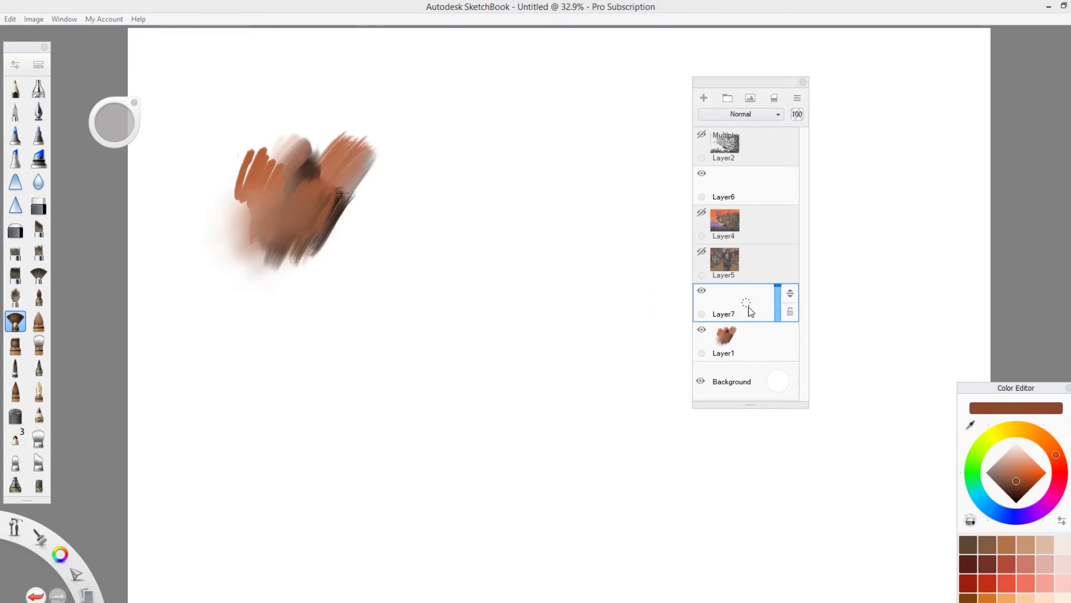
{"action": "left_click_drag", "start_coordinate": [772, 311], "coordinate": [779, 303]}
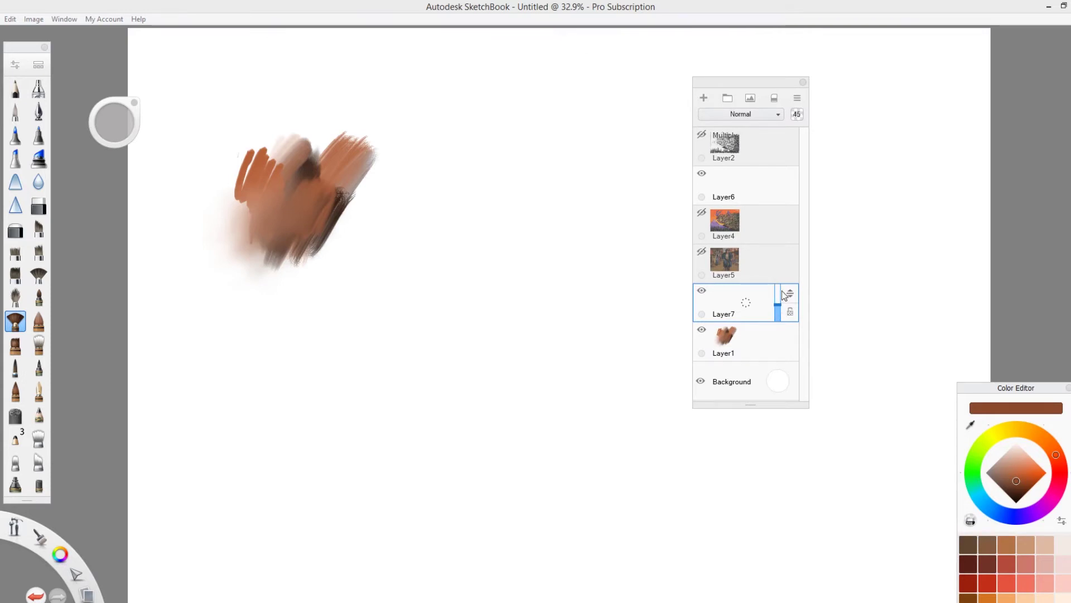
Glaze muted blue over the middle of the brown swatch on Layer7 with the dark fan brush
{"action": "left_click", "coordinate": [993, 505]}
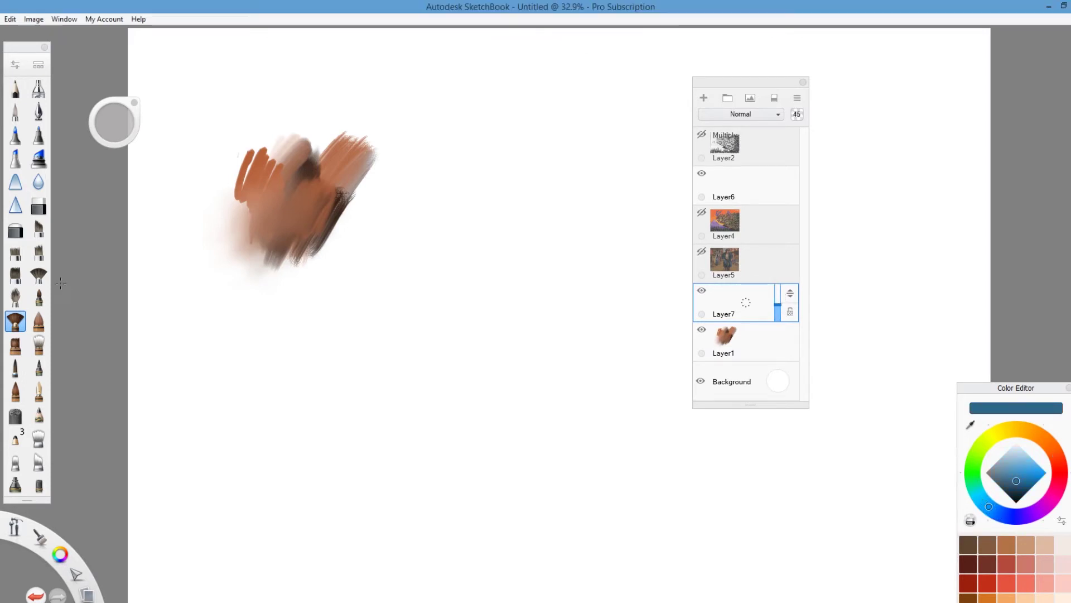
{"action": "left_click", "coordinate": [38, 274]}
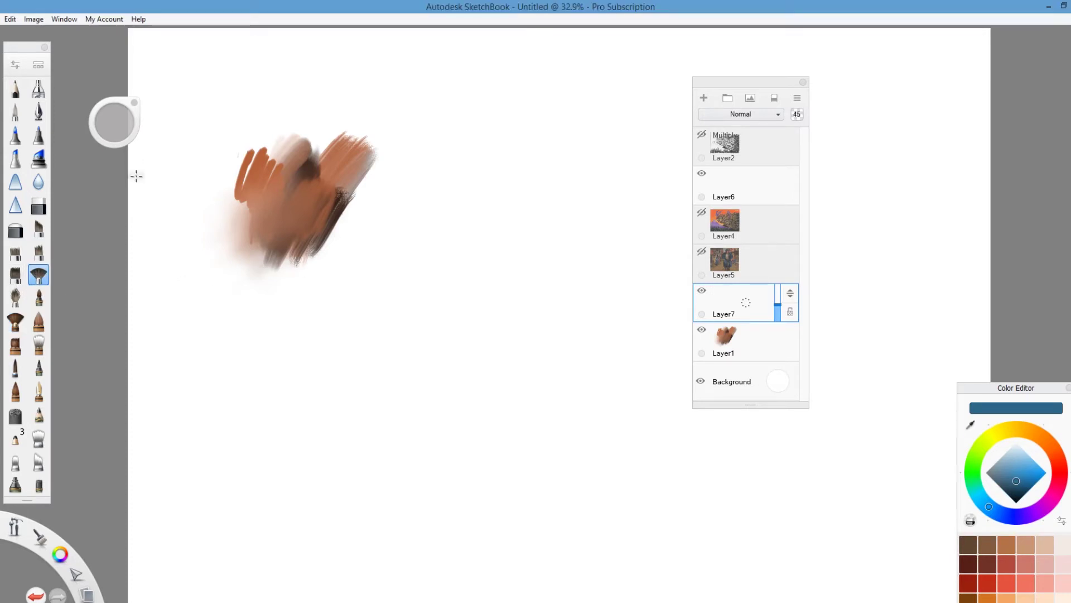
{"action": "left_click_drag", "start_coordinate": [321, 191], "coordinate": [284, 229]}
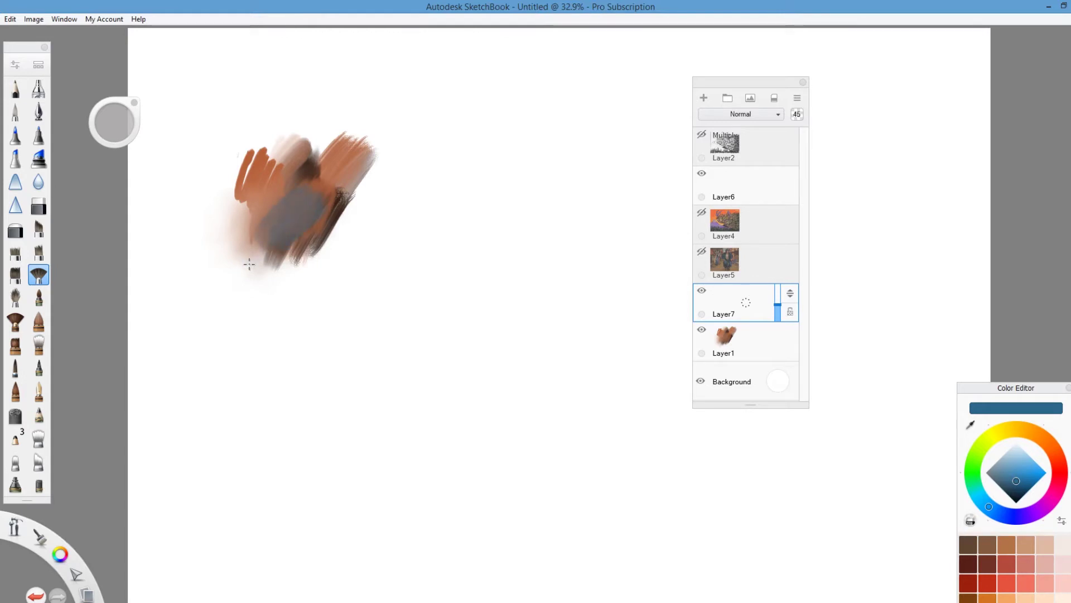
Lower Layer7's opacity to 31 and extend the blue glaze over more of the brown swatch
{"action": "left_click", "coordinate": [777, 310]}
{"action": "left_click_drag", "start_coordinate": [777, 310], "coordinate": [777, 309]}
{"action": "mouse_move", "coordinate": [329, 178]}
{"action": "left_mouse_down"}
{"action": "mouse_move", "coordinate": [308, 212]}
{"action": "mouse_move", "coordinate": [333, 170]}
{"action": "mouse_move", "coordinate": [275, 208]}
{"action": "mouse_move", "coordinate": [273, 185]}
{"action": "mouse_move", "coordinate": [251, 238]}
{"action": "mouse_move", "coordinate": [270, 193]}
{"action": "mouse_move", "coordinate": [273, 245]}
{"action": "mouse_move", "coordinate": [252, 190]}
{"action": "mouse_move", "coordinate": [266, 253]}
{"action": "mouse_move", "coordinate": [262, 203]}
{"action": "mouse_move", "coordinate": [289, 239]}
{"action": "left_mouse_up"}
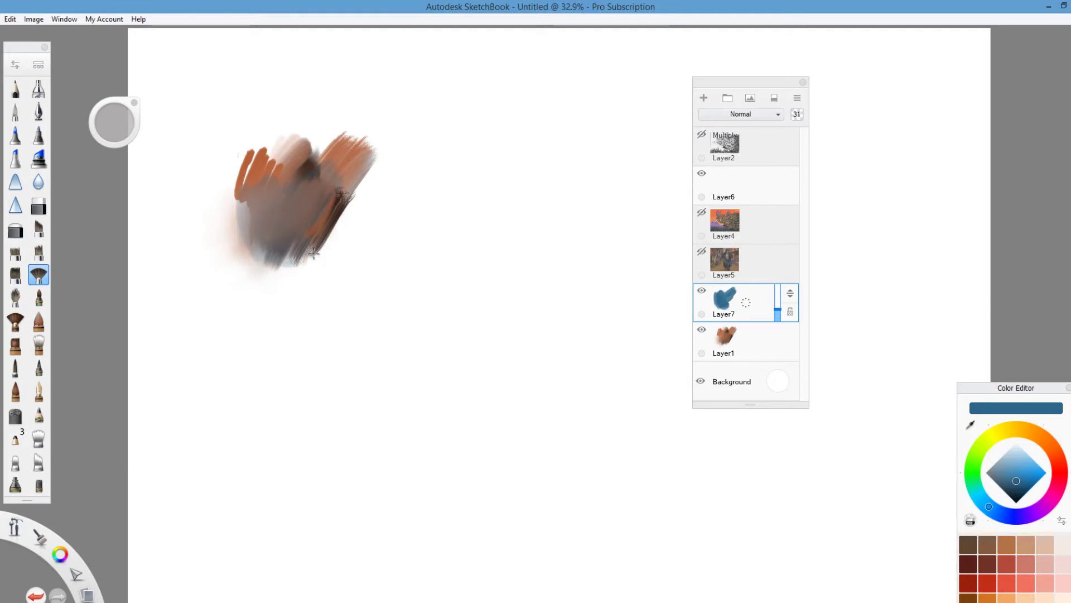
Paint a second swatch on Layer1 below the brown one, in dark red covered with bright red
{"action": "left_click", "coordinate": [1058, 473]}
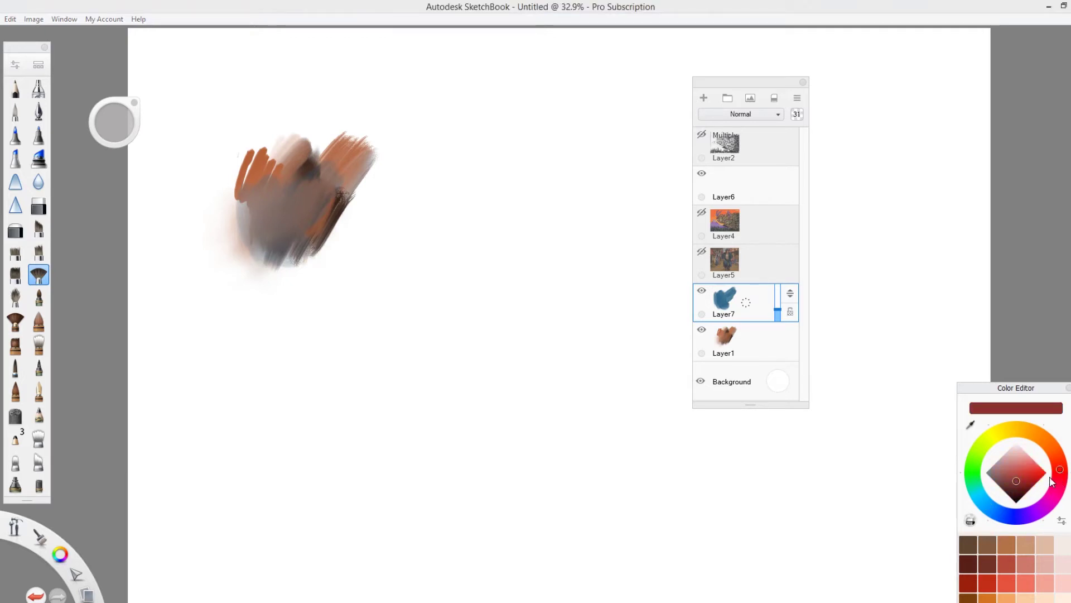
{"action": "left_click", "coordinate": [762, 348]}
{"action": "mouse_move", "coordinate": [388, 266]}
{"action": "left_mouse_down"}
{"action": "mouse_move", "coordinate": [366, 333]}
{"action": "mouse_move", "coordinate": [414, 269]}
{"action": "mouse_move", "coordinate": [363, 329]}
{"action": "mouse_move", "coordinate": [382, 277]}
{"action": "mouse_move", "coordinate": [350, 330]}
{"action": "mouse_move", "coordinate": [394, 276]}
{"action": "mouse_move", "coordinate": [372, 337]}
{"action": "mouse_move", "coordinate": [389, 330]}
{"action": "mouse_move", "coordinate": [410, 303]}
{"action": "mouse_move", "coordinate": [384, 281]}
{"action": "left_mouse_up"}
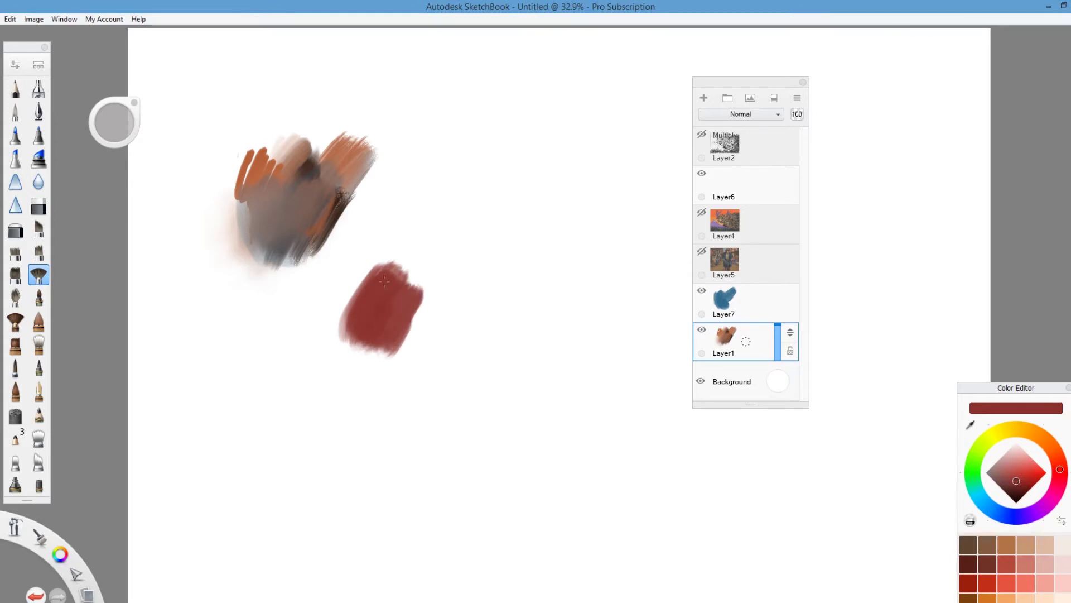
{"action": "left_click", "coordinate": [1032, 471]}
{"action": "mouse_move", "coordinate": [388, 349]}
{"action": "left_mouse_down"}
{"action": "mouse_move", "coordinate": [400, 296]}
{"action": "mouse_move", "coordinate": [368, 324]}
{"action": "mouse_move", "coordinate": [390, 276]}
{"action": "mouse_move", "coordinate": [338, 312]}
{"action": "mouse_move", "coordinate": [357, 333]}
{"action": "mouse_move", "coordinate": [404, 290]}
{"action": "mouse_move", "coordinate": [383, 368]}
{"action": "left_mouse_up"}
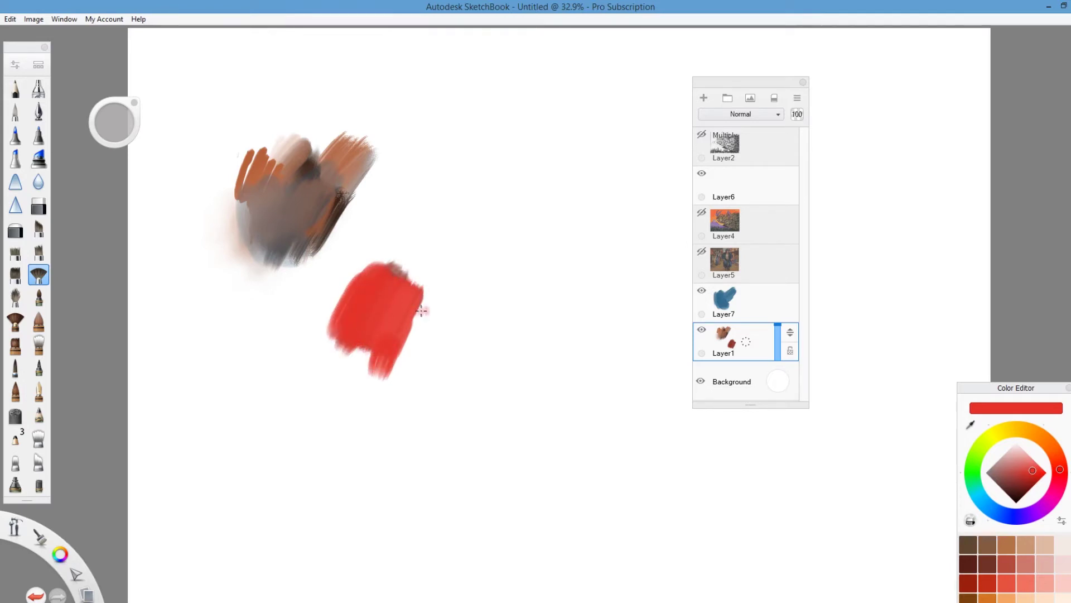
Glaze bright blue over most of the red swatch on Layer7
{"action": "left_click", "coordinate": [770, 310]}
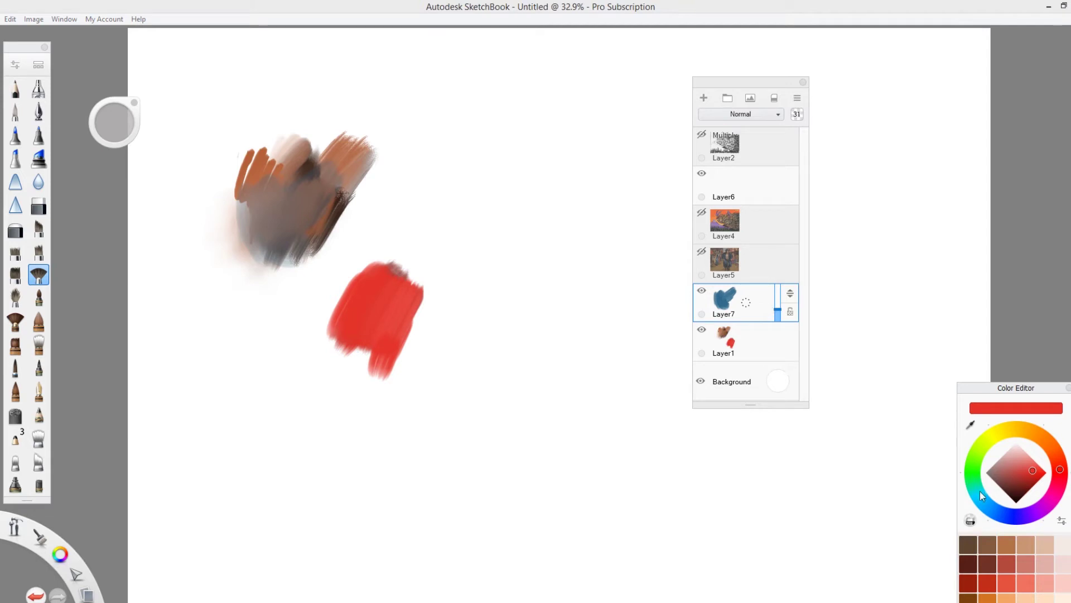
{"action": "left_click", "coordinate": [995, 510]}
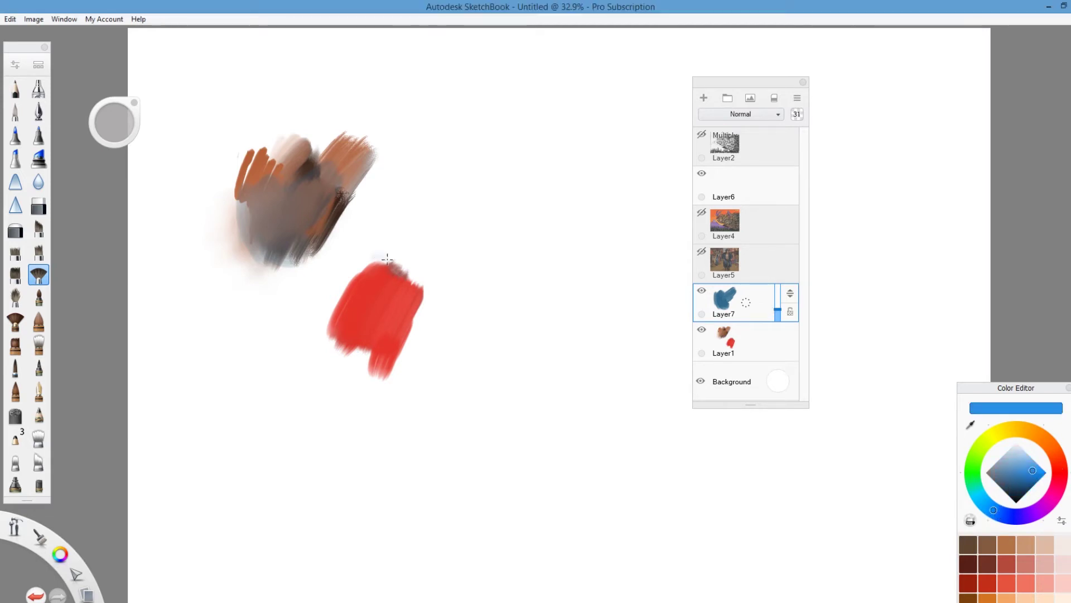
{"action": "left_click_drag", "start_coordinate": [400, 285], "coordinate": [393, 312]}
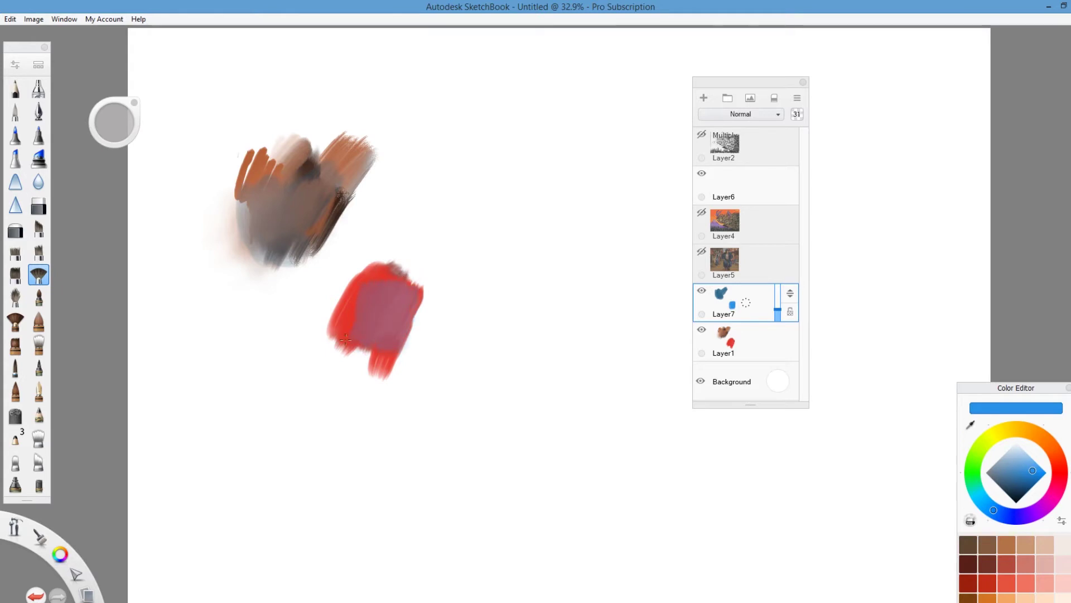
{"action": "left_click_drag", "start_coordinate": [392, 343], "coordinate": [325, 343]}
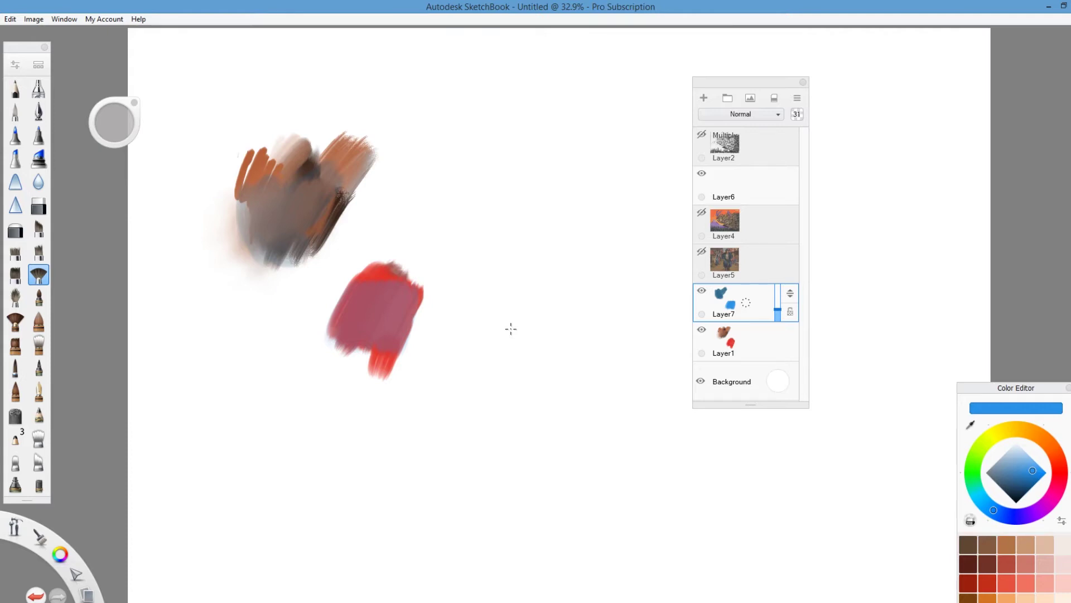
Hide Layer1 and Layer7 and show the ink drawing on Layer2
{"action": "left_click", "coordinate": [702, 330]}
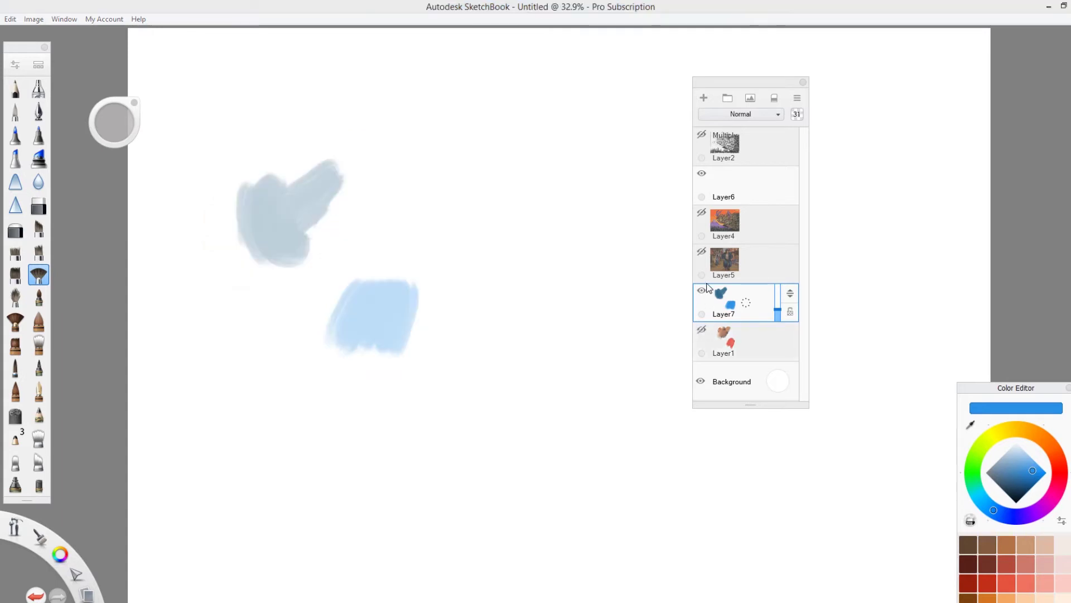
{"action": "left_click", "coordinate": [702, 290]}
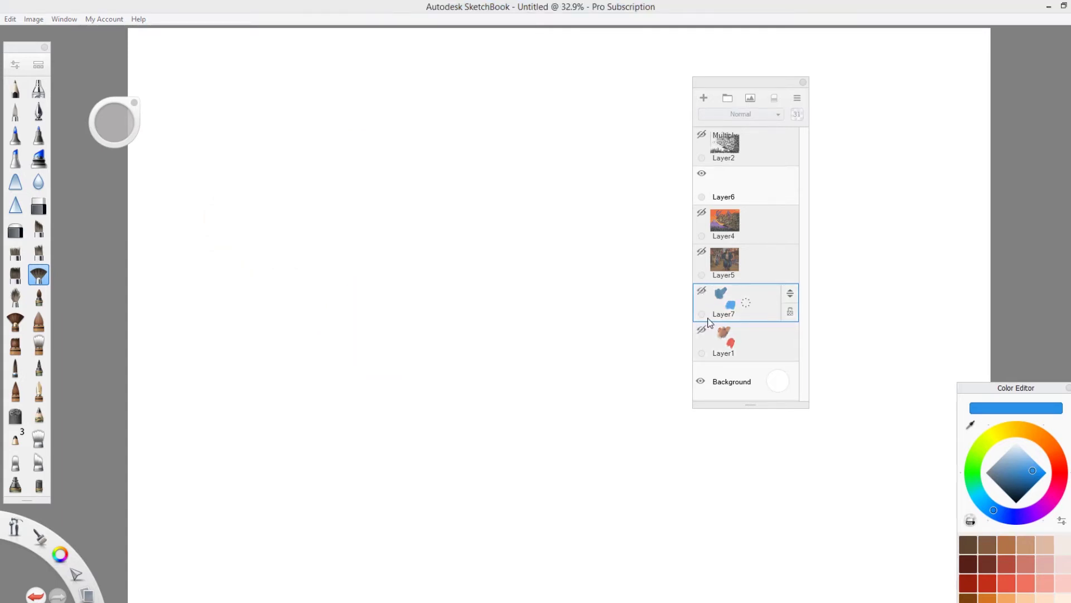
{"action": "left_click", "coordinate": [701, 135]}
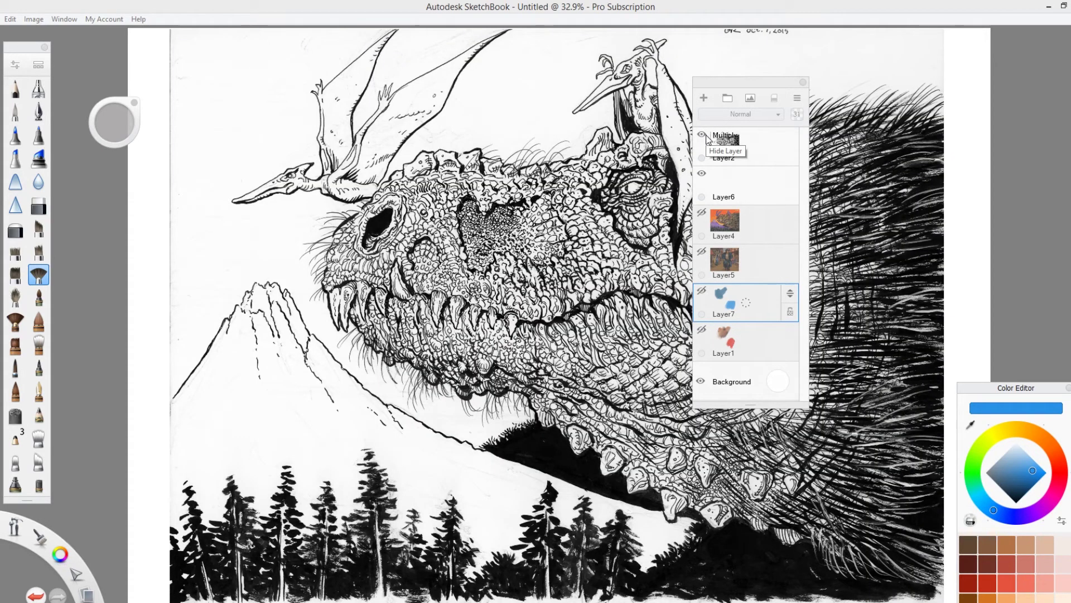
Inspect the blend mode options of the ink drawing layer, Layer2, without changing its mode
{"action": "left_click", "coordinate": [764, 146]}
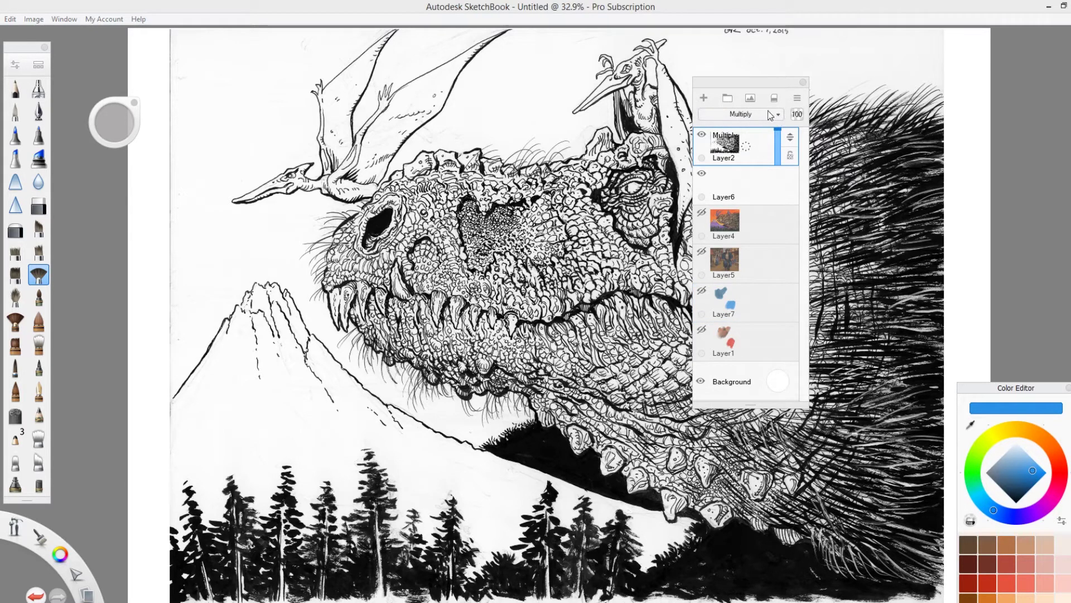
{"action": "left_click", "coordinate": [770, 115]}
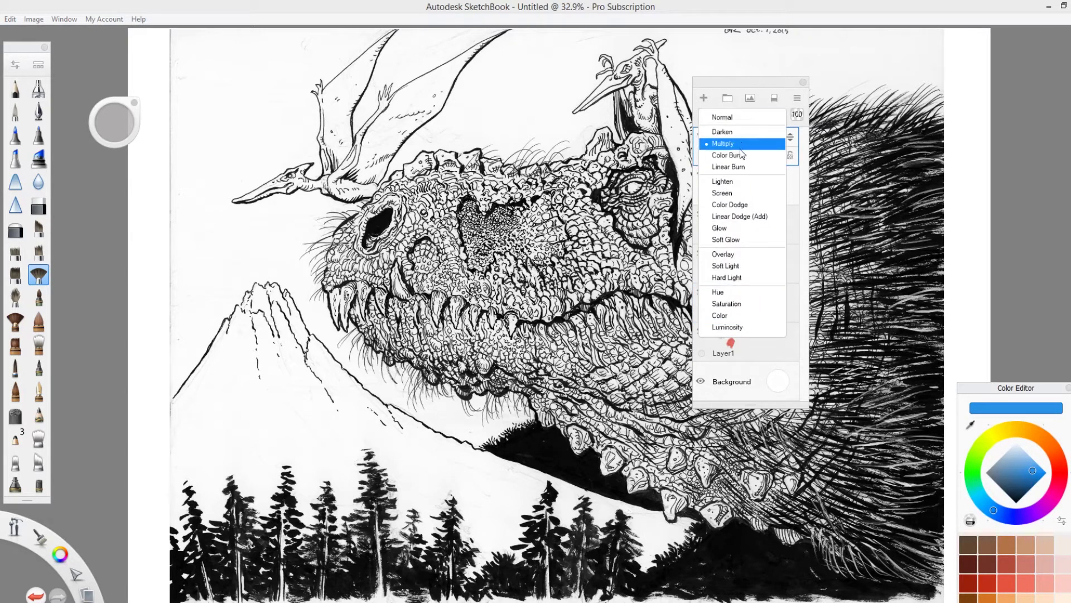
{"action": "left_click", "coordinate": [768, 78]}
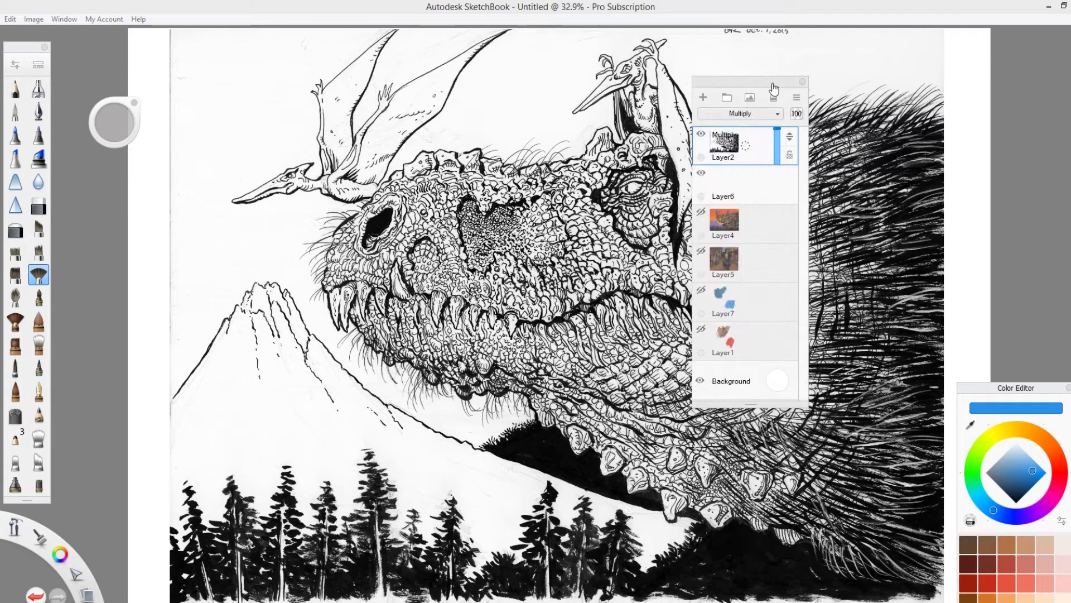
Paint medium green over the dinosaur's snout on Layer6 and erase the overspill above the snout
{"action": "left_click", "coordinate": [753, 181]}
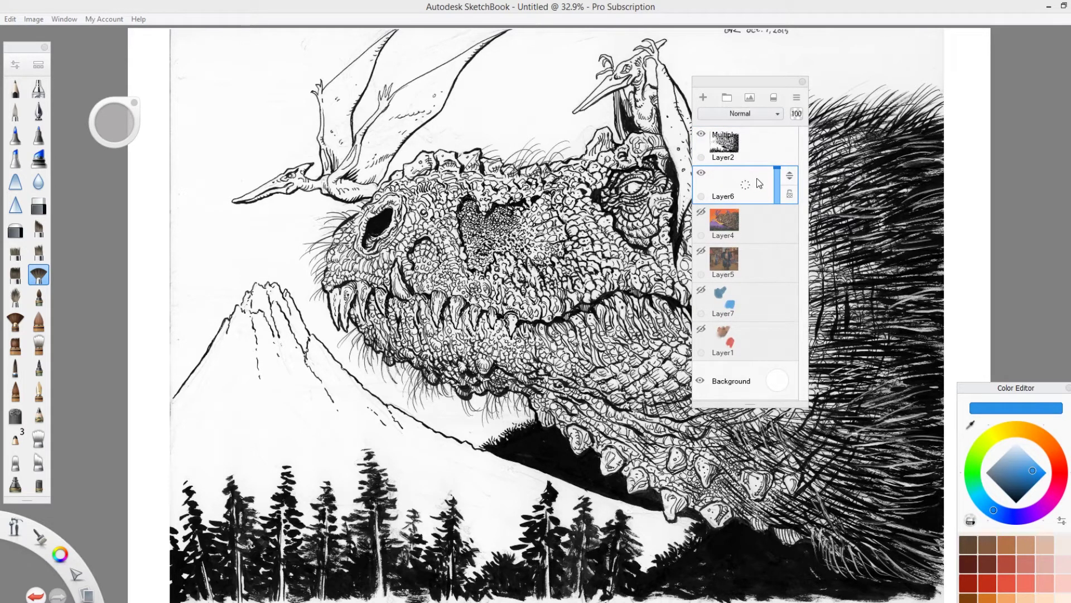
{"action": "left_click", "coordinate": [979, 463]}
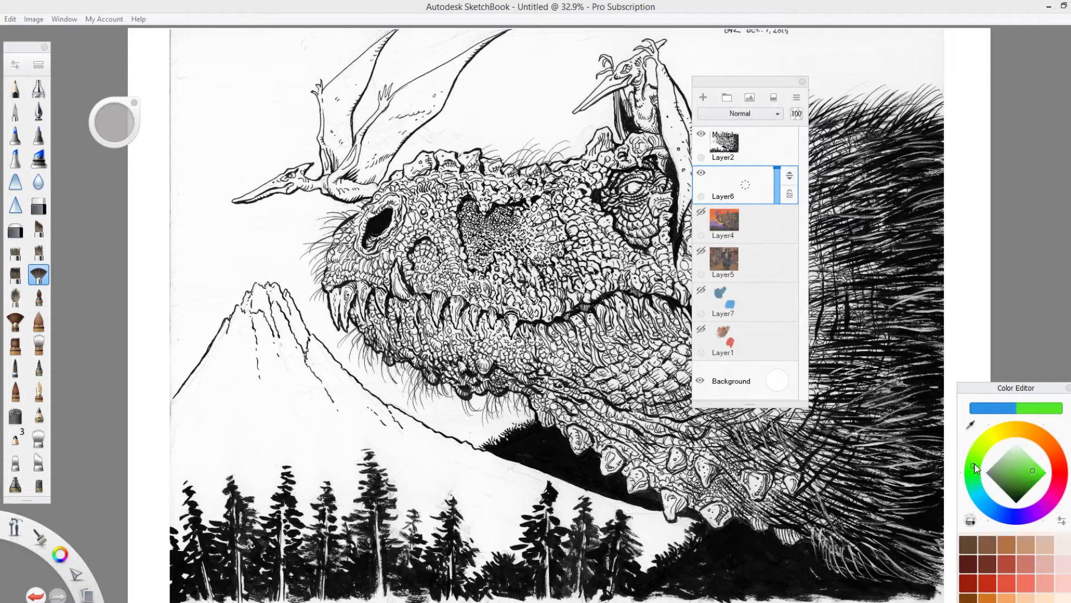
{"action": "left_click", "coordinate": [1023, 480]}
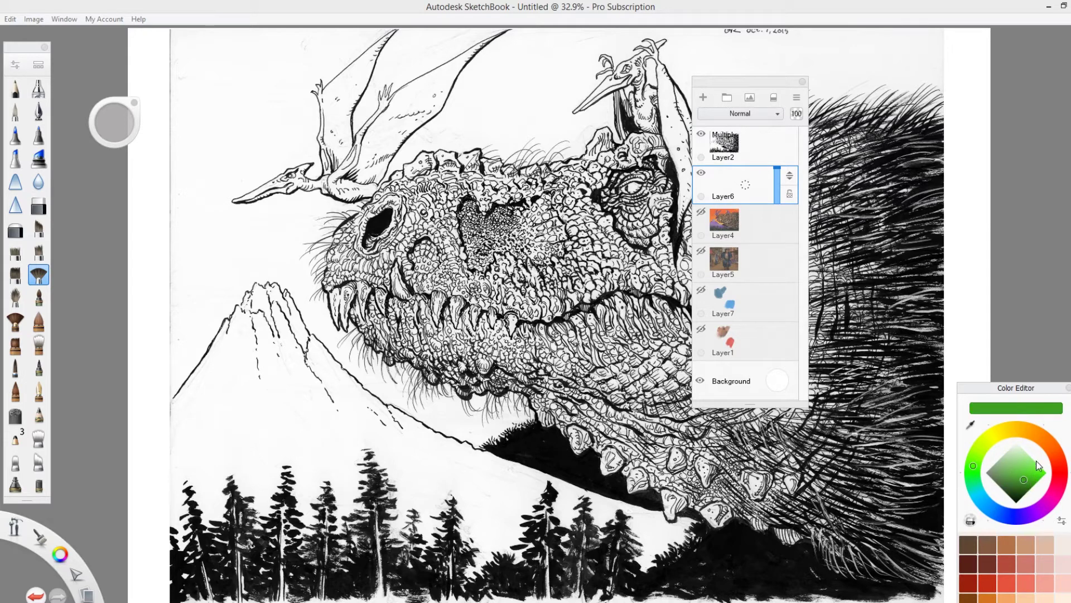
{"action": "mouse_move", "coordinate": [463, 282]}
{"action": "left_mouse_down"}
{"action": "mouse_move", "coordinate": [500, 249]}
{"action": "mouse_move", "coordinate": [536, 262]}
{"action": "mouse_move", "coordinate": [558, 246]}
{"action": "mouse_move", "coordinate": [541, 290]}
{"action": "mouse_move", "coordinate": [480, 276]}
{"action": "mouse_move", "coordinate": [449, 251]}
{"action": "mouse_move", "coordinate": [432, 262]}
{"action": "mouse_move", "coordinate": [407, 223]}
{"action": "mouse_move", "coordinate": [410, 262]}
{"action": "mouse_move", "coordinate": [433, 262]}
{"action": "left_mouse_up"}
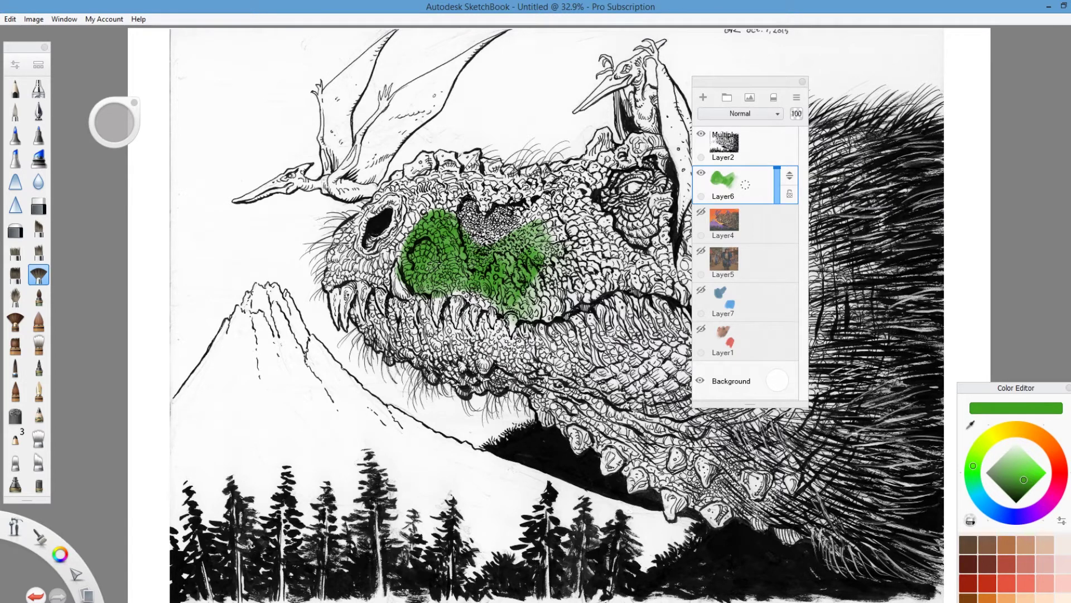
{"action": "left_click_drag", "start_coordinate": [413, 215], "coordinate": [368, 279]}
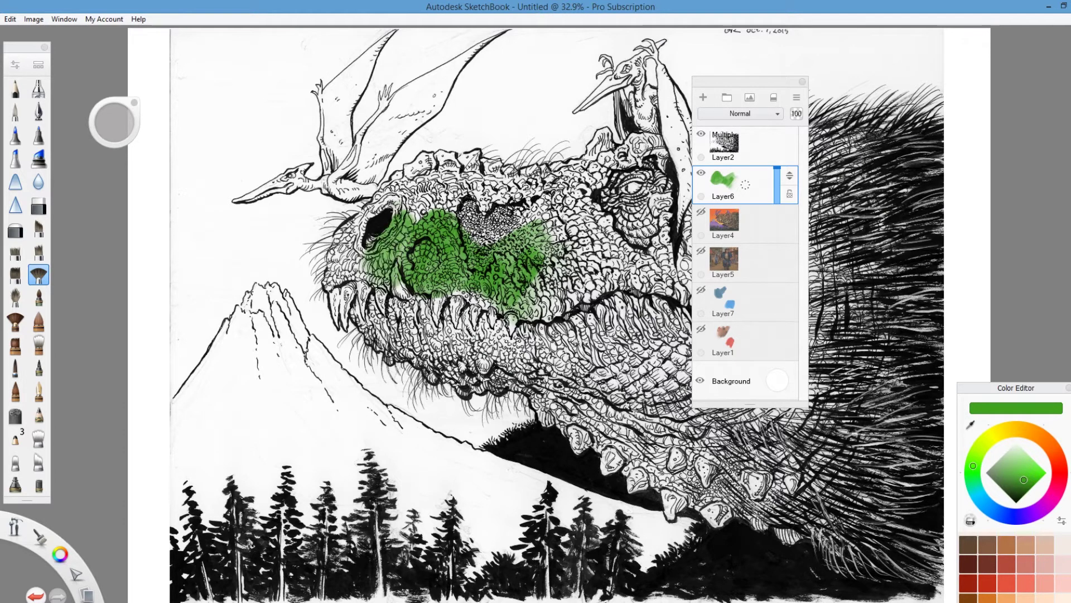
{"action": "mouse_move", "coordinate": [391, 209]}
{"action": "left_mouse_down"}
{"action": "mouse_move", "coordinate": [352, 262]}
{"action": "mouse_move", "coordinate": [362, 212]}
{"action": "mouse_move", "coordinate": [332, 268]}
{"action": "mouse_move", "coordinate": [357, 288]}
{"action": "mouse_move", "coordinate": [430, 265]}
{"action": "mouse_move", "coordinate": [457, 182]}
{"action": "mouse_move", "coordinate": [491, 178]}
{"action": "mouse_move", "coordinate": [396, 190]}
{"action": "mouse_move", "coordinate": [441, 151]}
{"action": "mouse_move", "coordinate": [474, 156]}
{"action": "left_mouse_up"}
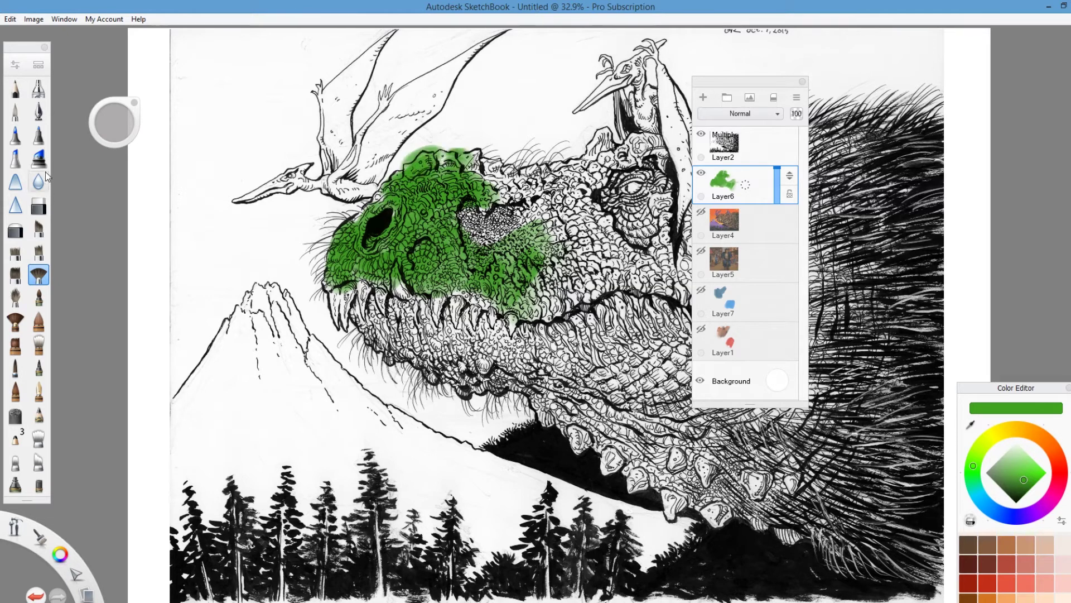
{"action": "key", "text": "e"}
{"action": "mouse_move", "coordinate": [424, 140]}
{"action": "left_mouse_down"}
{"action": "mouse_move", "coordinate": [402, 158]}
{"action": "mouse_move", "coordinate": [460, 147]}
{"action": "left_mouse_up"}
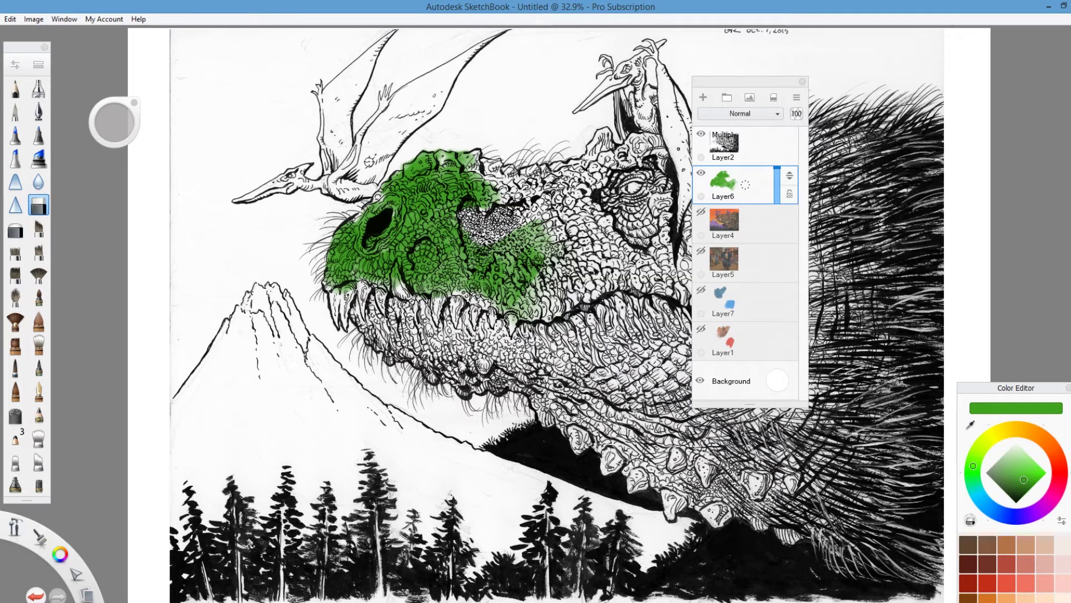
Hide Layer6 and Layer2 and show the finished colour painting on Layer4, with the layer list moved clear of the dinosaur's head
{"action": "left_click", "coordinate": [702, 173]}
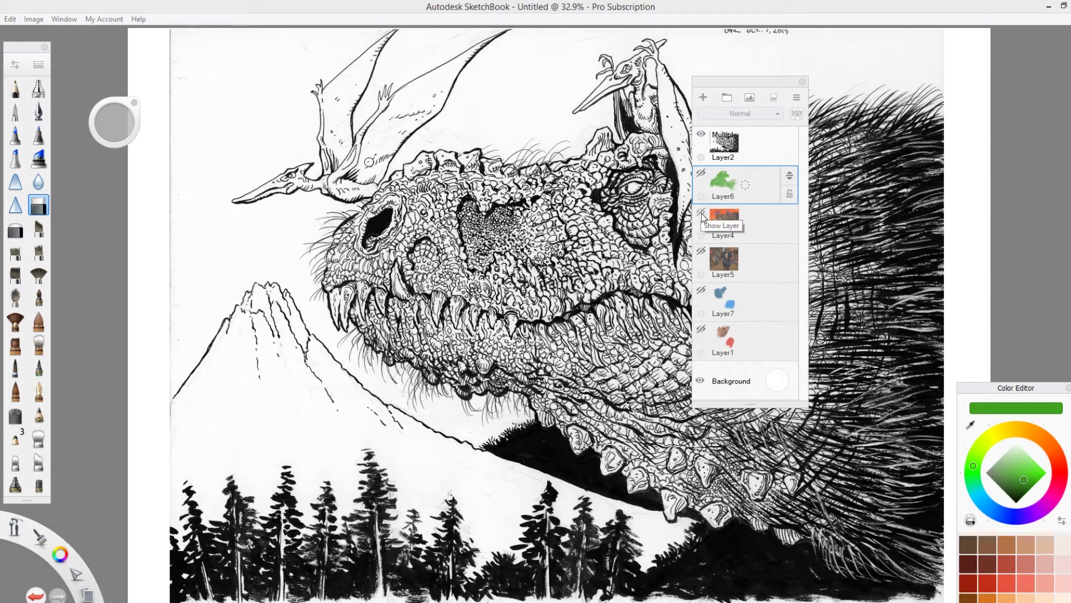
{"action": "left_click", "coordinate": [701, 134]}
{"action": "left_click", "coordinate": [705, 212]}
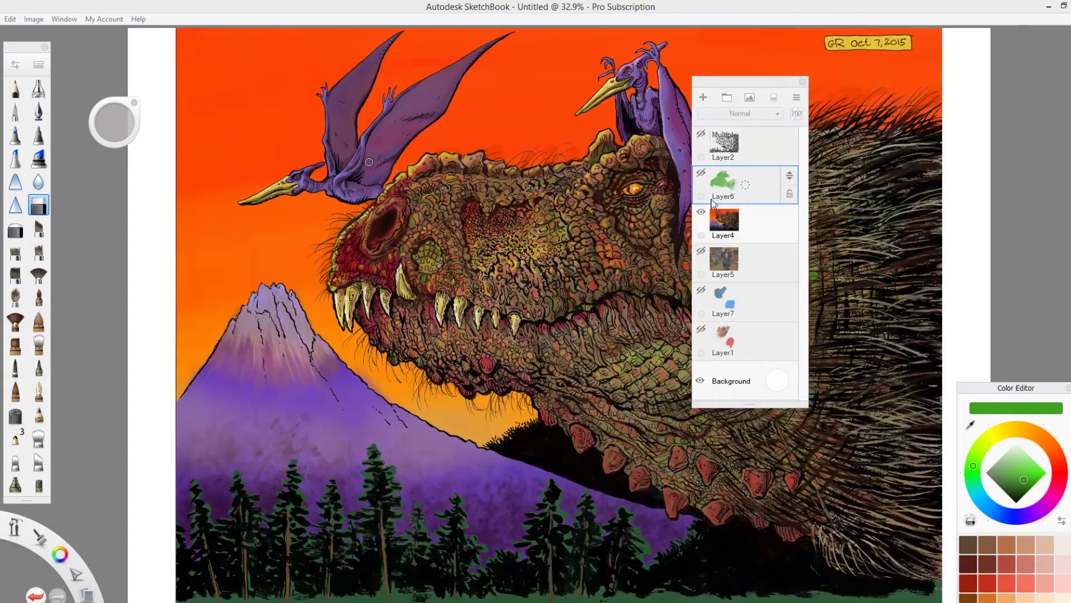
{"action": "mouse_move", "coordinate": [764, 84]}
{"action": "left_mouse_down"}
{"action": "mouse_move", "coordinate": [995, 105]}
{"action": "mouse_move", "coordinate": [1039, 77]}
{"action": "left_mouse_up"}
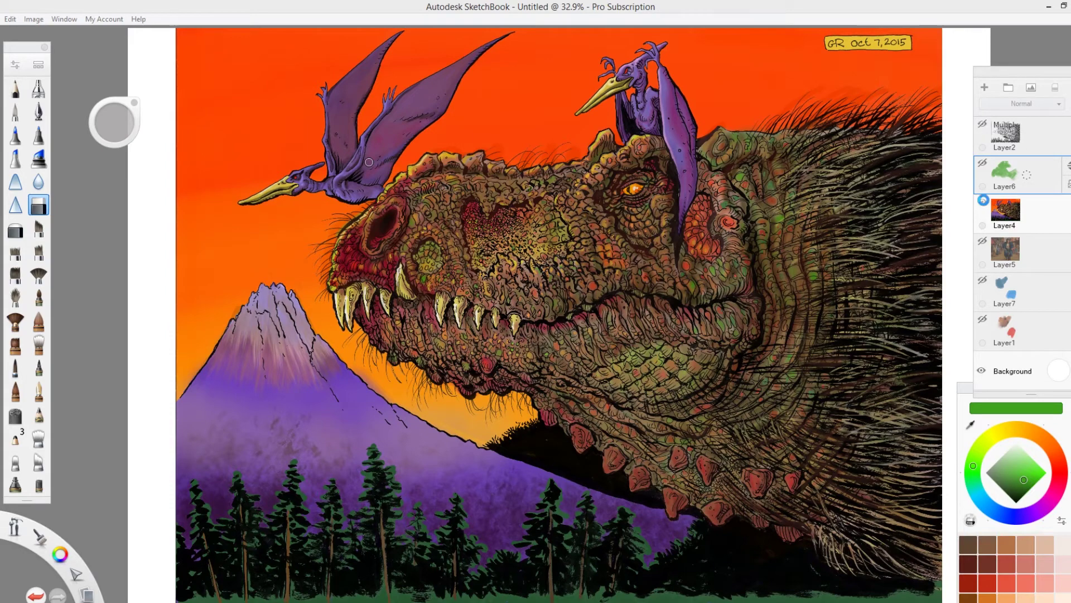
Hide the finished painting on Layer4 and show Layer2 and Layer6 again
{"action": "left_click", "coordinate": [983, 202]}
{"action": "left_click", "coordinate": [982, 124]}
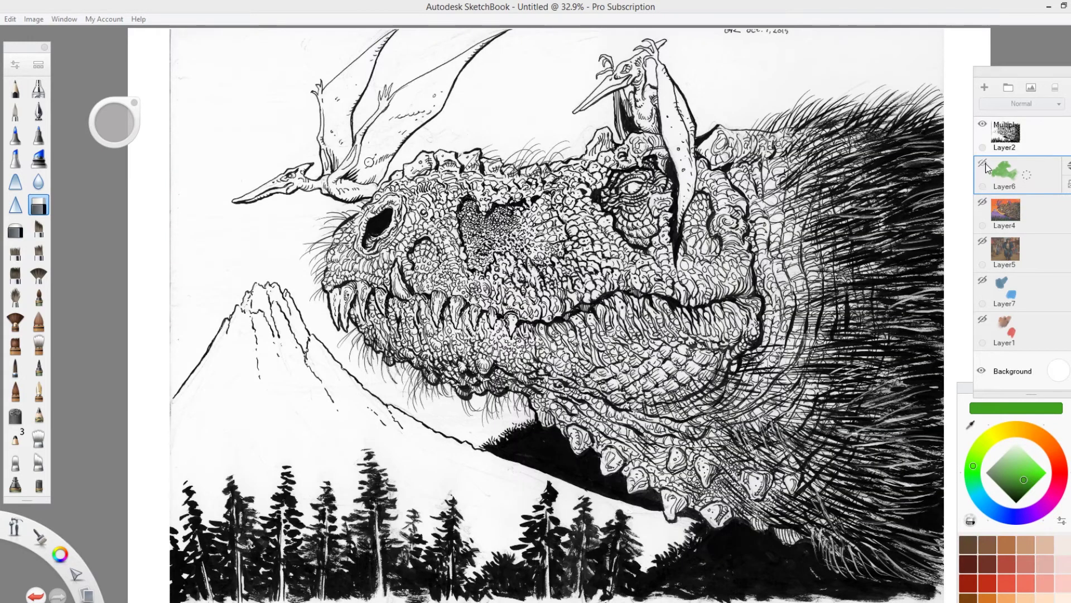
{"action": "left_click", "coordinate": [983, 163]}
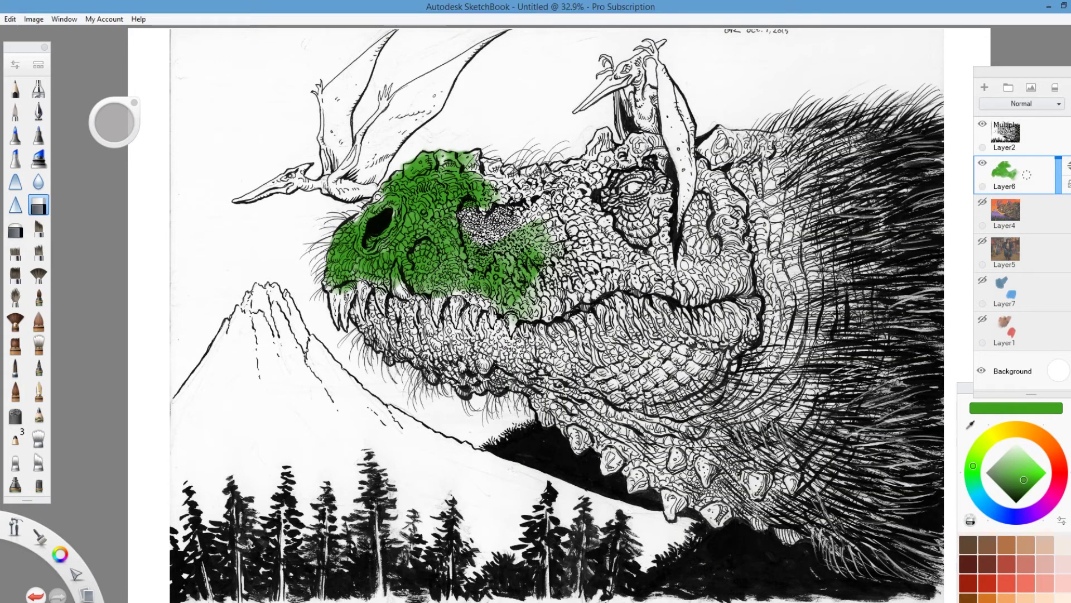
Extend the green on Layer6 with the fan brush over the rest of the snout and jaw, along the back and down the neck
{"action": "left_click", "coordinate": [39, 274]}
{"action": "mouse_move", "coordinate": [474, 223]}
{"action": "left_mouse_down"}
{"action": "mouse_move", "coordinate": [538, 206]}
{"action": "mouse_move", "coordinate": [497, 192]}
{"action": "mouse_move", "coordinate": [535, 185]}
{"action": "mouse_move", "coordinate": [497, 192]}
{"action": "mouse_move", "coordinate": [567, 195]}
{"action": "mouse_move", "coordinate": [547, 296]}
{"action": "mouse_move", "coordinate": [611, 324]}
{"action": "mouse_move", "coordinate": [558, 301]}
{"action": "left_mouse_up"}
{"action": "mouse_move", "coordinate": [357, 277]}
{"action": "left_mouse_down"}
{"action": "mouse_move", "coordinate": [363, 307]}
{"action": "mouse_move", "coordinate": [471, 343]}
{"action": "mouse_move", "coordinate": [583, 212]}
{"action": "mouse_move", "coordinate": [452, 296]}
{"action": "mouse_move", "coordinate": [390, 306]}
{"action": "mouse_move", "coordinate": [435, 318]}
{"action": "mouse_move", "coordinate": [502, 301]}
{"action": "mouse_move", "coordinate": [487, 258]}
{"action": "mouse_move", "coordinate": [471, 264]}
{"action": "mouse_move", "coordinate": [516, 226]}
{"action": "mouse_move", "coordinate": [546, 314]}
{"action": "mouse_move", "coordinate": [584, 280]}
{"action": "left_mouse_up"}
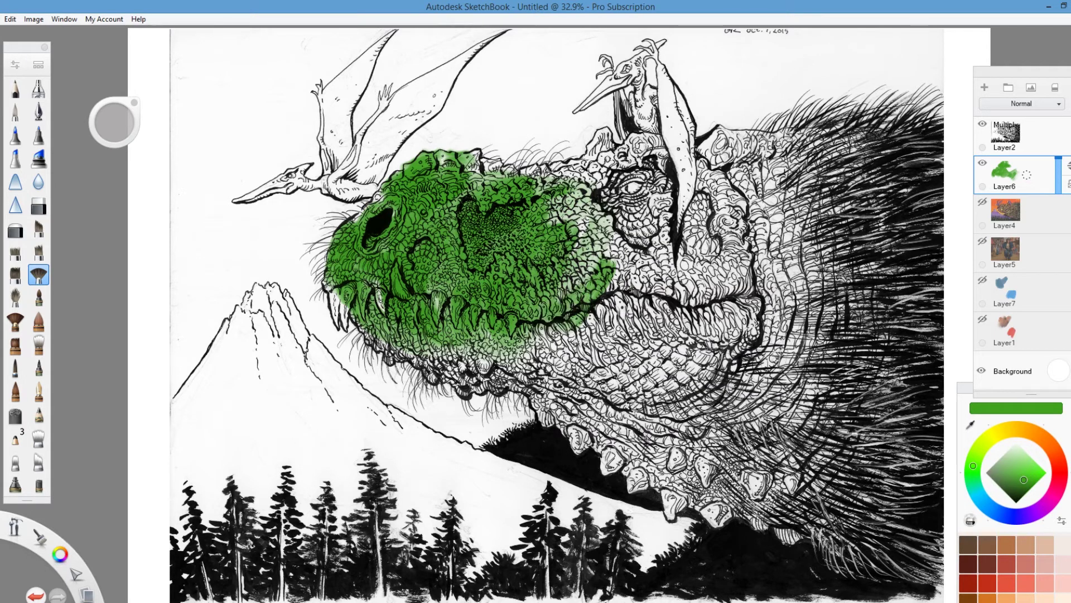
{"action": "mouse_move", "coordinate": [583, 203]}
{"action": "left_mouse_down"}
{"action": "mouse_move", "coordinate": [620, 184]}
{"action": "mouse_move", "coordinate": [768, 151]}
{"action": "mouse_move", "coordinate": [864, 162]}
{"action": "left_mouse_up"}
{"action": "left_click_drag", "start_coordinate": [904, 293], "coordinate": [837, 438]}
{"action": "mouse_move", "coordinate": [479, 329]}
{"action": "left_mouse_down"}
{"action": "mouse_move", "coordinate": [575, 340]}
{"action": "mouse_move", "coordinate": [605, 357]}
{"action": "left_mouse_up"}
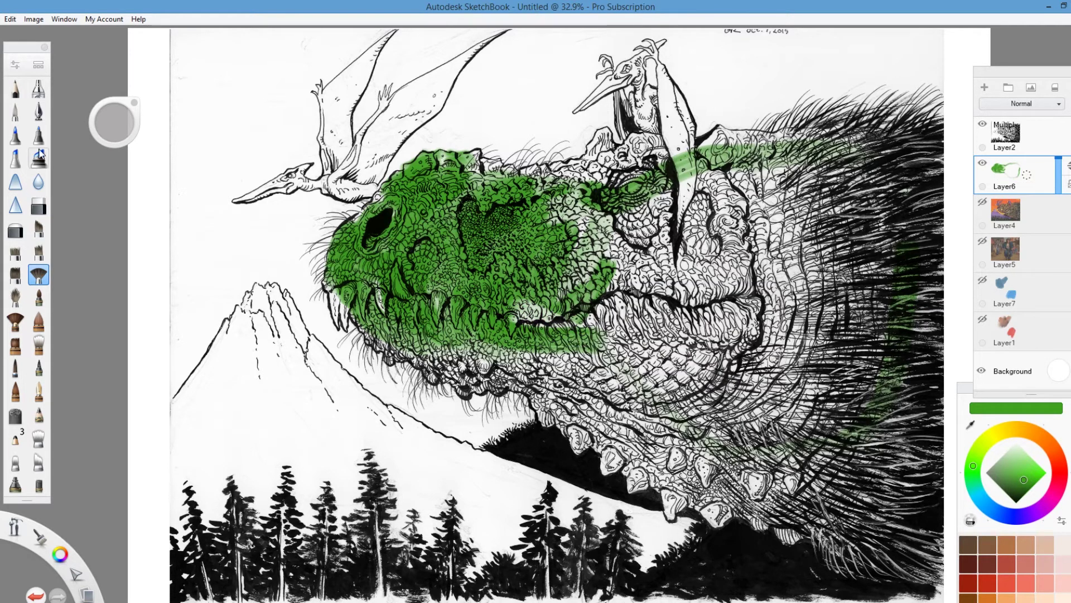
Paint medium blue on Layer6 into the sky between the dinosaur's snout and the volcano
{"action": "left_click", "coordinate": [987, 505]}
{"action": "mouse_move", "coordinate": [305, 222]}
{"action": "left_mouse_down"}
{"action": "mouse_move", "coordinate": [318, 207]}
{"action": "mouse_move", "coordinate": [290, 202]}
{"action": "mouse_move", "coordinate": [221, 238]}
{"action": "mouse_move", "coordinate": [254, 266]}
{"action": "mouse_move", "coordinate": [307, 268]}
{"action": "mouse_move", "coordinate": [312, 307]}
{"action": "mouse_move", "coordinate": [321, 268]}
{"action": "left_mouse_up"}
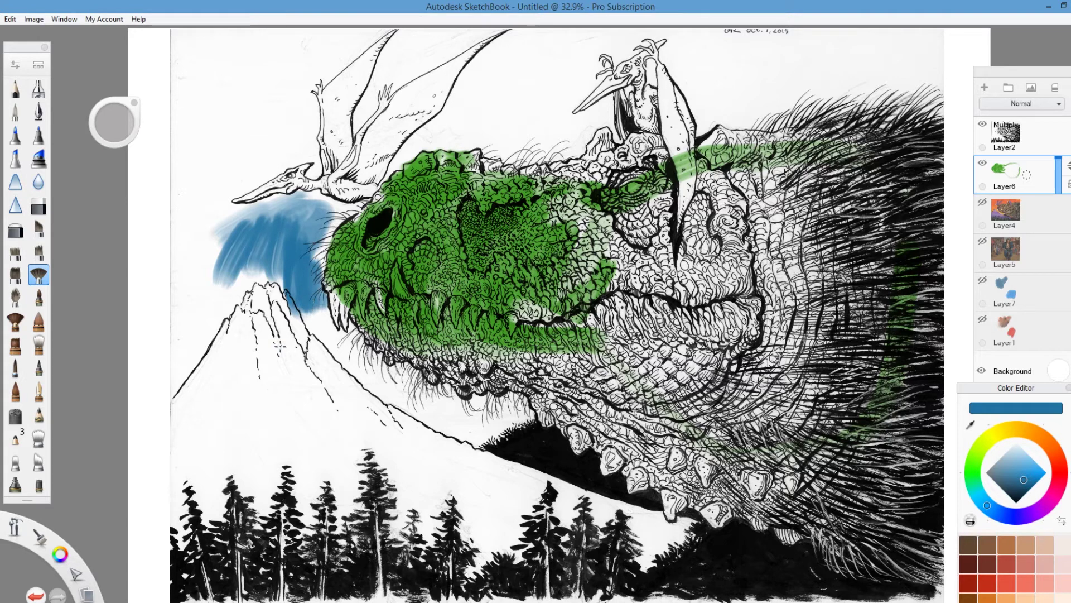
{"action": "left_click", "coordinate": [35, 594]}
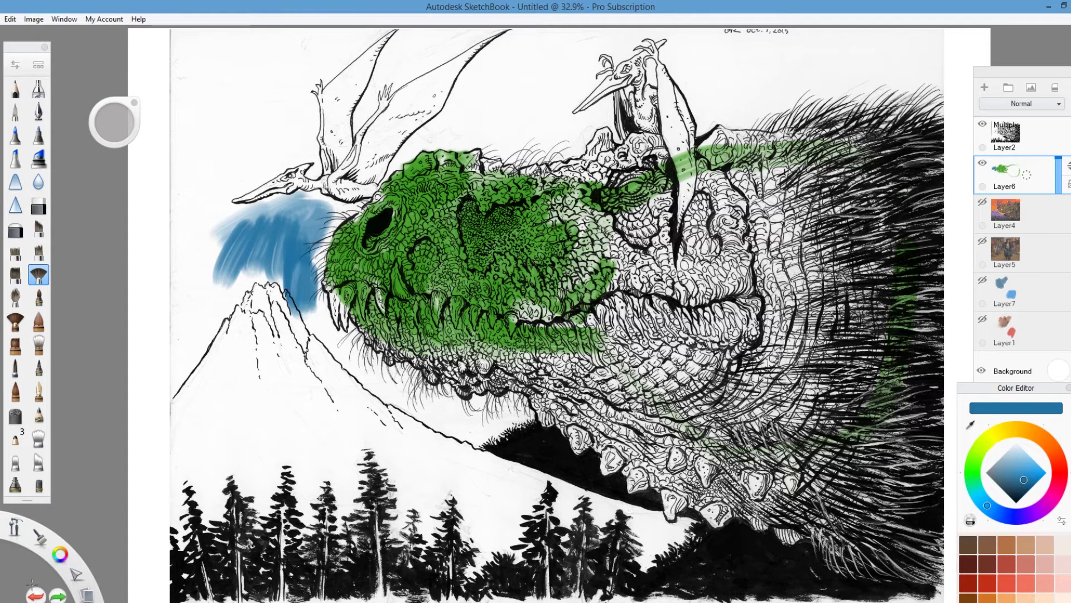
{"action": "left_click", "coordinate": [34, 595]}
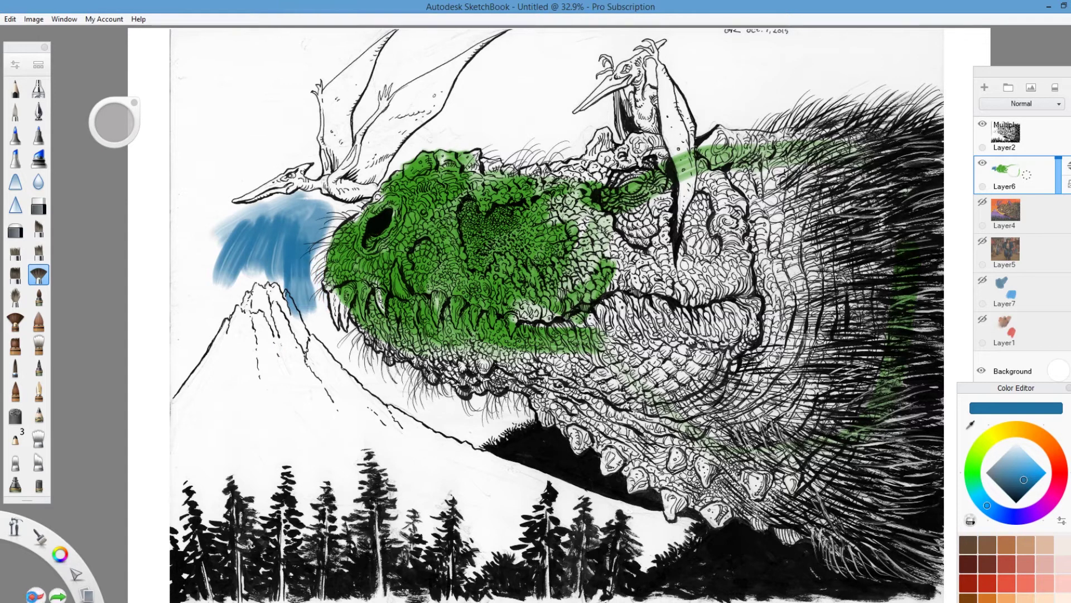
Erase the blue sky paint from Layer6 with an enlarged eraser, working around the snout
{"action": "left_click", "coordinate": [36, 205]}
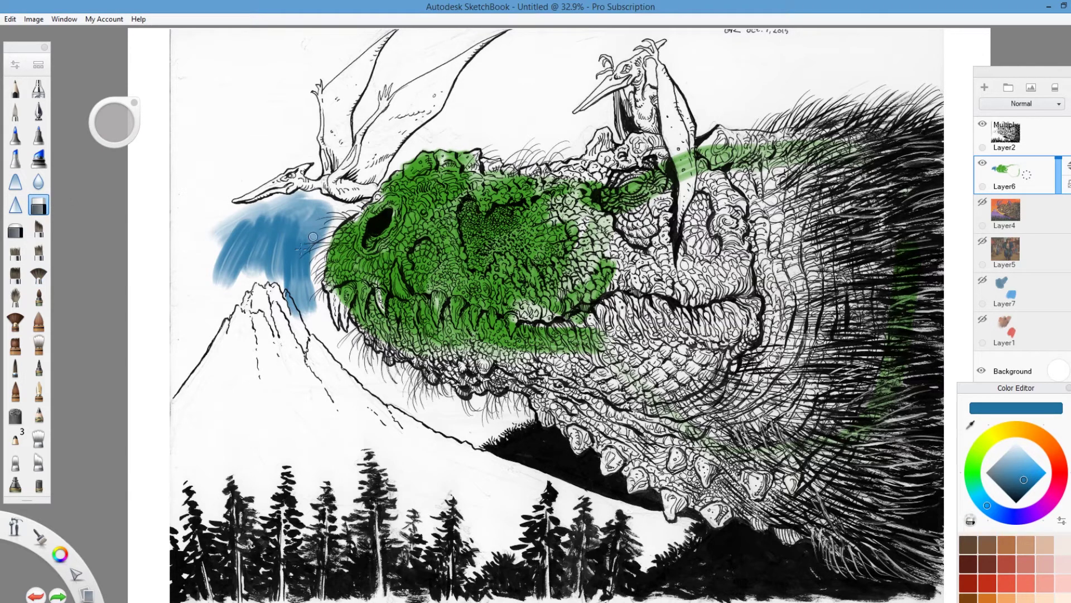
{"action": "mouse_move", "coordinate": [312, 239]}
{"action": "left_mouse_down"}
{"action": "mouse_move", "coordinate": [296, 301]}
{"action": "mouse_move", "coordinate": [308, 255]}
{"action": "mouse_move", "coordinate": [285, 290]}
{"action": "mouse_move", "coordinate": [293, 304]}
{"action": "left_mouse_up"}
{"action": "left_click_drag", "start_coordinate": [117, 126], "coordinate": [477, 106]}
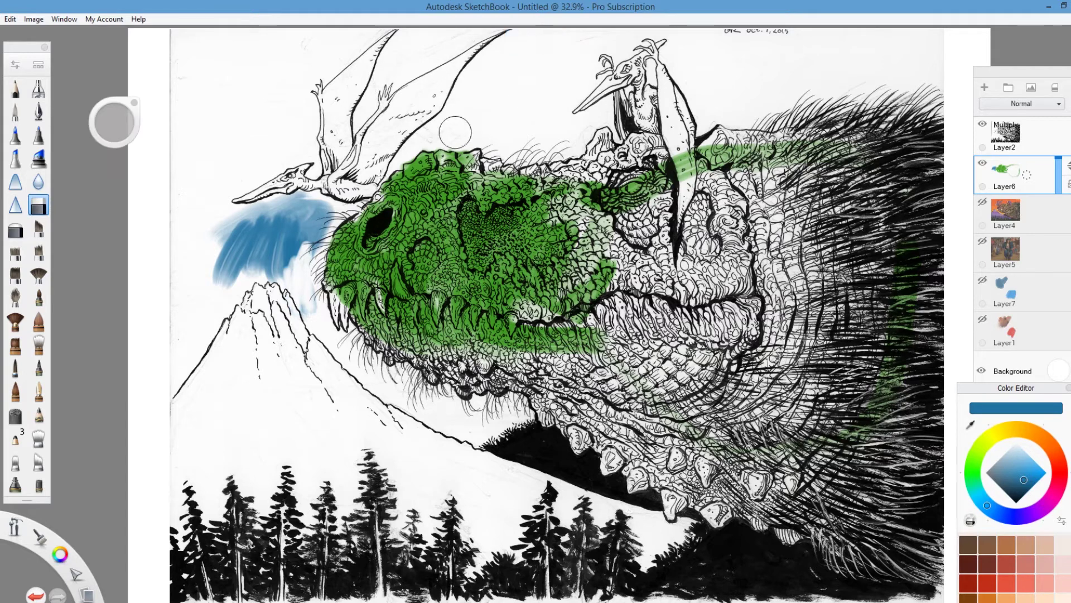
{"action": "mouse_move", "coordinate": [323, 218]}
{"action": "left_mouse_down"}
{"action": "mouse_move", "coordinate": [251, 240]}
{"action": "mouse_move", "coordinate": [229, 262]}
{"action": "mouse_move", "coordinate": [257, 273]}
{"action": "mouse_move", "coordinate": [305, 266]}
{"action": "mouse_move", "coordinate": [303, 255]}
{"action": "left_mouse_up"}
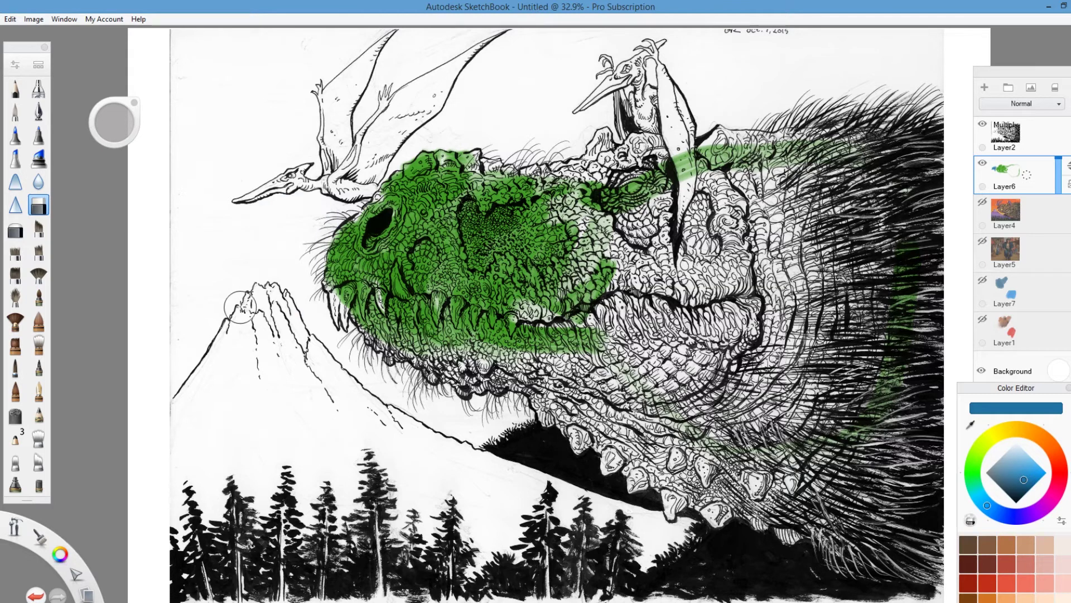
Add a new layer between Layer6 and Layer4 and paint blue strokes across the sky with the fan brush
{"action": "left_click", "coordinate": [1043, 219]}
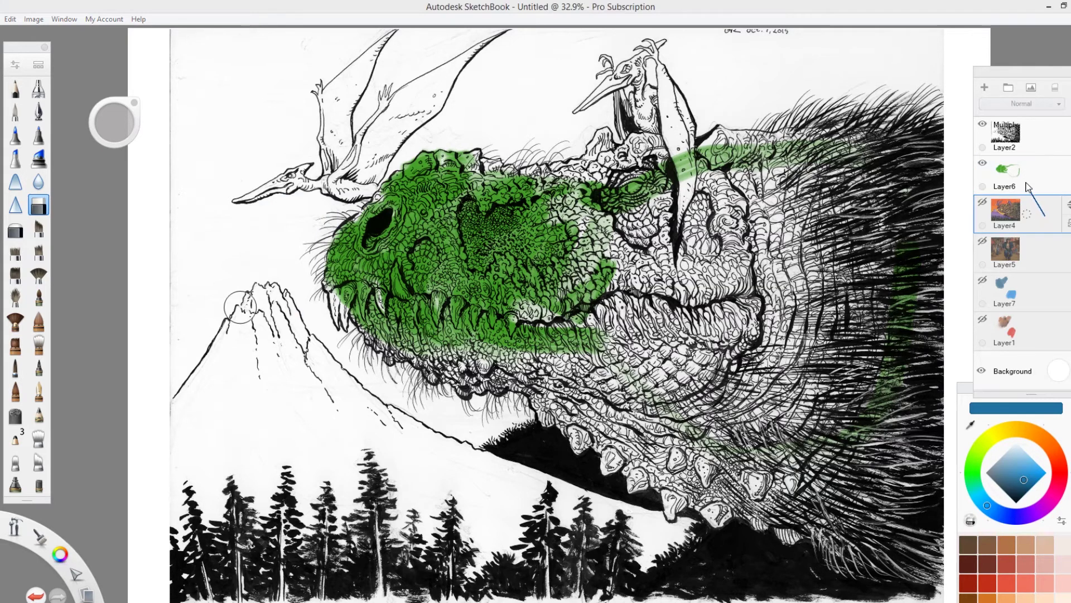
{"action": "key", "text": "ctrl+shift+n"}
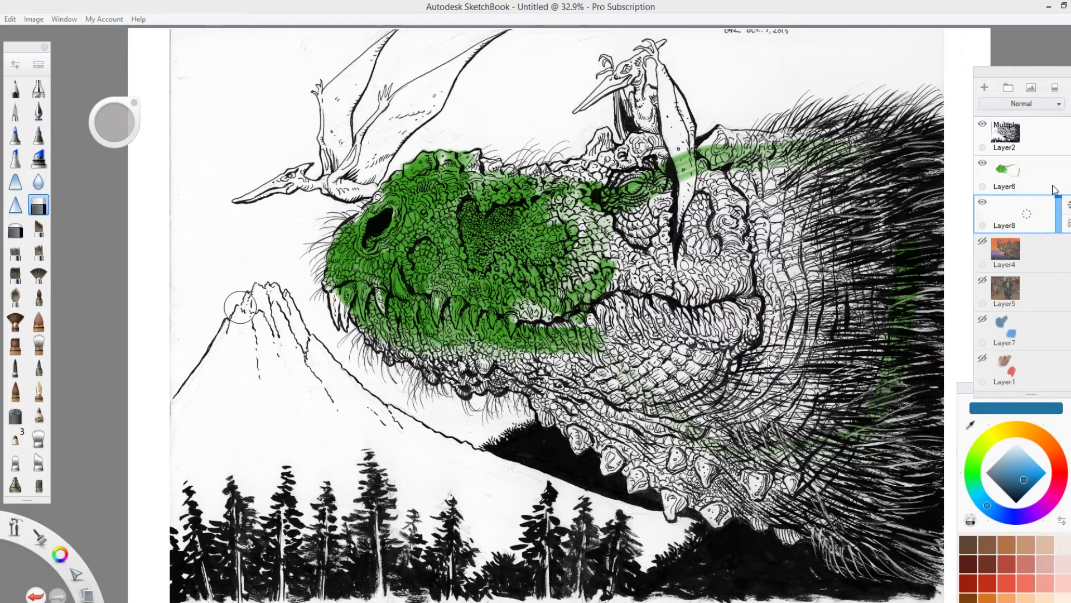
{"action": "left_click", "coordinate": [39, 274]}
{"action": "mouse_move", "coordinate": [226, 262]}
{"action": "left_mouse_down"}
{"action": "mouse_move", "coordinate": [248, 232]}
{"action": "mouse_move", "coordinate": [318, 207]}
{"action": "mouse_move", "coordinate": [304, 290]}
{"action": "mouse_move", "coordinate": [252, 258]}
{"action": "mouse_move", "coordinate": [213, 253]}
{"action": "mouse_move", "coordinate": [279, 224]}
{"action": "mouse_move", "coordinate": [310, 257]}
{"action": "mouse_move", "coordinate": [286, 228]}
{"action": "mouse_move", "coordinate": [196, 262]}
{"action": "mouse_move", "coordinate": [191, 312]}
{"action": "mouse_move", "coordinate": [223, 302]}
{"action": "mouse_move", "coordinate": [187, 224]}
{"action": "mouse_move", "coordinate": [415, 51]}
{"action": "mouse_move", "coordinate": [569, 35]}
{"action": "left_mouse_up"}
{"action": "mouse_move", "coordinate": [862, 34]}
{"action": "left_mouse_down"}
{"action": "mouse_move", "coordinate": [901, 48]}
{"action": "mouse_move", "coordinate": [867, 73]}
{"action": "mouse_move", "coordinate": [719, 117]}
{"action": "left_mouse_up"}
{"action": "left_click_drag", "start_coordinate": [549, 51], "coordinate": [522, 83]}
{"action": "left_click_drag", "start_coordinate": [580, 79], "coordinate": [452, 119]}
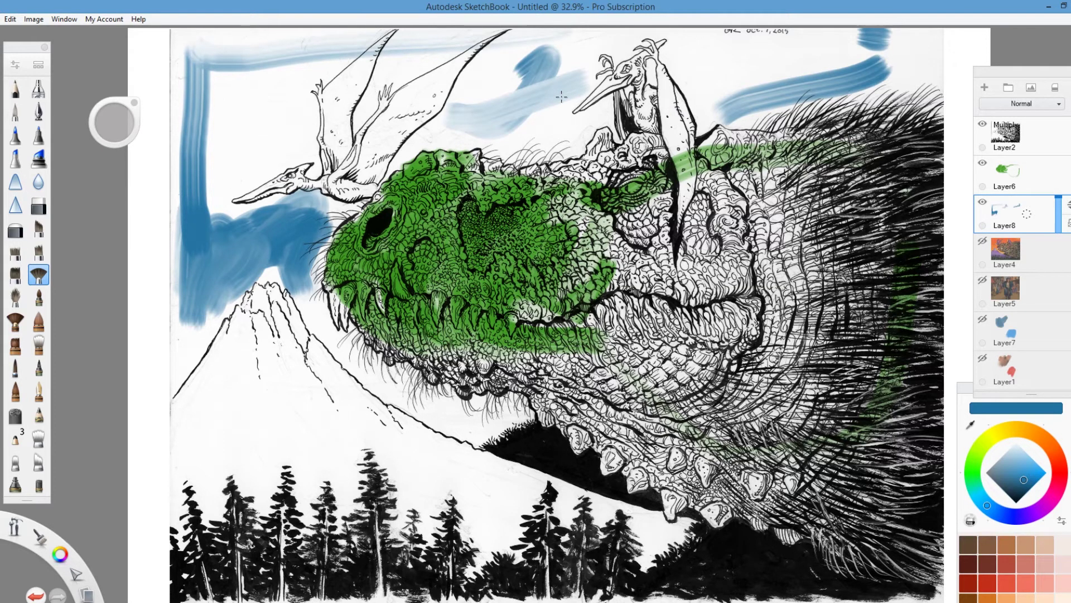
{"action": "mouse_move", "coordinate": [247, 71]}
{"action": "left_mouse_down"}
{"action": "mouse_move", "coordinate": [199, 133]}
{"action": "mouse_move", "coordinate": [195, 115]}
{"action": "mouse_move", "coordinate": [192, 147]}
{"action": "mouse_move", "coordinate": [193, 78]}
{"action": "mouse_move", "coordinate": [201, 123]}
{"action": "mouse_move", "coordinate": [218, 95]}
{"action": "mouse_move", "coordinate": [183, 258]}
{"action": "left_mouse_up"}
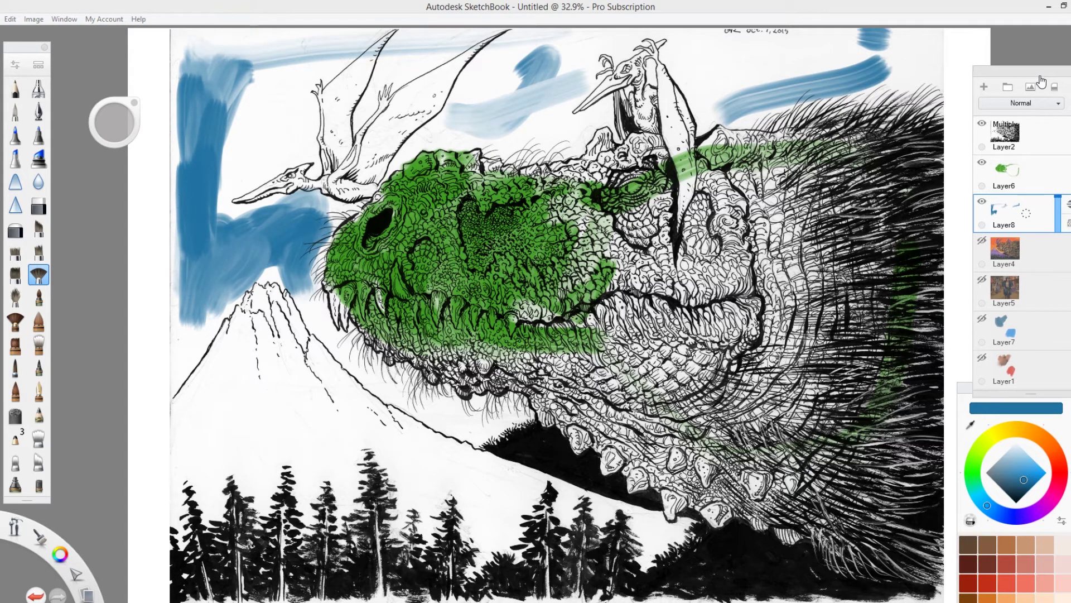
Paint reddish-brown bristle strokes on Layer8 over the blue, across the open sky and onto the dinosaur's cheek
{"action": "left_click_drag", "start_coordinate": [1067, 226], "coordinate": [849, 252]}
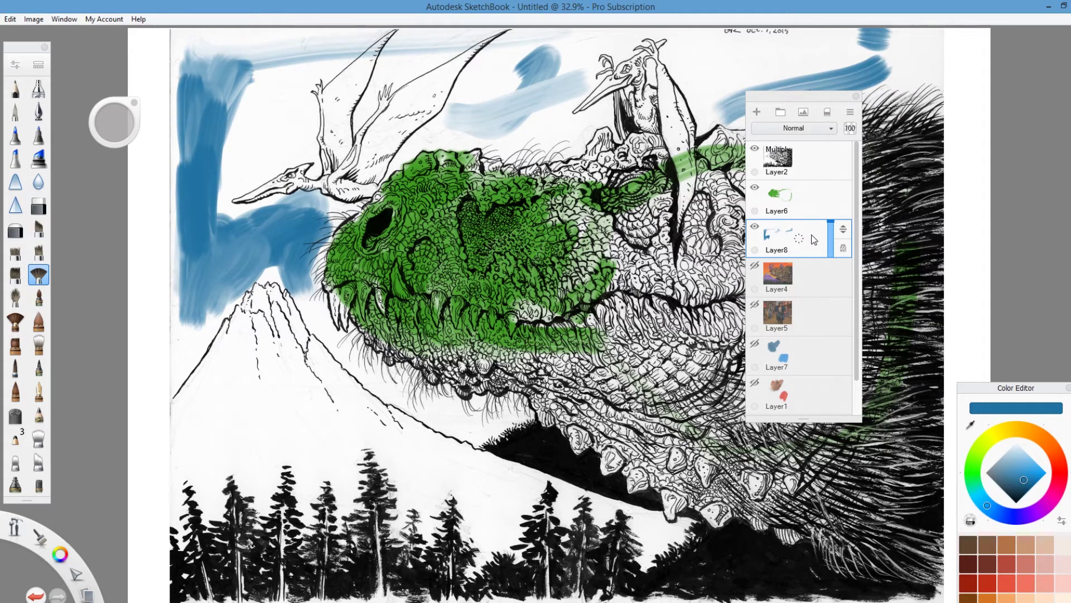
{"action": "left_click", "coordinate": [24, 254]}
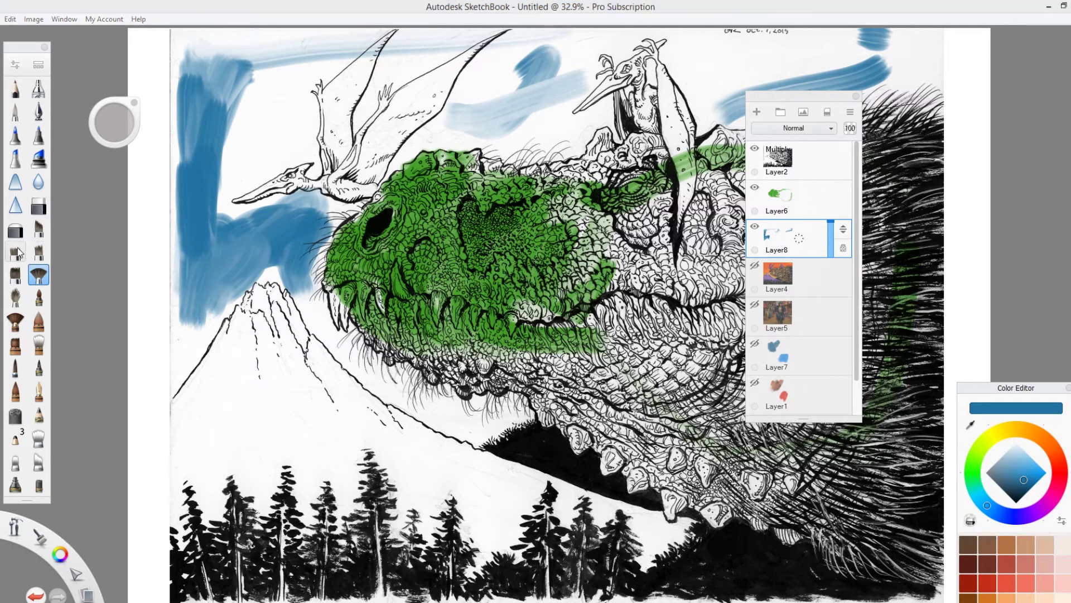
{"action": "left_click", "coordinate": [1057, 458]}
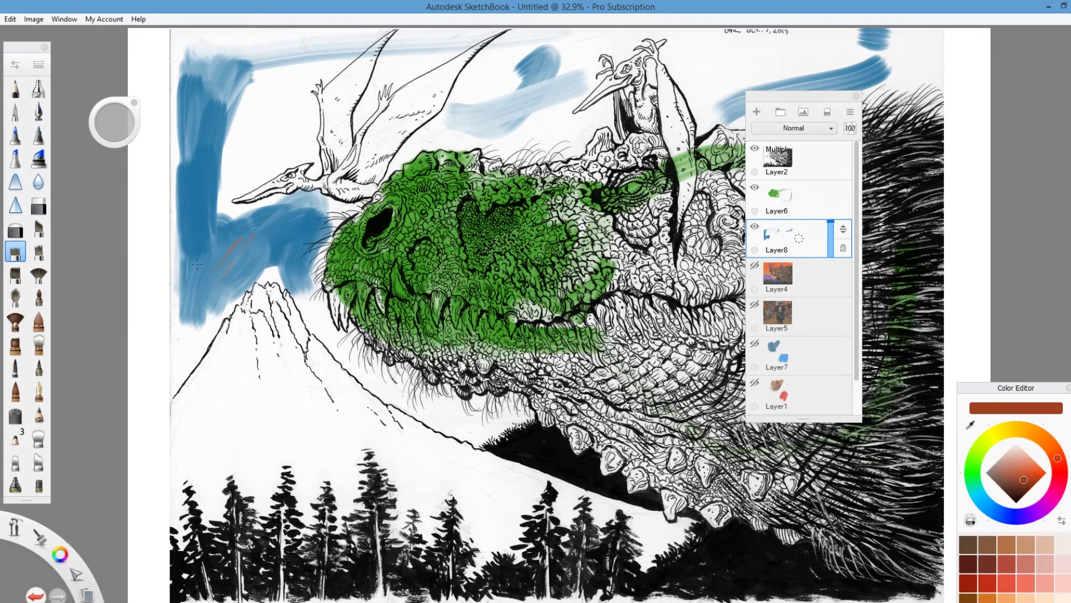
{"action": "mouse_move", "coordinate": [252, 224]}
{"action": "left_mouse_down"}
{"action": "mouse_move", "coordinate": [214, 272]}
{"action": "mouse_move", "coordinate": [220, 246]}
{"action": "mouse_move", "coordinate": [211, 267]}
{"action": "mouse_move", "coordinate": [205, 249]}
{"action": "mouse_move", "coordinate": [217, 291]}
{"action": "left_mouse_up"}
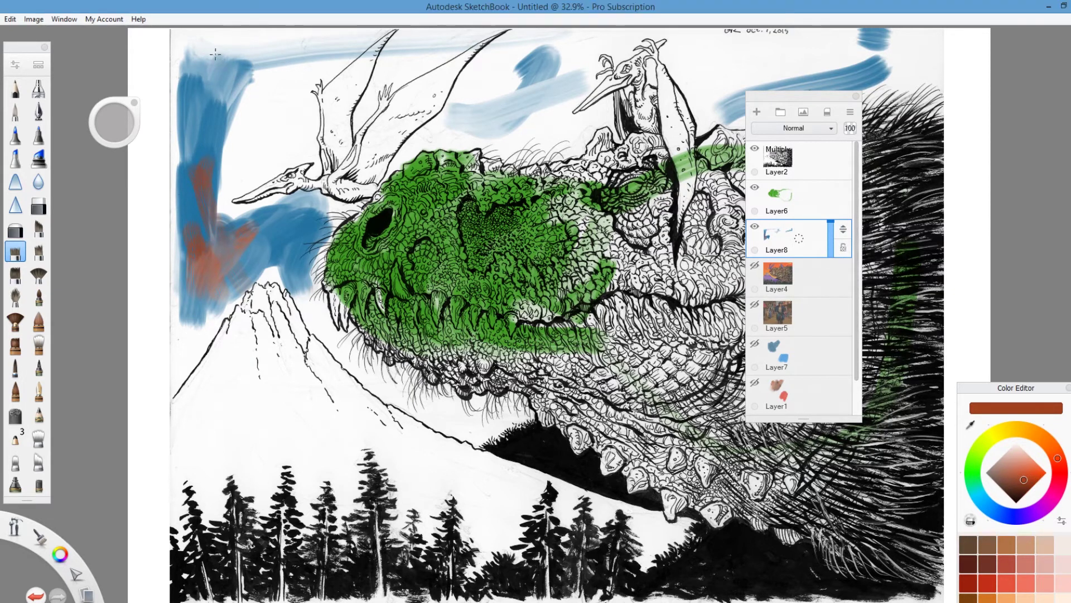
{"action": "left_click_drag", "start_coordinate": [215, 53], "coordinate": [418, 33]}
{"action": "mouse_move", "coordinate": [820, 39]}
{"action": "left_mouse_down"}
{"action": "mouse_move", "coordinate": [710, 50]}
{"action": "mouse_move", "coordinate": [947, 65]}
{"action": "mouse_move", "coordinate": [918, 92]}
{"action": "mouse_move", "coordinate": [870, 100]}
{"action": "left_mouse_up"}
{"action": "mouse_move", "coordinate": [566, 132]}
{"action": "left_mouse_down"}
{"action": "mouse_move", "coordinate": [477, 152]}
{"action": "mouse_move", "coordinate": [555, 93]}
{"action": "mouse_move", "coordinate": [522, 159]}
{"action": "left_mouse_up"}
{"action": "mouse_move", "coordinate": [536, 88]}
{"action": "left_mouse_down"}
{"action": "mouse_move", "coordinate": [488, 134]}
{"action": "mouse_move", "coordinate": [415, 142]}
{"action": "left_mouse_up"}
{"action": "left_click_drag", "start_coordinate": [277, 70], "coordinate": [231, 173]}
{"action": "left_click_drag", "start_coordinate": [200, 109], "coordinate": [192, 155]}
{"action": "left_click_drag", "start_coordinate": [214, 75], "coordinate": [290, 78]}
{"action": "left_click_drag", "start_coordinate": [259, 96], "coordinate": [228, 174]}
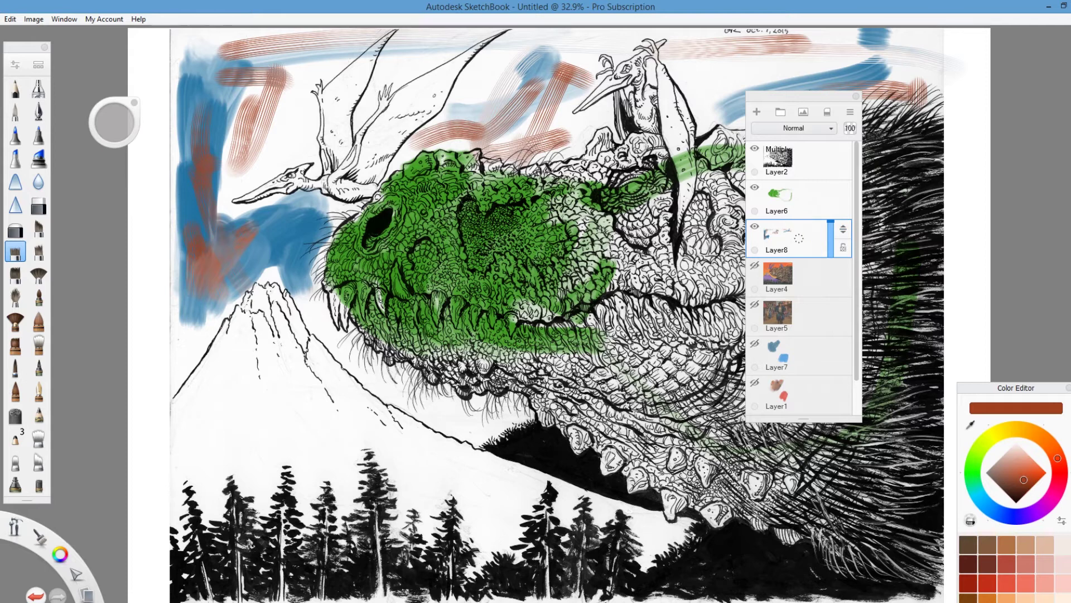
{"action": "left_click_drag", "start_coordinate": [642, 254], "coordinate": [656, 309]}
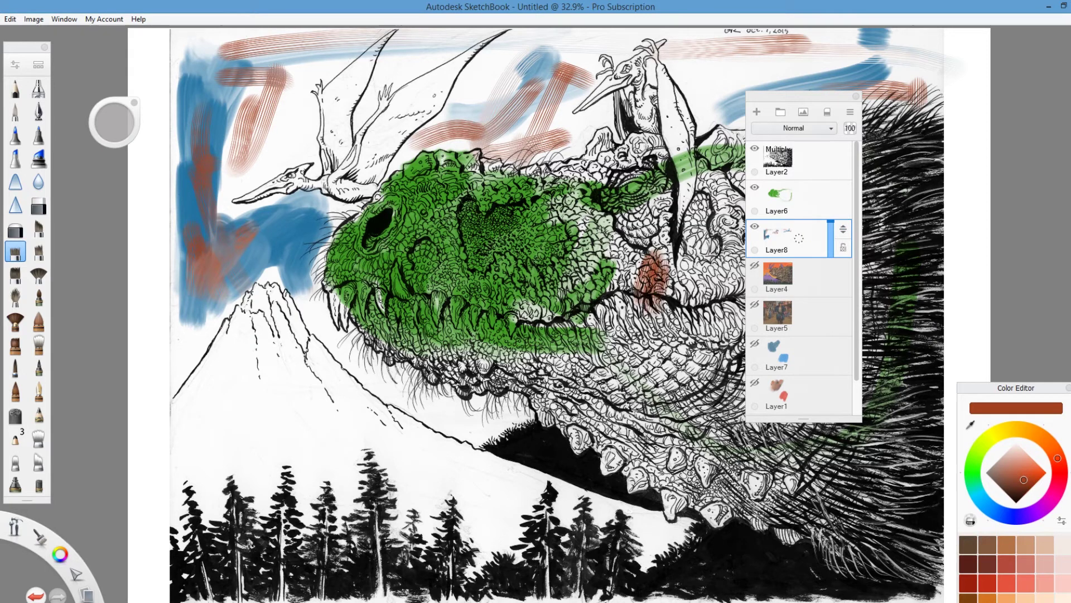
Lock Layer8 and paint a reddish-brown patch on Layer6 over the scales behind the dinosaur's lower jaw
{"action": "left_click", "coordinate": [843, 248]}
{"action": "left_click", "coordinate": [808, 196]}
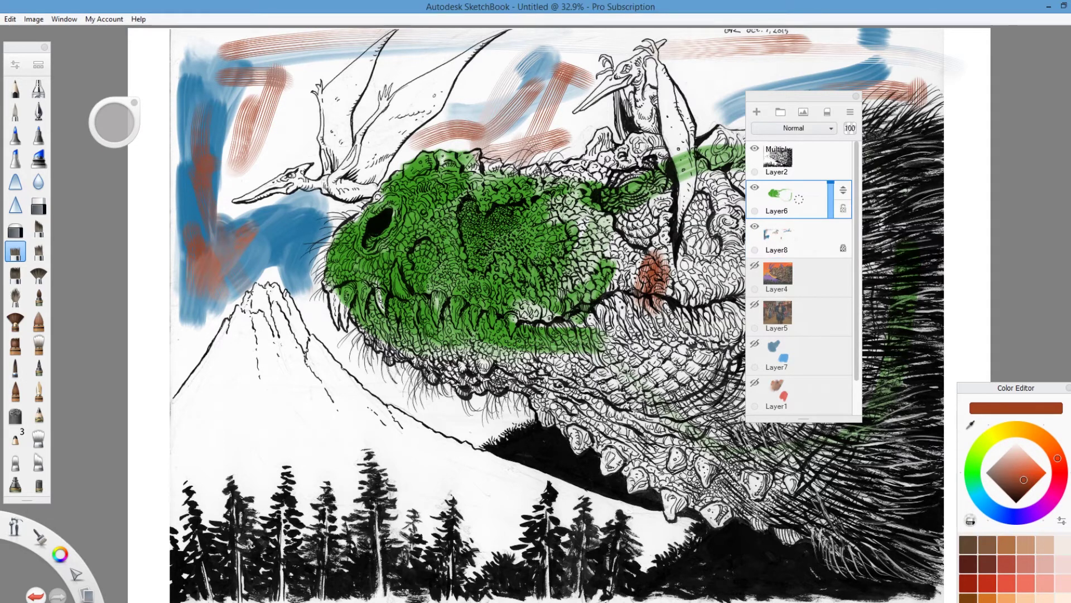
{"action": "mouse_move", "coordinate": [650, 348]}
{"action": "left_mouse_down"}
{"action": "mouse_move", "coordinate": [626, 379]}
{"action": "mouse_move", "coordinate": [686, 334]}
{"action": "mouse_move", "coordinate": [708, 382]}
{"action": "left_mouse_up"}
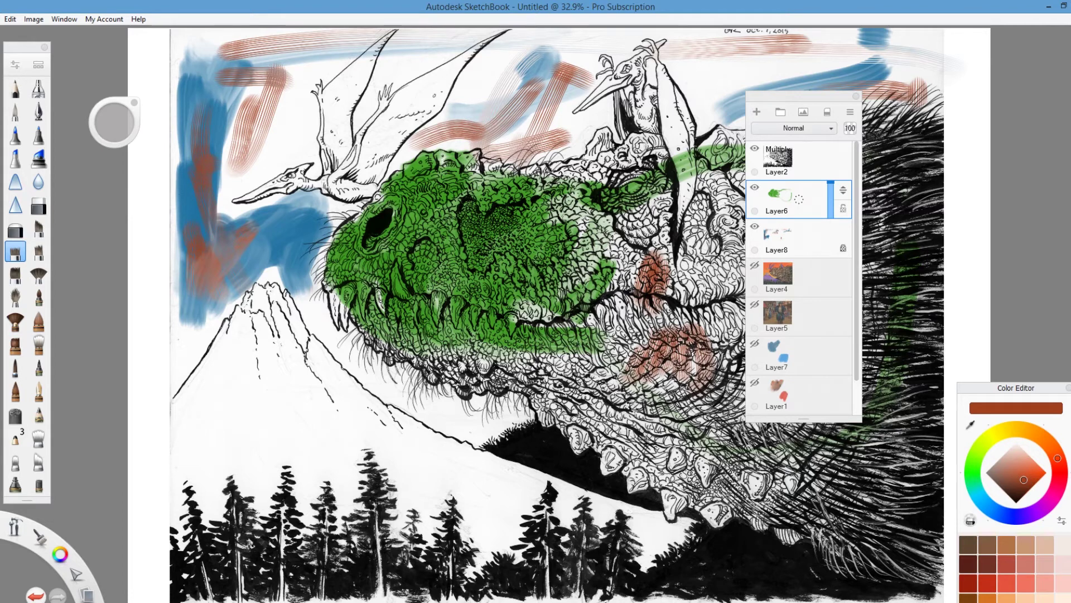
Hide Layer2, Layer6 and Layer8, show only Layer4's finished dinosaur painting, and move the layer list away from the artwork
{"action": "left_click", "coordinate": [830, 230]}
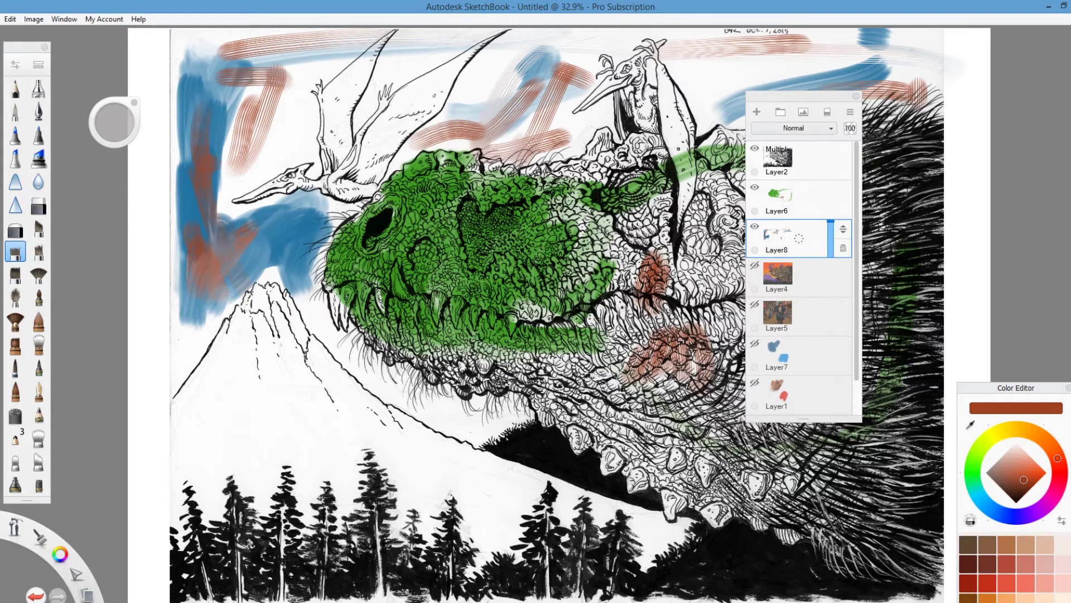
{"action": "left_click", "coordinate": [754, 148]}
{"action": "left_click", "coordinate": [754, 188]}
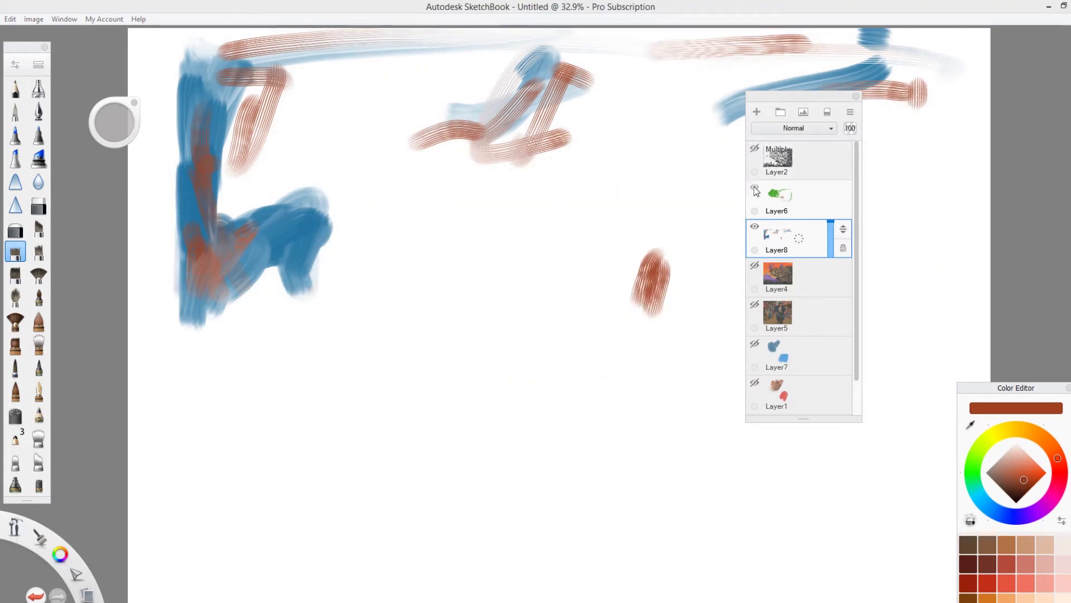
{"action": "left_click", "coordinate": [755, 226]}
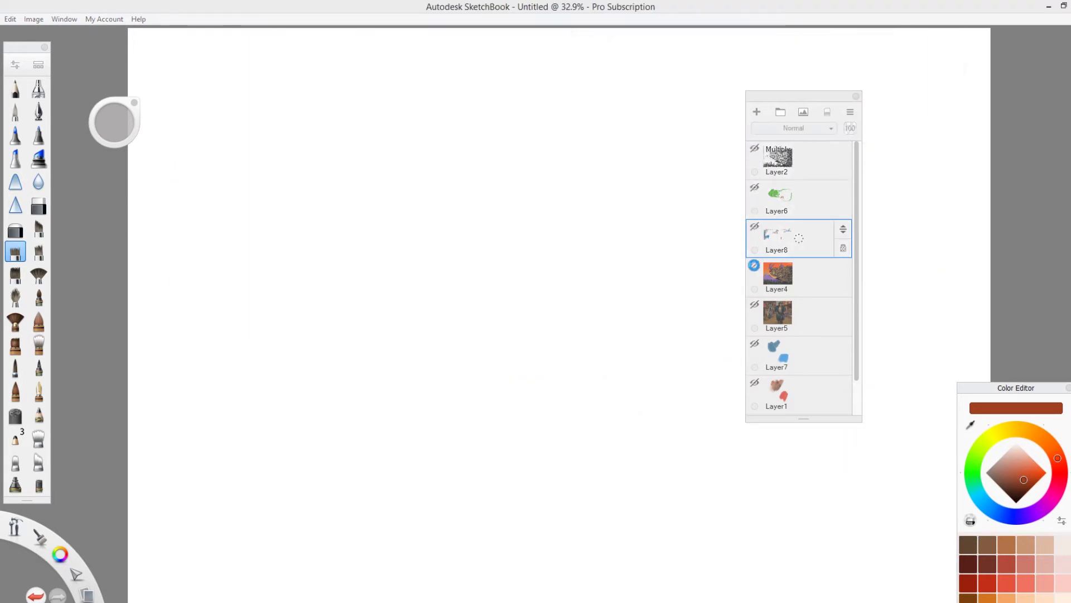
{"action": "left_click", "coordinate": [754, 265]}
{"action": "left_click_drag", "start_coordinate": [820, 96], "coordinate": [978, 116]}
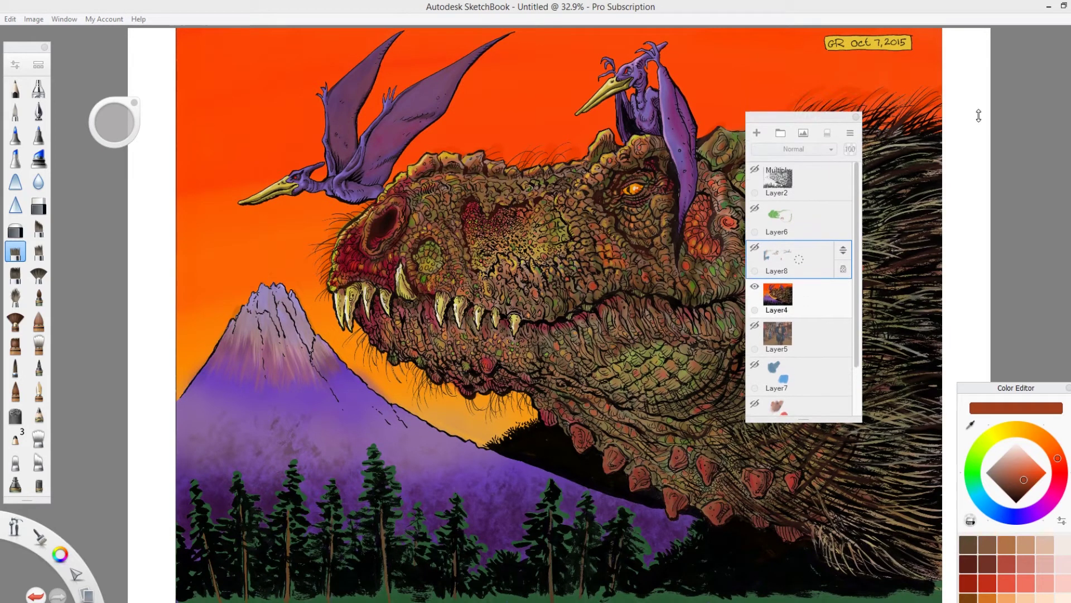
{"action": "left_click_drag", "start_coordinate": [822, 119], "coordinate": [1025, 104]}
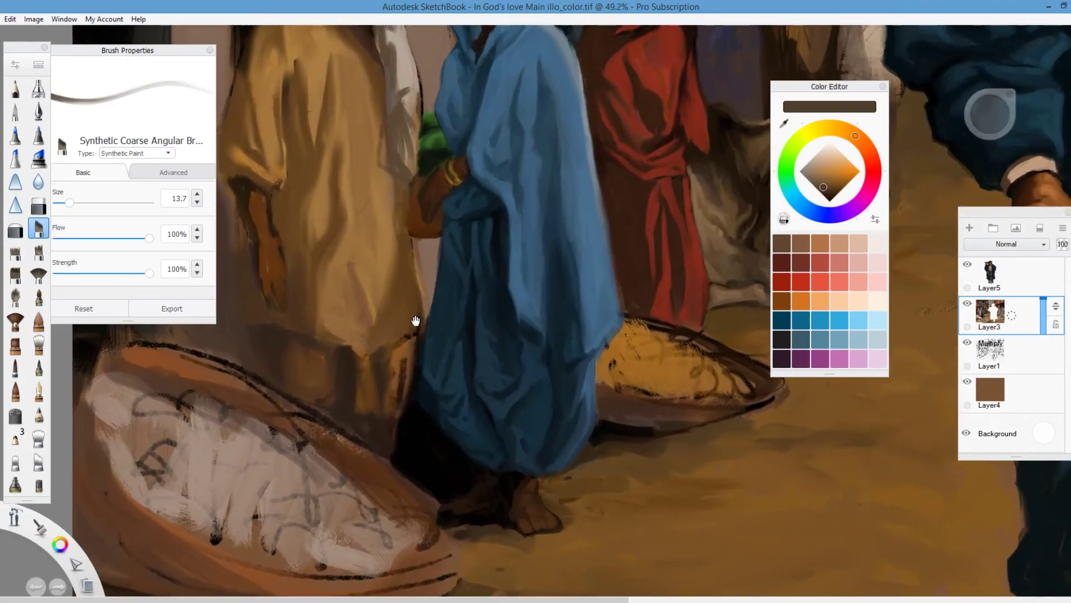
Frame the turbaned man's face in the crowd illustration and add a new layer above Layer3 with opacity 67
{"action": "left_click_drag", "start_coordinate": [416, 320], "coordinate": [564, 533]}
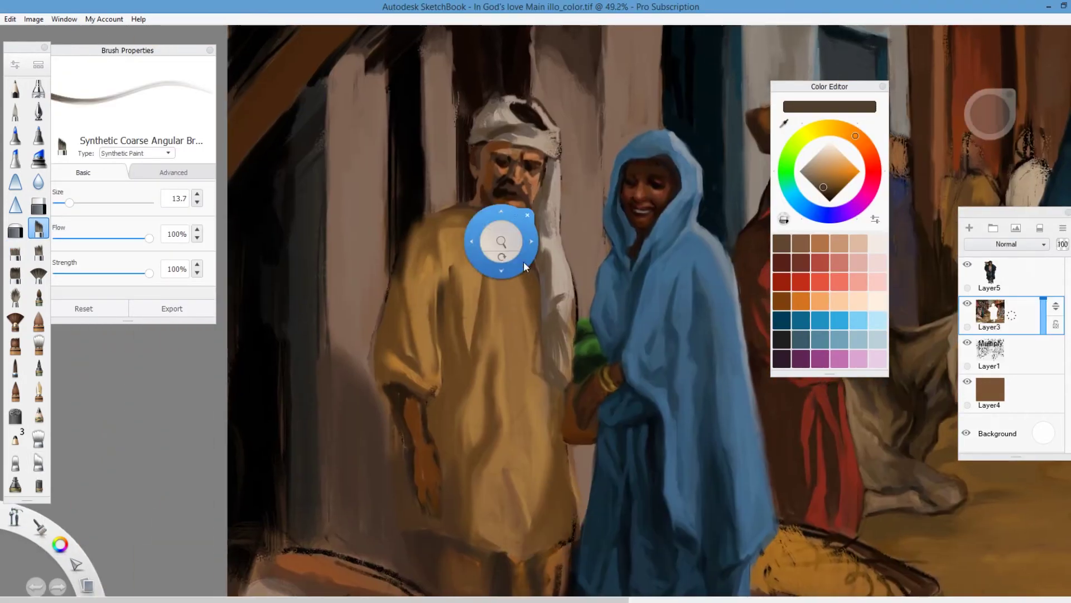
{"action": "left_click_drag", "start_coordinate": [523, 261], "coordinate": [522, 338]}
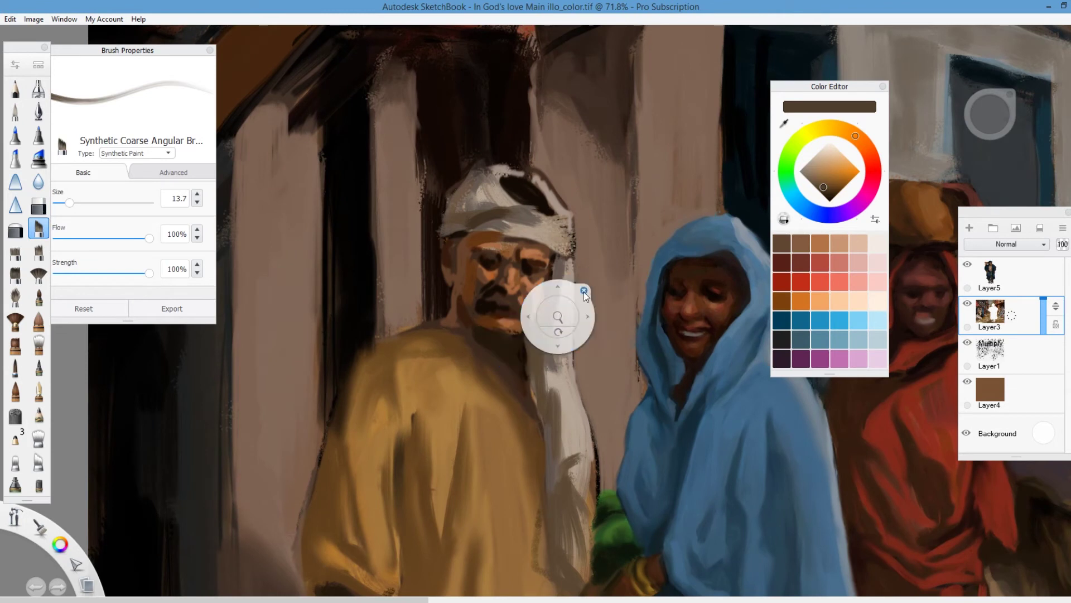
{"action": "left_click", "coordinate": [583, 290]}
{"action": "left_click_drag", "start_coordinate": [1015, 316], "coordinate": [1045, 308]}
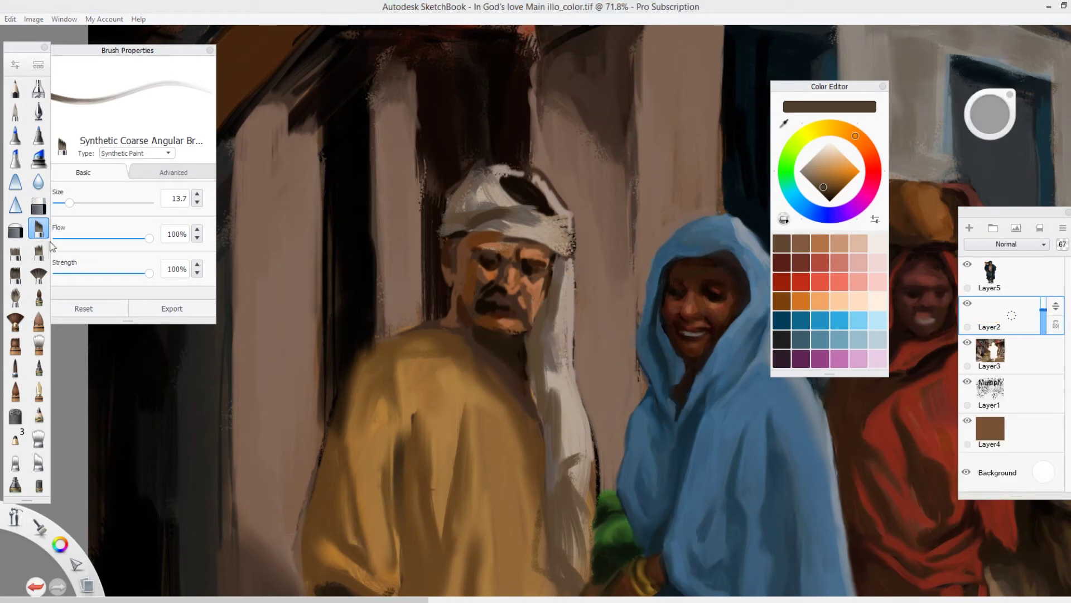
Paint dark brown shadows on the man's cheek and under his turban with the Synthetic Coarse Angular brush at size 9.7
{"action": "left_click", "coordinate": [15, 296]}
{"action": "left_click_drag", "start_coordinate": [992, 114], "coordinate": [983, 113]}
{"action": "left_click", "coordinate": [38, 228]}
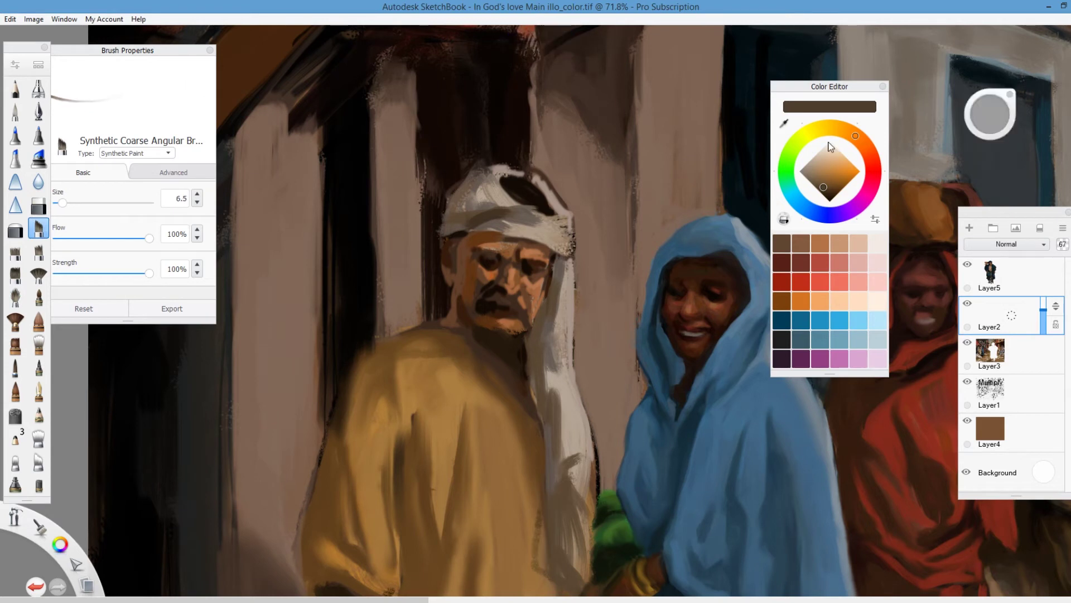
{"action": "left_click", "coordinate": [866, 147]}
{"action": "left_click", "coordinate": [829, 194]}
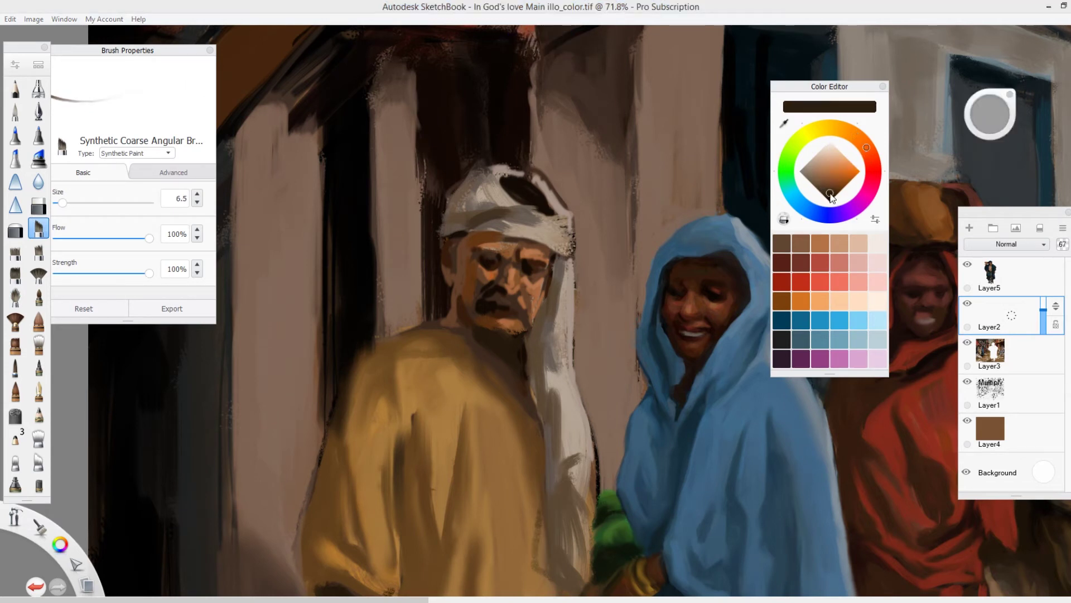
{"action": "left_click_drag", "start_coordinate": [988, 114], "coordinate": [993, 112]}
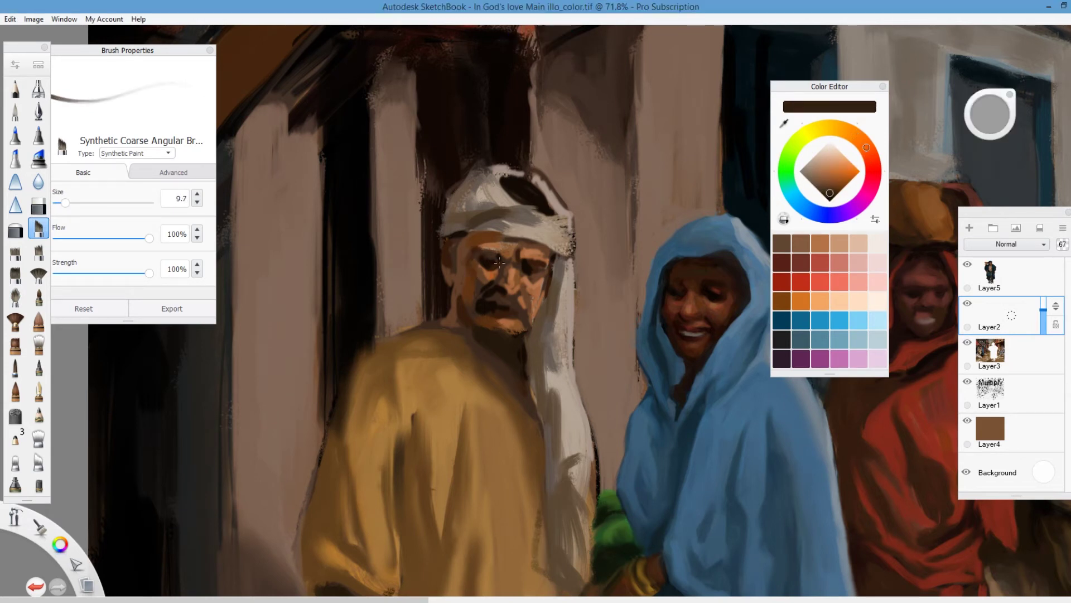
{"action": "left_click_drag", "start_coordinate": [467, 277], "coordinate": [470, 299]}
{"action": "mouse_move", "coordinate": [475, 241]}
{"action": "left_mouse_down"}
{"action": "mouse_move", "coordinate": [538, 240]}
{"action": "mouse_move", "coordinate": [459, 234]}
{"action": "mouse_move", "coordinate": [531, 219]}
{"action": "mouse_move", "coordinate": [481, 251]}
{"action": "mouse_move", "coordinate": [487, 262]}
{"action": "mouse_move", "coordinate": [518, 259]}
{"action": "mouse_move", "coordinate": [488, 228]}
{"action": "mouse_move", "coordinate": [542, 238]}
{"action": "left_mouse_up"}
Deepen the shadows on the man's jaw, cheek and moustache with near-black strokes on Layer2
{"action": "left_click", "coordinate": [830, 202]}
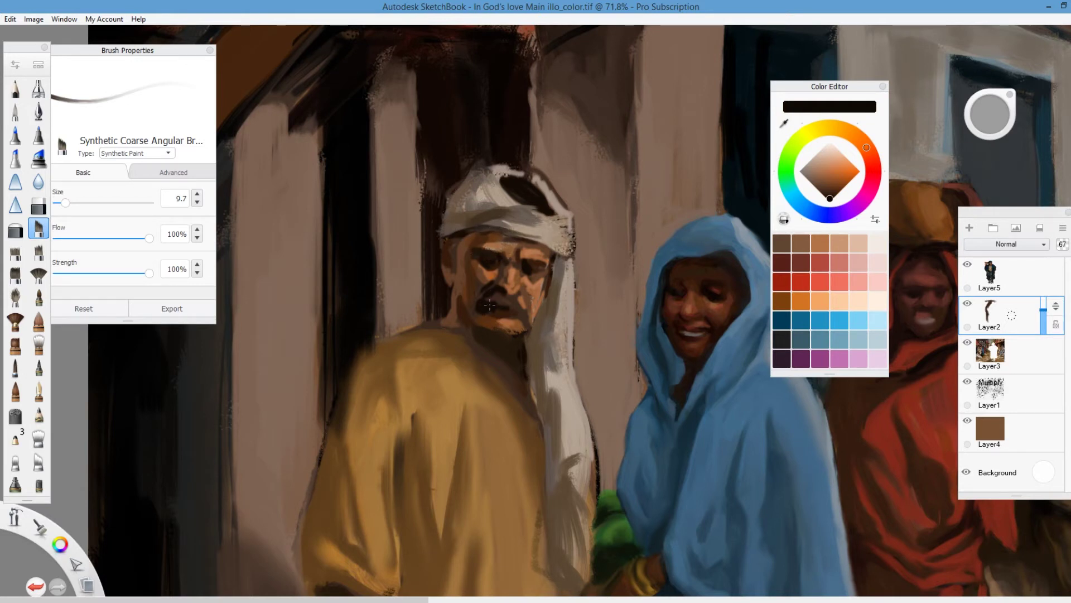
{"action": "mouse_move", "coordinate": [468, 305]}
{"action": "left_mouse_down"}
{"action": "mouse_move", "coordinate": [467, 335]}
{"action": "mouse_move", "coordinate": [472, 313]}
{"action": "left_mouse_up"}
{"action": "mouse_move", "coordinate": [557, 256]}
{"action": "left_mouse_down"}
{"action": "mouse_move", "coordinate": [552, 270]}
{"action": "mouse_move", "coordinate": [536, 275]}
{"action": "mouse_move", "coordinate": [530, 262]}
{"action": "mouse_move", "coordinate": [497, 285]}
{"action": "mouse_move", "coordinate": [473, 286]}
{"action": "mouse_move", "coordinate": [464, 306]}
{"action": "mouse_move", "coordinate": [483, 317]}
{"action": "left_mouse_up"}
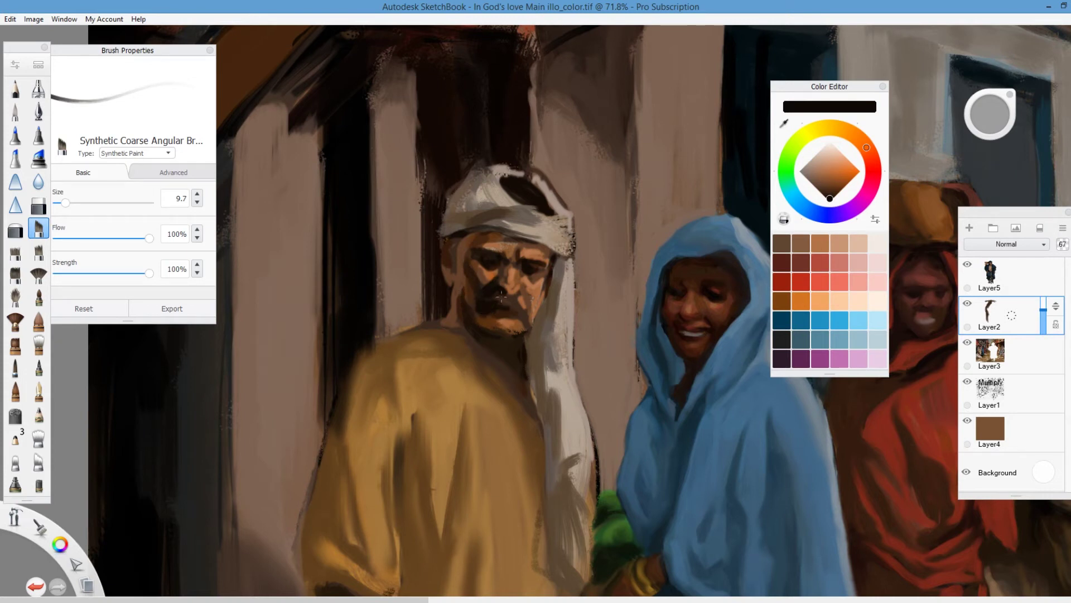
{"action": "mouse_move", "coordinate": [528, 289]}
{"action": "left_mouse_down"}
{"action": "mouse_move", "coordinate": [524, 313]}
{"action": "mouse_move", "coordinate": [496, 300]}
{"action": "left_mouse_up"}
Paint the far side of the man's face and jaw with a dark reddish brown sampled from the picture
{"action": "left_click", "coordinate": [437, 255], "text": "alt"}
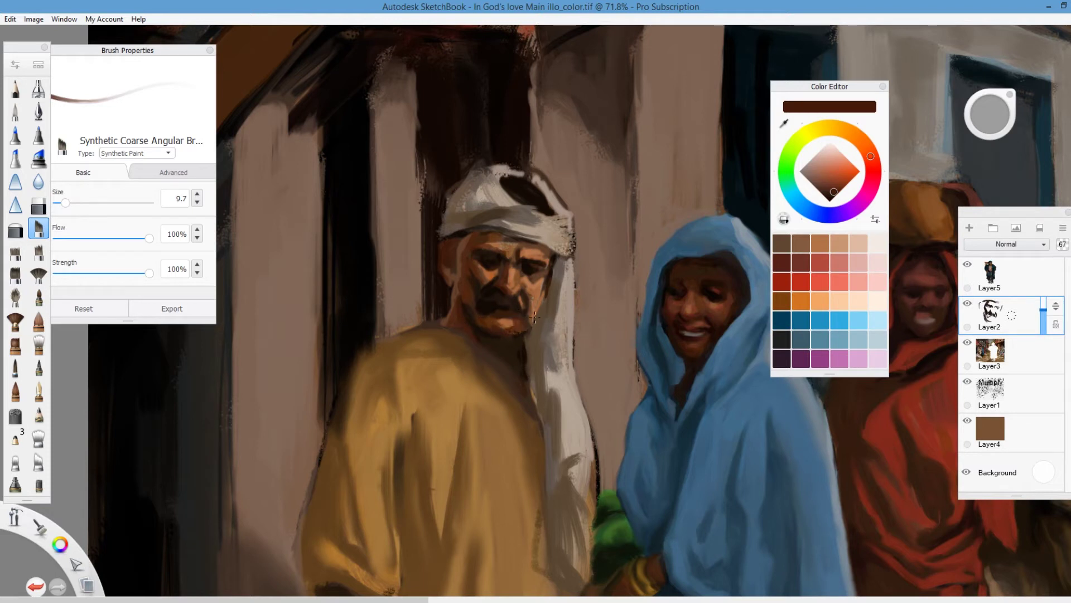
{"action": "left_click_drag", "start_coordinate": [525, 288], "coordinate": [529, 329]}
{"action": "left_click_drag", "start_coordinate": [544, 248], "coordinate": [547, 267]}
Add lighter orange-brown skin tones to the man's chin and brow, and sample a dark brown from his face
{"action": "left_click", "coordinate": [833, 179]}
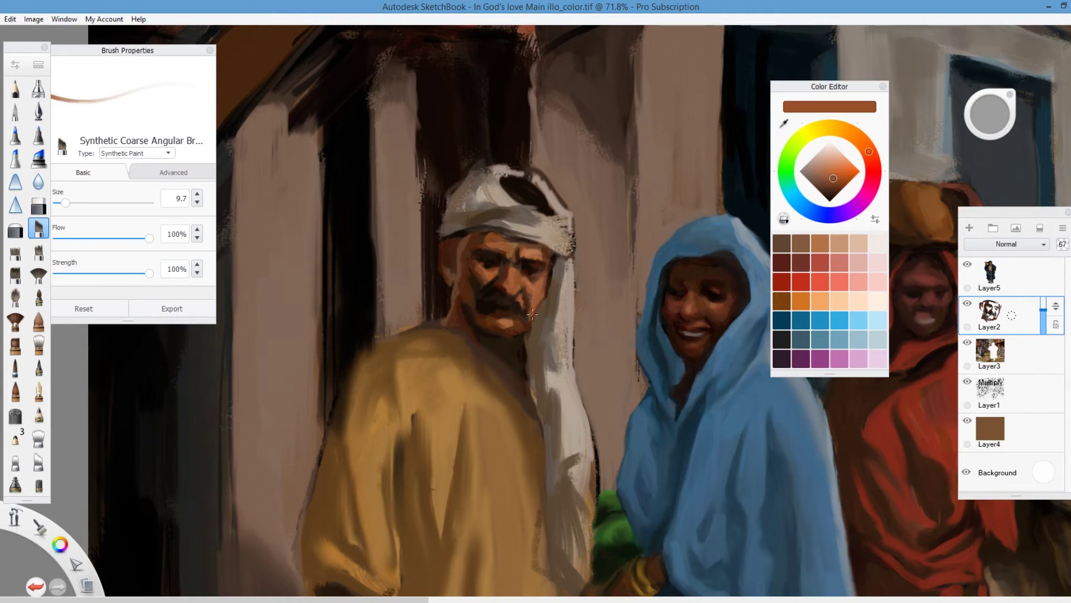
{"action": "left_click_drag", "start_coordinate": [506, 319], "coordinate": [497, 321]}
{"action": "left_click", "coordinate": [522, 236], "text": "alt"}
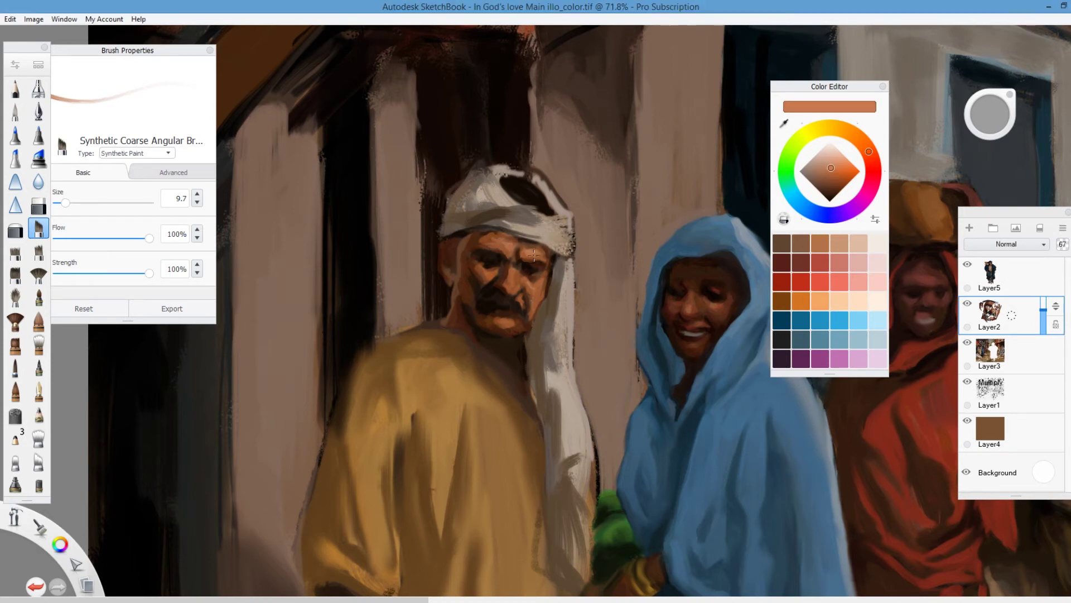
{"action": "left_click", "coordinate": [516, 276], "text": "alt"}
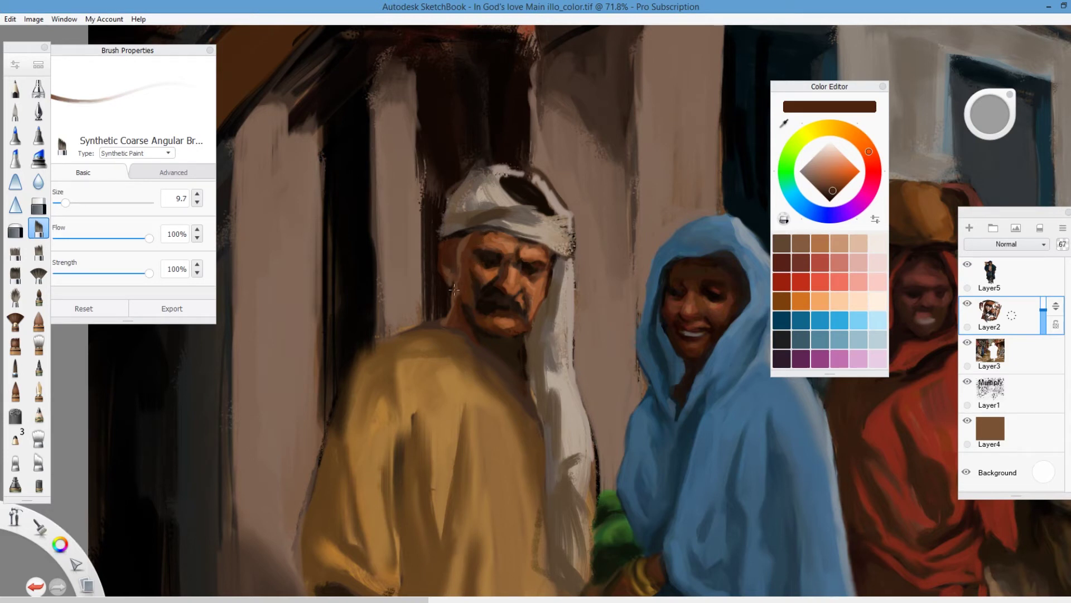
Merge Layer2 into Layer3 and paint orange skin highlights around the man's mouth on a new layer at opacity 47
{"action": "mouse_move", "coordinate": [1010, 314]}
{"action": "left_mouse_down"}
{"action": "mouse_move", "coordinate": [1014, 338]}
{"action": "mouse_move", "coordinate": [1010, 283]}
{"action": "mouse_move", "coordinate": [1044, 317]}
{"action": "left_mouse_up"}
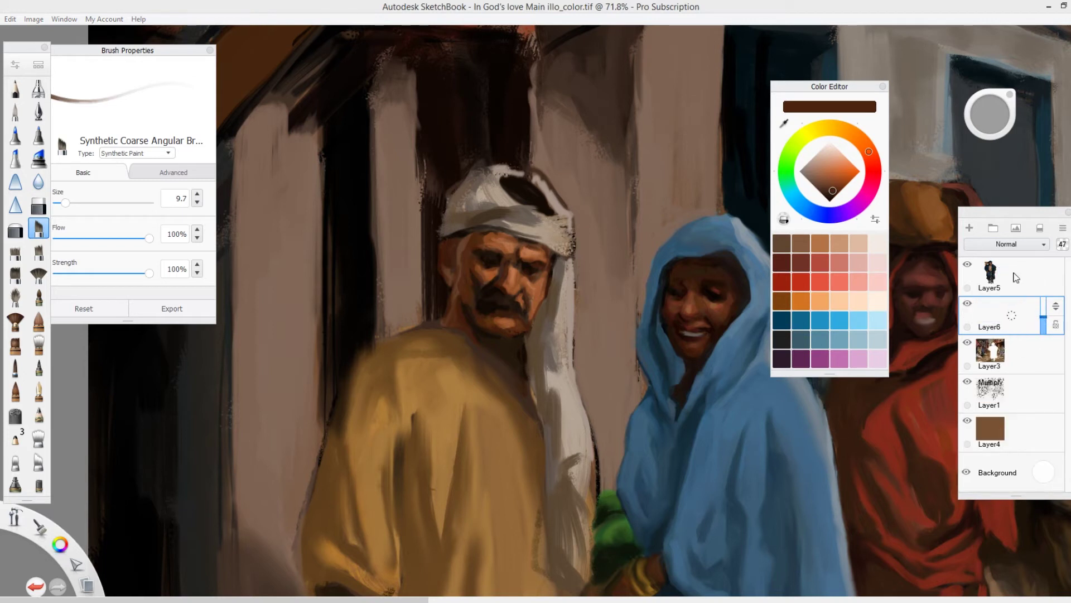
{"action": "left_click", "coordinate": [833, 171]}
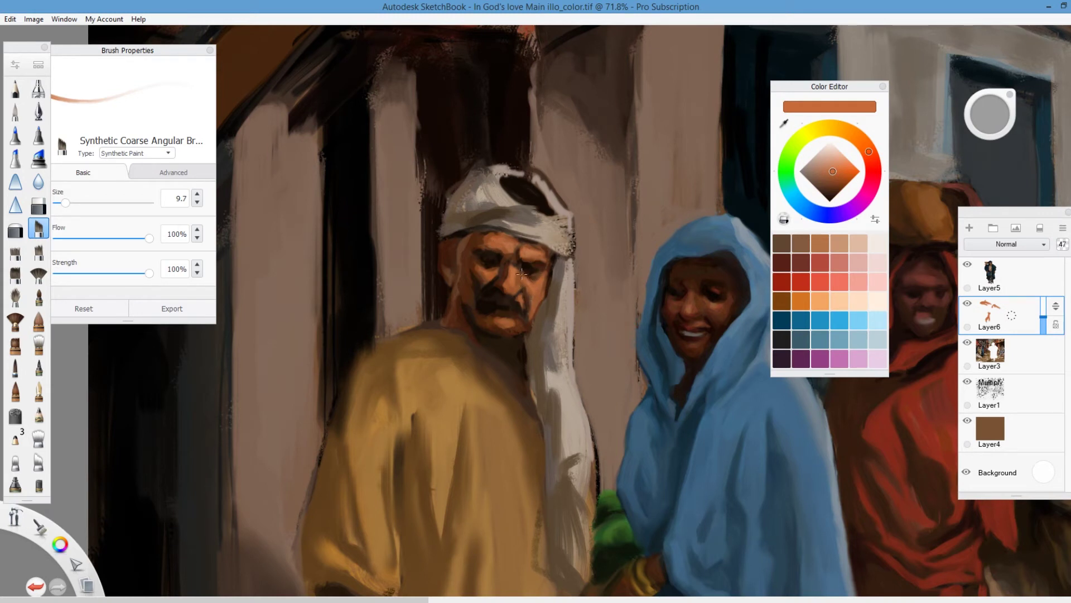
{"action": "left_click_drag", "start_coordinate": [500, 318], "coordinate": [493, 317]}
Paint blue-grey reflected light along the man's ear, cheek edge and neck on Layer6, and pick a dark reddish brown
{"action": "left_click", "coordinate": [818, 201]}
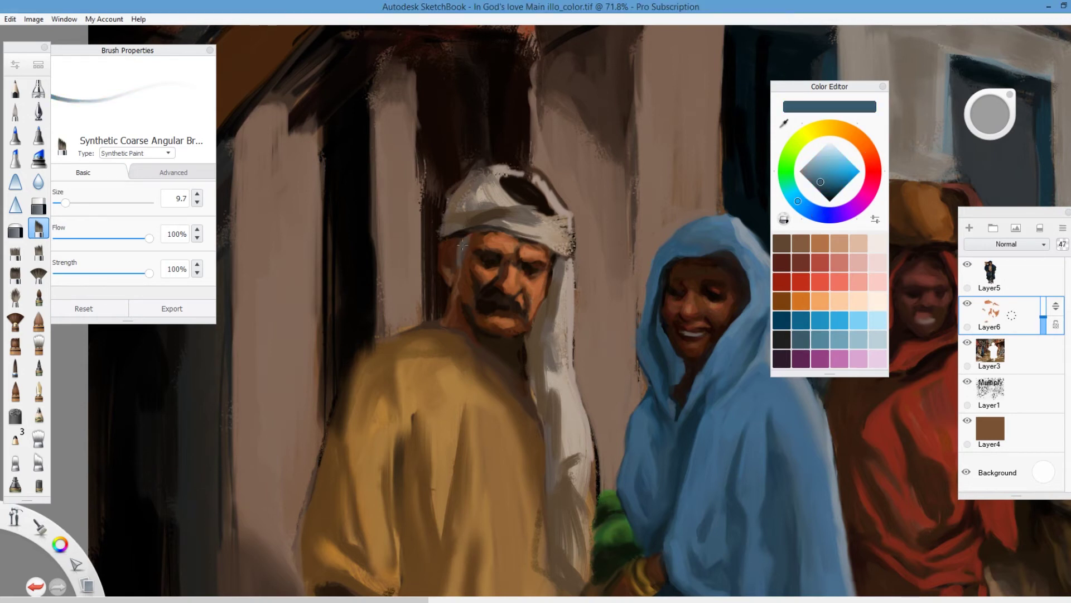
{"action": "left_click_drag", "start_coordinate": [458, 282], "coordinate": [449, 312]}
{"action": "left_click_drag", "start_coordinate": [445, 237], "coordinate": [453, 281]}
{"action": "left_click", "coordinate": [873, 160]}
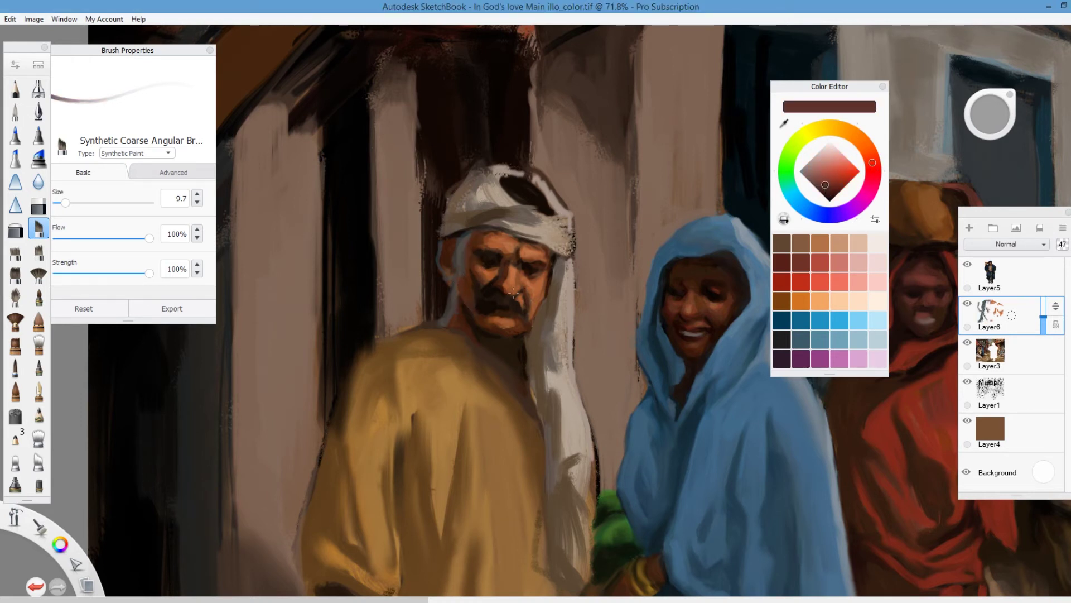
Merge Layer6 into Layer3, paint sampled dark brown around the man's eye on a new full-opacity layer, and undo the last stroke
{"action": "left_click", "coordinate": [1019, 316]}
{"action": "left_click_drag", "start_coordinate": [1013, 316], "coordinate": [1012, 281]}
{"action": "left_click", "coordinate": [503, 257], "text": "alt"}
{"action": "left_click_drag", "start_coordinate": [507, 255], "coordinate": [506, 266]}
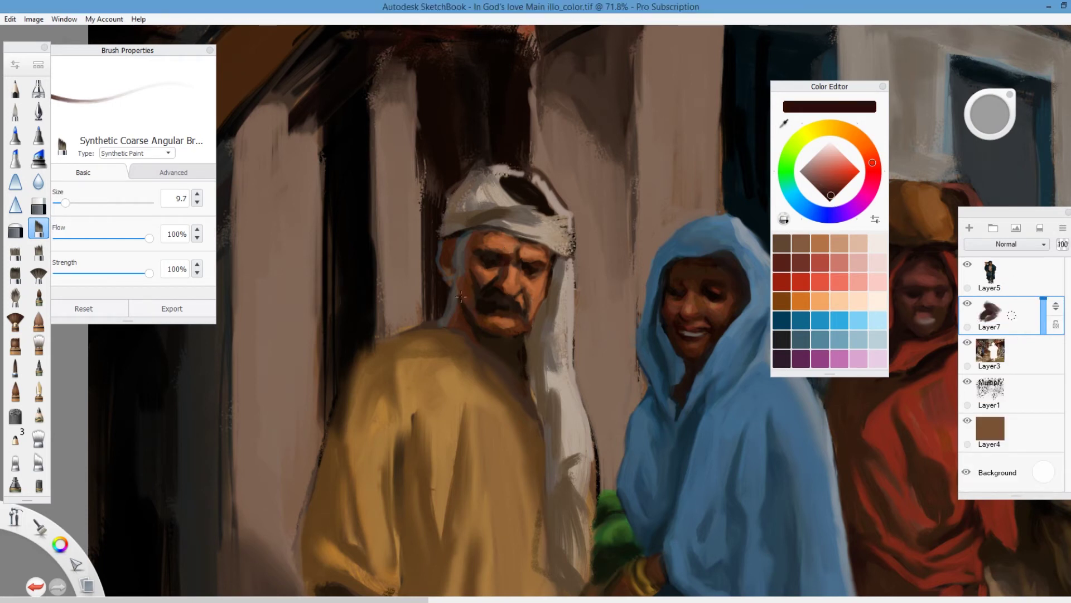
{"action": "key", "text": "ctrl+z"}
Refine the edges of the man's jaw, ear and neck on Layer7 with brown and grey-brown sampled from the picture
{"action": "left_click", "coordinate": [524, 338], "text": "alt"}
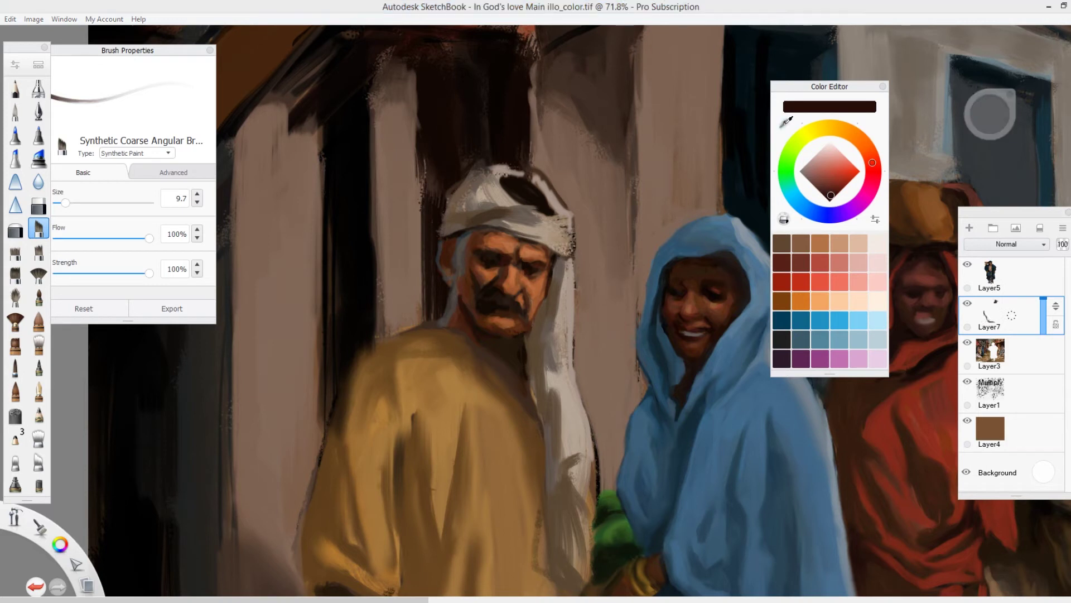
{"action": "left_click_drag", "start_coordinate": [543, 318], "coordinate": [546, 298]}
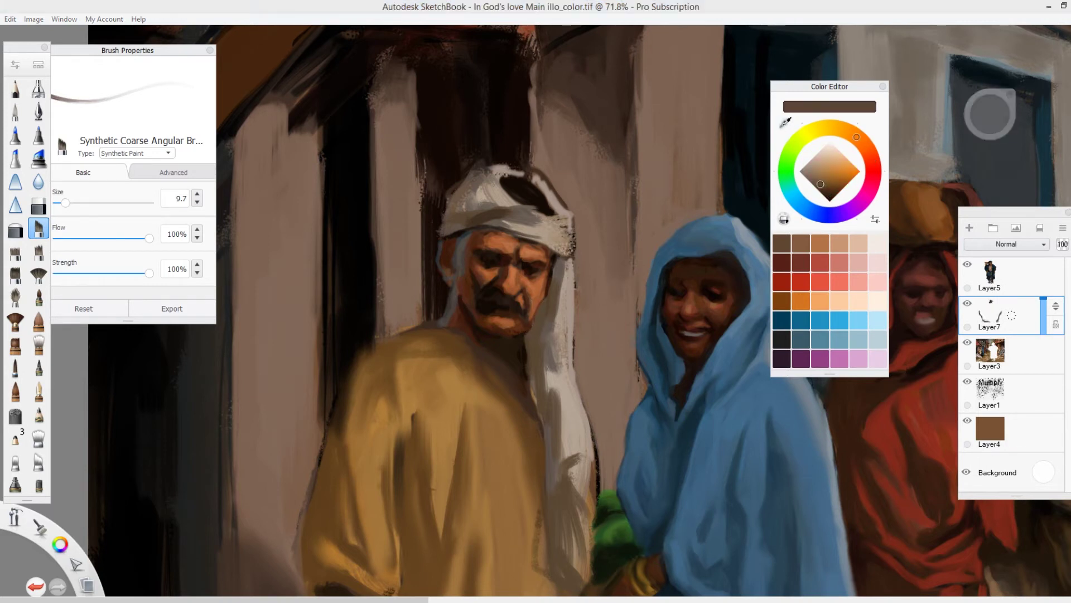
{"action": "left_click", "coordinate": [441, 234], "text": "alt"}
{"action": "left_click_drag", "start_coordinate": [442, 238], "coordinate": [440, 257]}
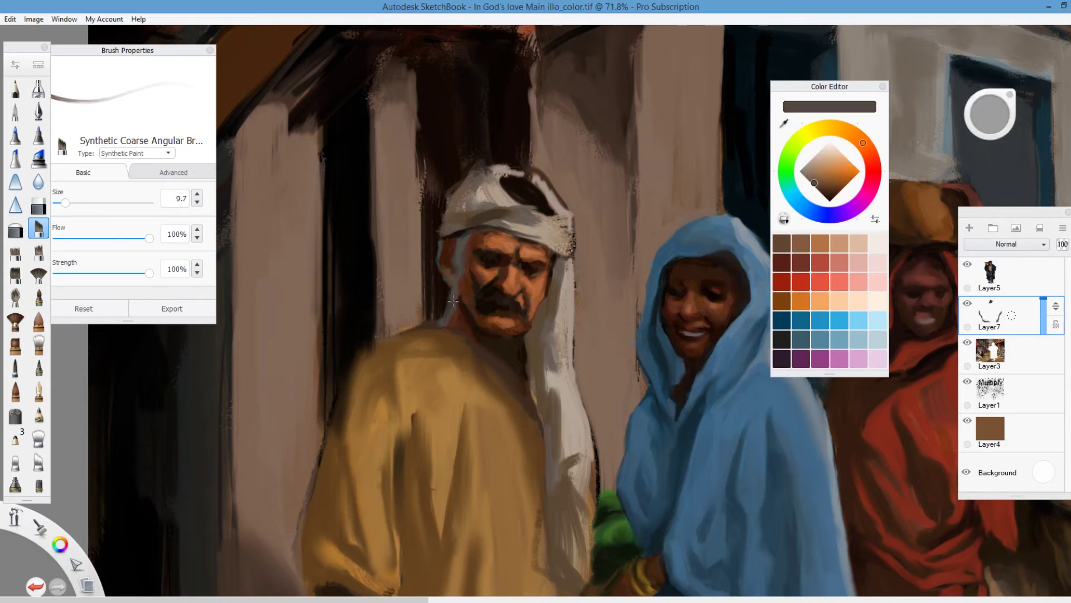
{"action": "left_click_drag", "start_coordinate": [452, 301], "coordinate": [447, 315]}
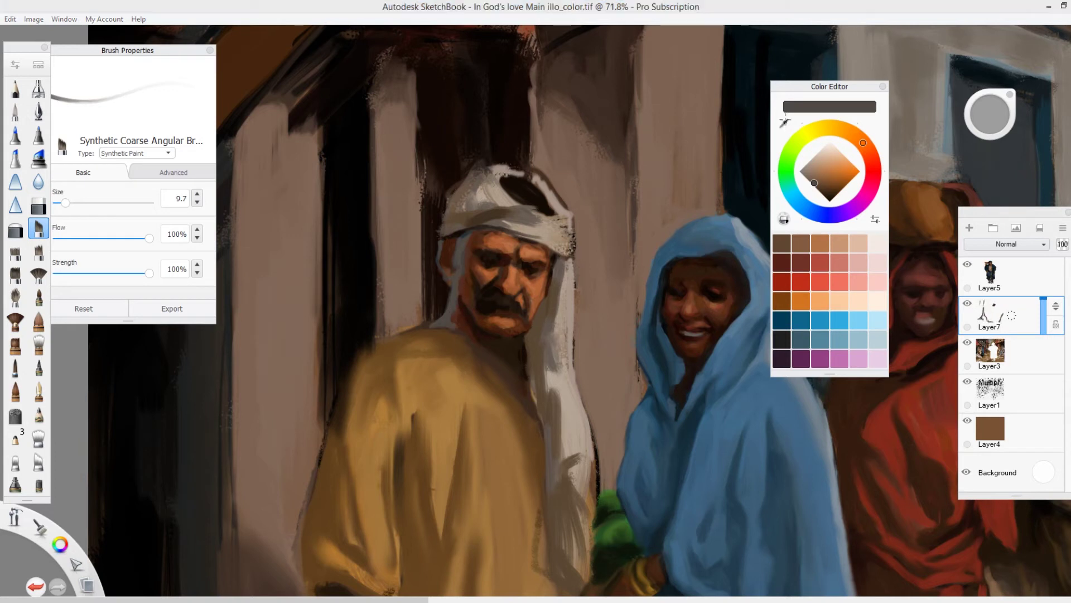
Paint sampled near-black into the background beside the man's head, under the turban's brim and along his brow
{"action": "left_click", "coordinate": [435, 267], "text": "alt"}
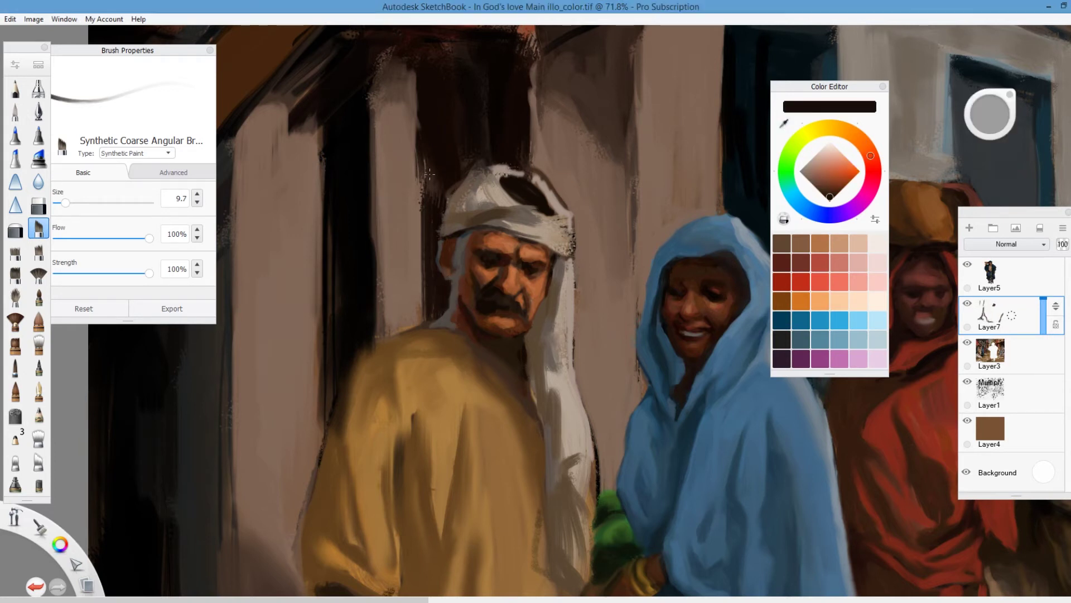
{"action": "left_click_drag", "start_coordinate": [430, 174], "coordinate": [422, 205]}
{"action": "left_click_drag", "start_coordinate": [478, 228], "coordinate": [546, 224]}
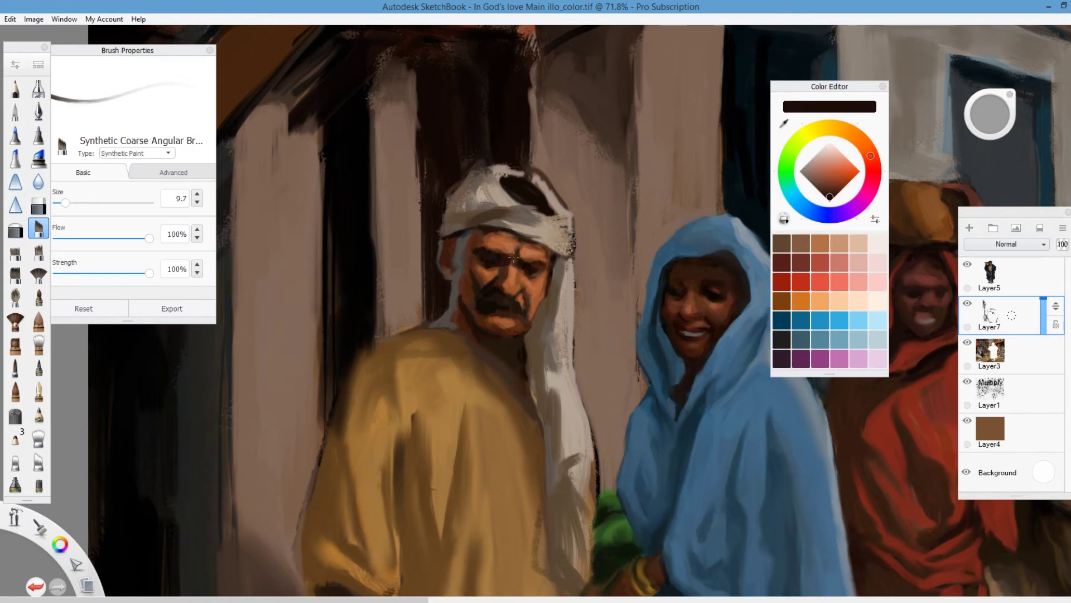
{"action": "left_click_drag", "start_coordinate": [511, 254], "coordinate": [523, 259]}
Model the man's eyes and ear on Layer7 with sampled reddish brown, orange-brown and near-black strokes
{"action": "left_click", "coordinate": [470, 275], "text": "alt"}
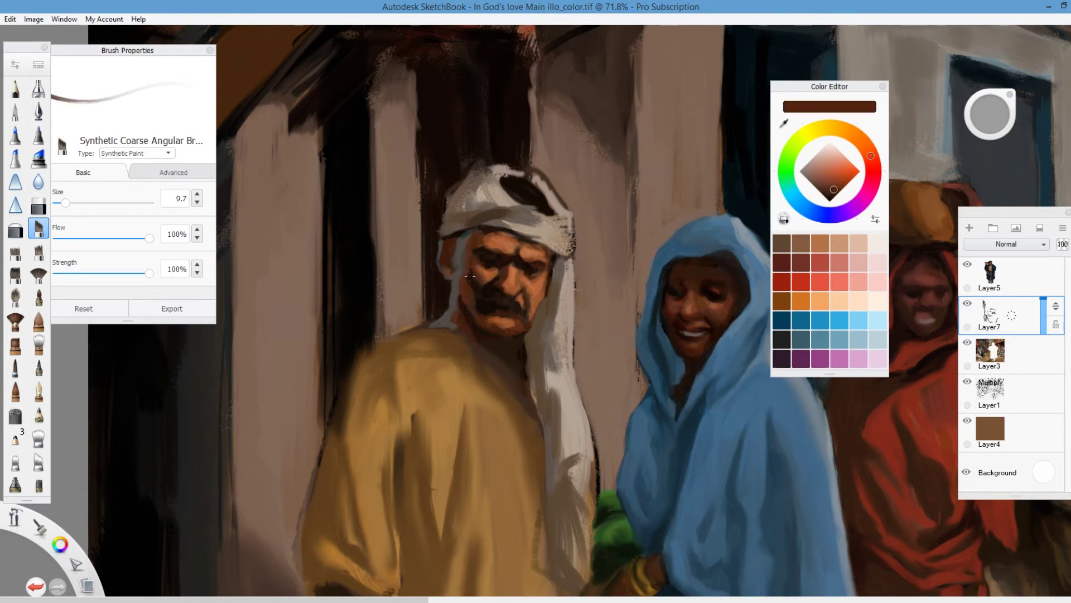
{"action": "left_click_drag", "start_coordinate": [506, 260], "coordinate": [549, 258]}
{"action": "left_click", "coordinate": [540, 252], "text": "alt"}
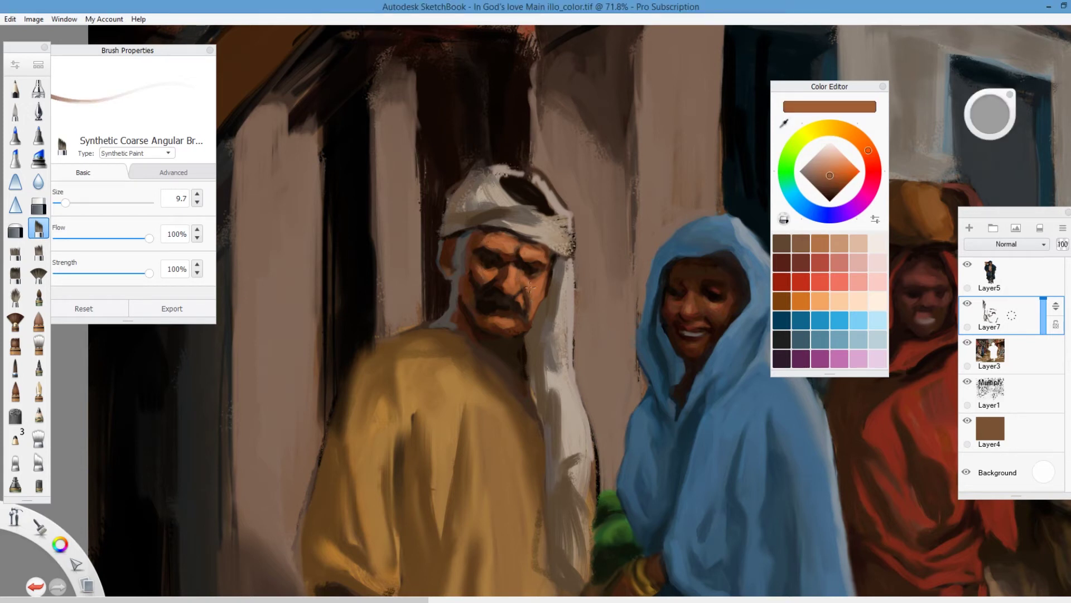
{"action": "left_click", "coordinate": [830, 197]}
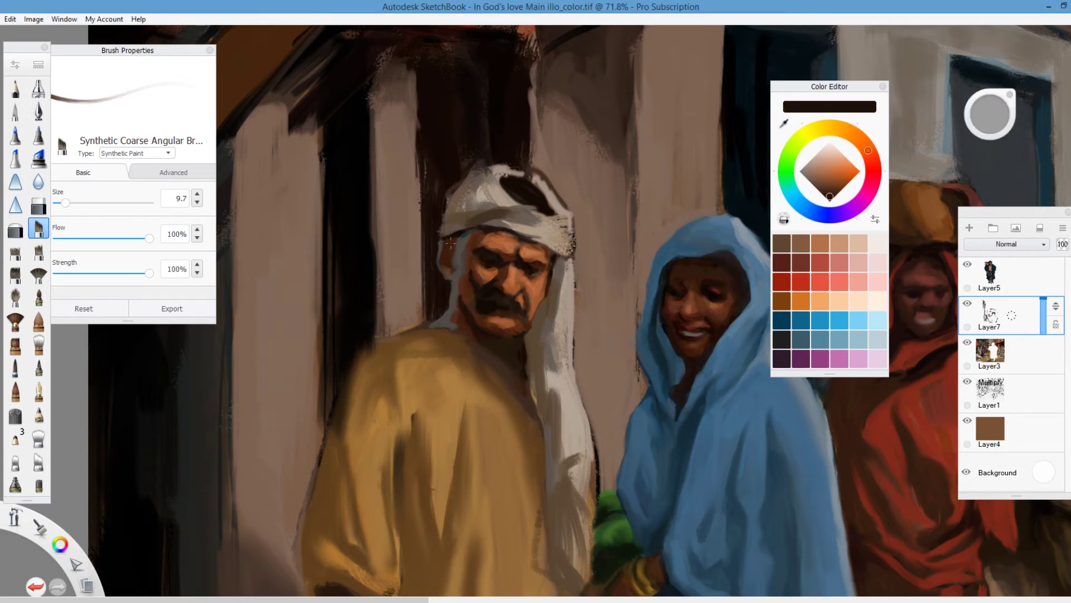
{"action": "mouse_move", "coordinate": [446, 251]}
{"action": "left_mouse_down"}
{"action": "mouse_move", "coordinate": [455, 236]}
{"action": "mouse_move", "coordinate": [442, 253]}
{"action": "mouse_move", "coordinate": [506, 261]}
{"action": "left_mouse_up"}
Paint sampled grey-beige strokes on the turban's band, its hanging edge and the folds at the crown
{"action": "left_click", "coordinate": [534, 237], "text": "alt"}
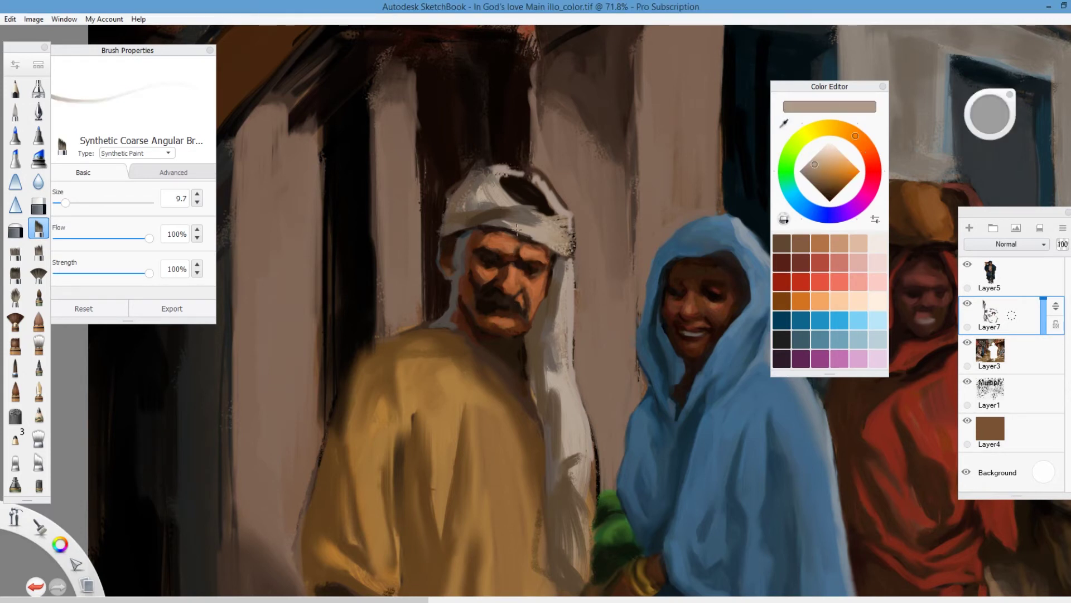
{"action": "mouse_move", "coordinate": [500, 226]}
{"action": "left_mouse_down"}
{"action": "mouse_move", "coordinate": [532, 237]}
{"action": "mouse_move", "coordinate": [559, 225]}
{"action": "mouse_move", "coordinate": [570, 270]}
{"action": "left_mouse_up"}
{"action": "left_click_drag", "start_coordinate": [571, 214], "coordinate": [569, 249]}
{"action": "left_click_drag", "start_coordinate": [519, 202], "coordinate": [563, 217]}
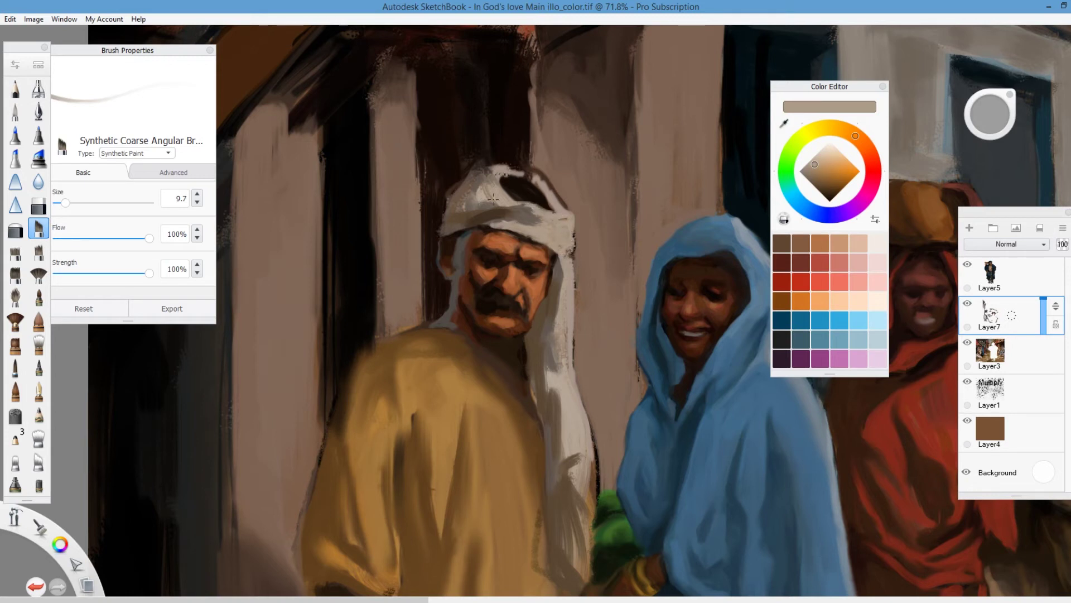
Merge Layer7 into Layer3, add a new layer at opacity 55, and set the brush to sampled dark brown at size 11.6
{"action": "left_click", "coordinate": [490, 271], "text": "alt"}
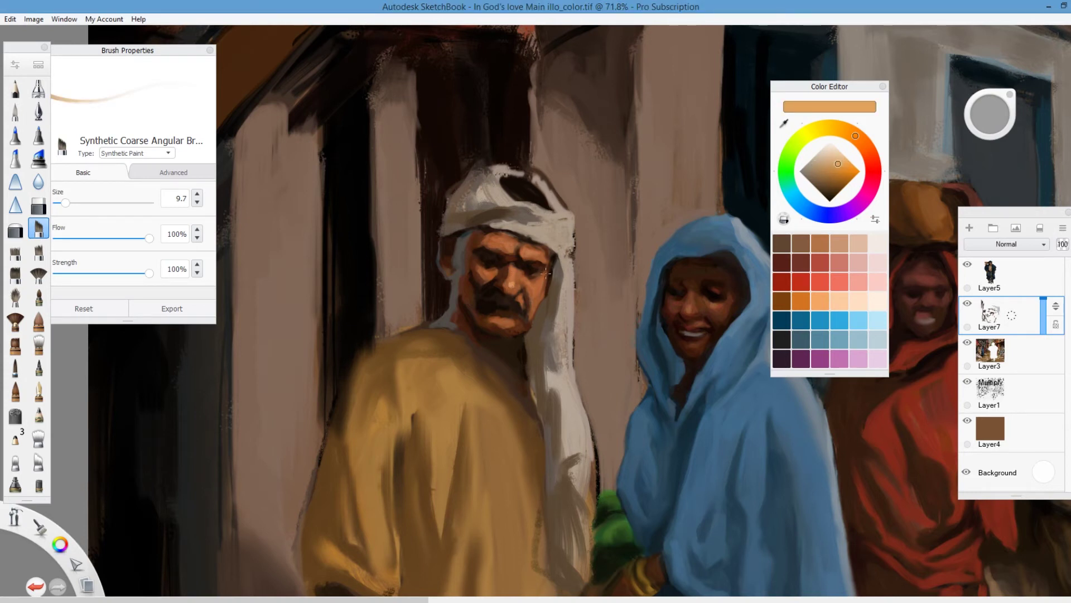
{"action": "left_click_drag", "start_coordinate": [1012, 316], "coordinate": [1011, 282]}
{"action": "left_click", "coordinate": [1043, 314]}
{"action": "left_click", "coordinate": [474, 279], "text": "alt"}
{"action": "key", "text": "]"}
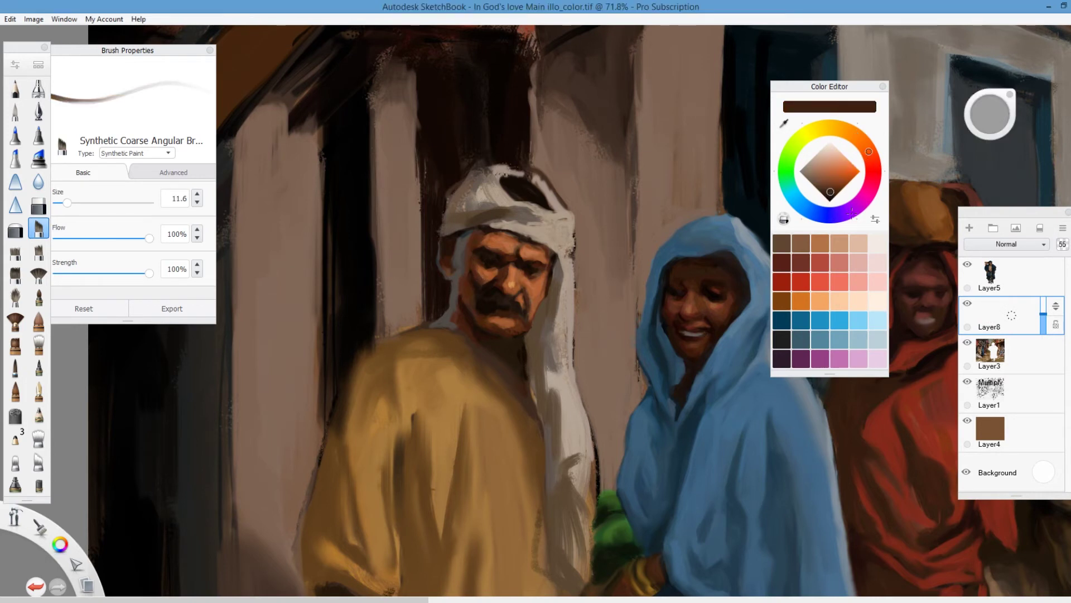
Darken the man's jaw, cheek edge and neck on Layer8 with dark brown and sampled near-black strokes
{"action": "left_click", "coordinate": [830, 197]}
{"action": "left_click_drag", "start_coordinate": [471, 278], "coordinate": [473, 290]}
{"action": "left_click", "coordinate": [473, 281], "text": "alt"}
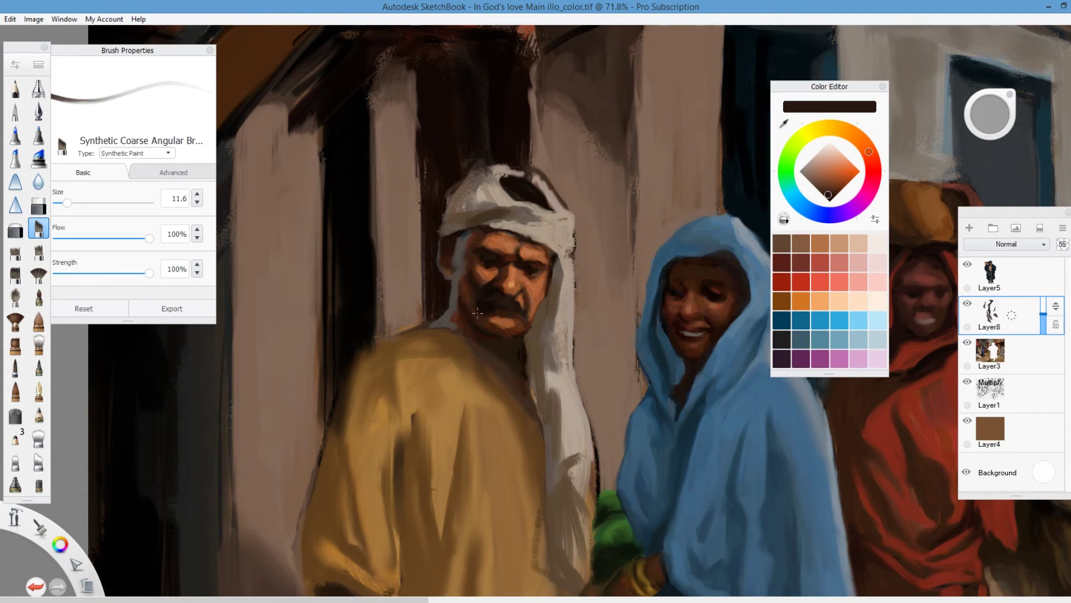
{"action": "left_click_drag", "start_coordinate": [452, 323], "coordinate": [460, 311]}
Model the man's face and ear on Layer8 with sampled oranges, lighter skin tones and dark browns
{"action": "left_click", "coordinate": [515, 273], "text": "alt"}
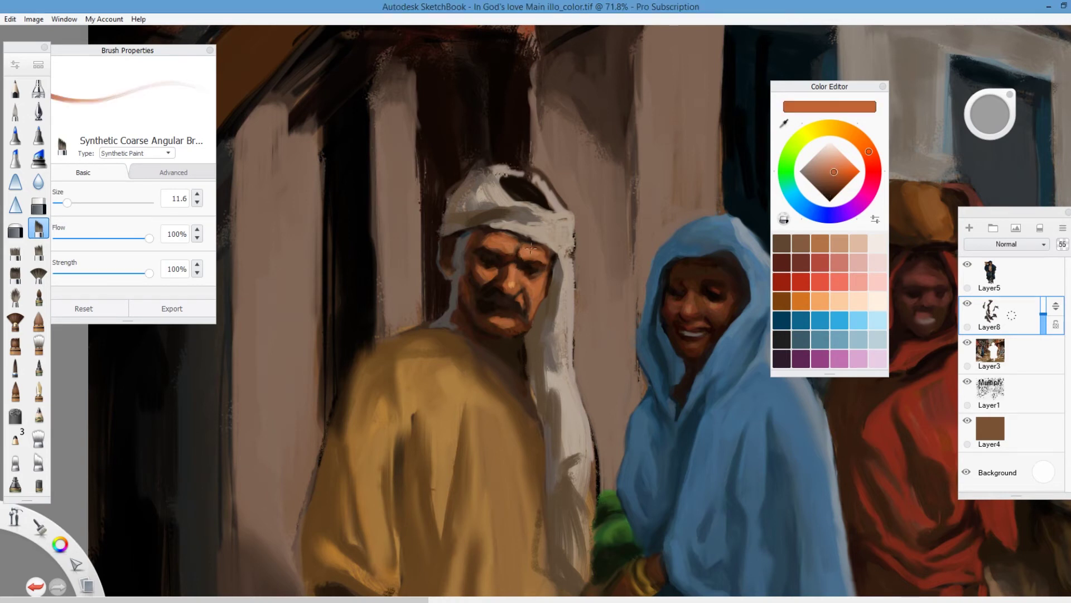
{"action": "left_click", "coordinate": [540, 289], "text": "alt"}
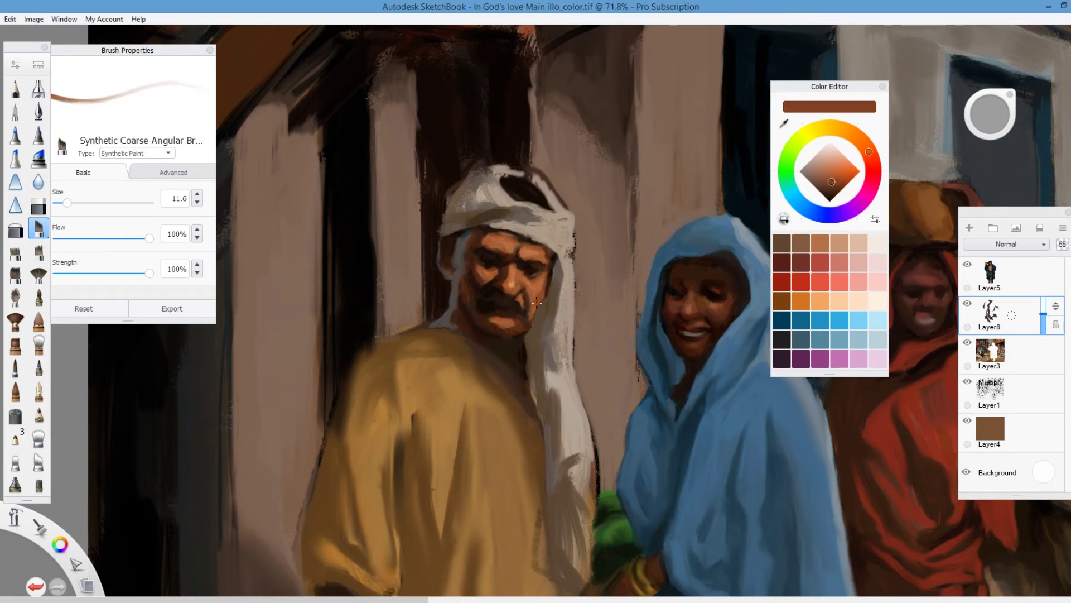
{"action": "left_click", "coordinate": [831, 169]}
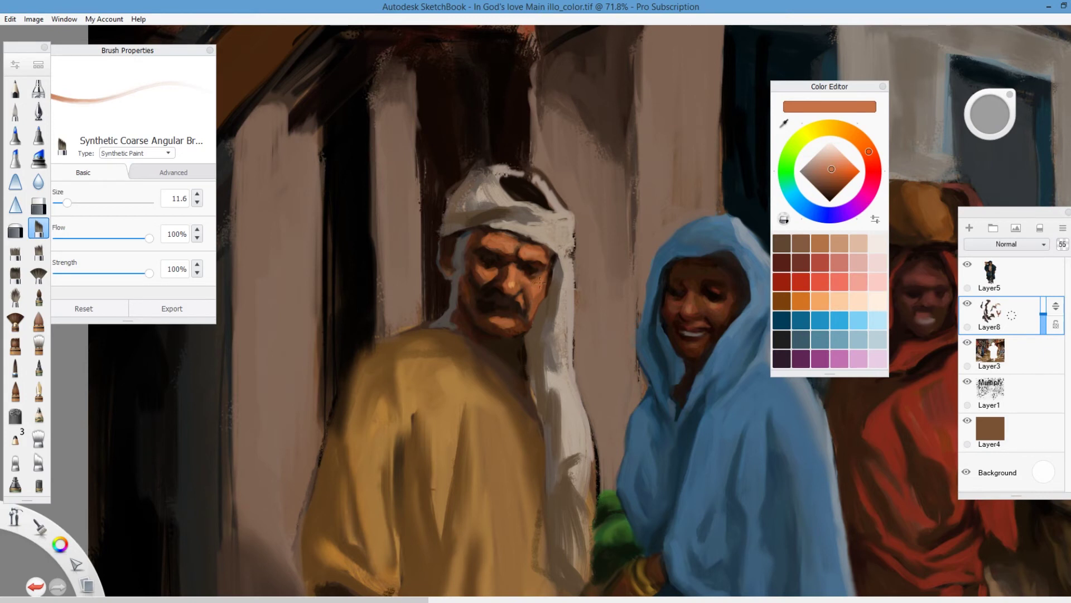
{"action": "left_click", "coordinate": [835, 161]}
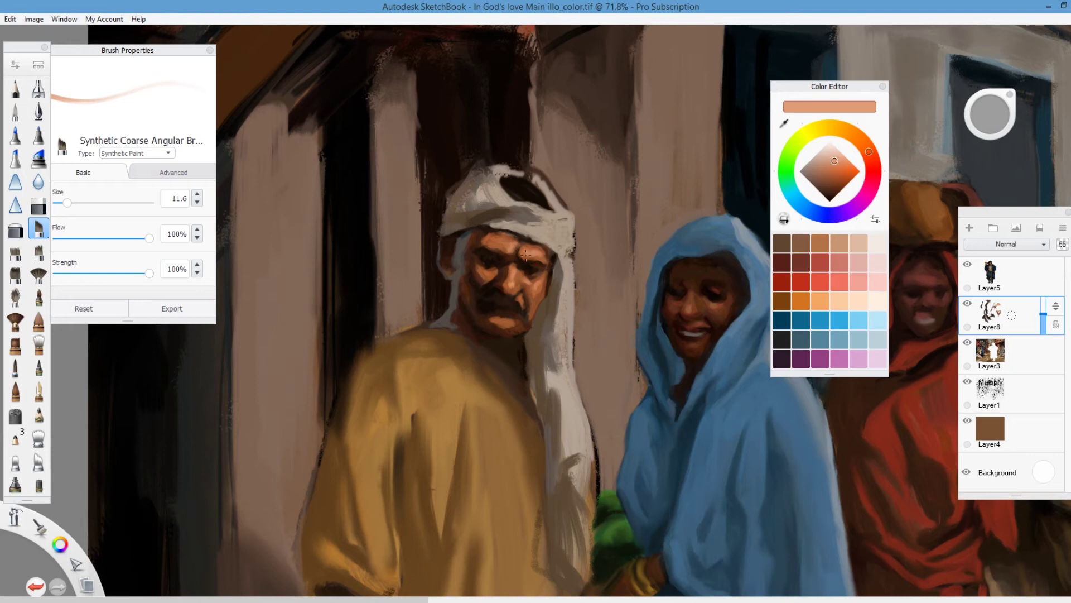
{"action": "left_click", "coordinate": [831, 193]}
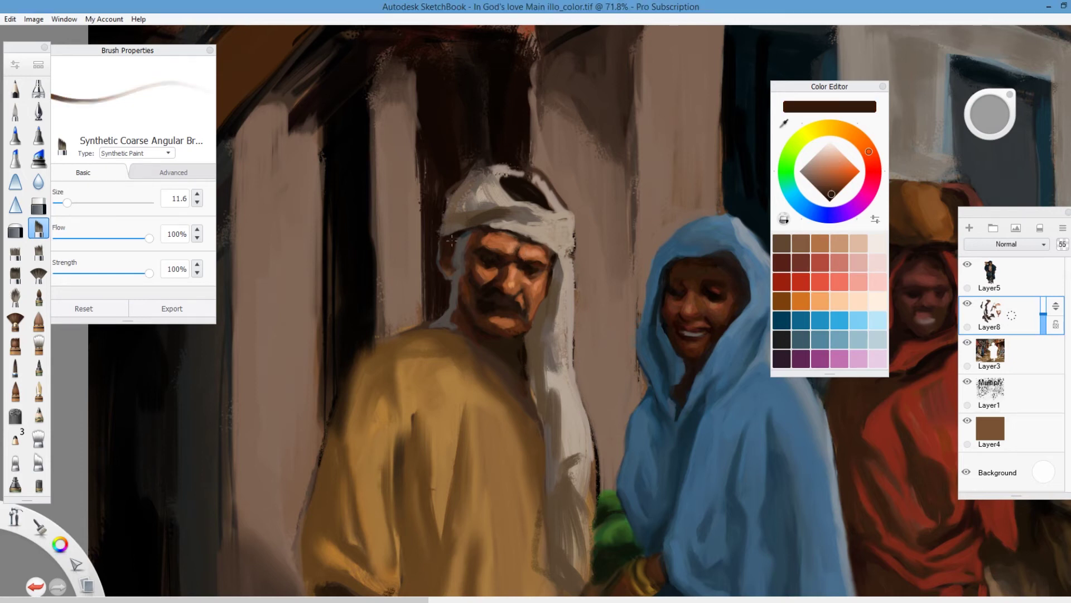
{"action": "left_click", "coordinate": [825, 189]}
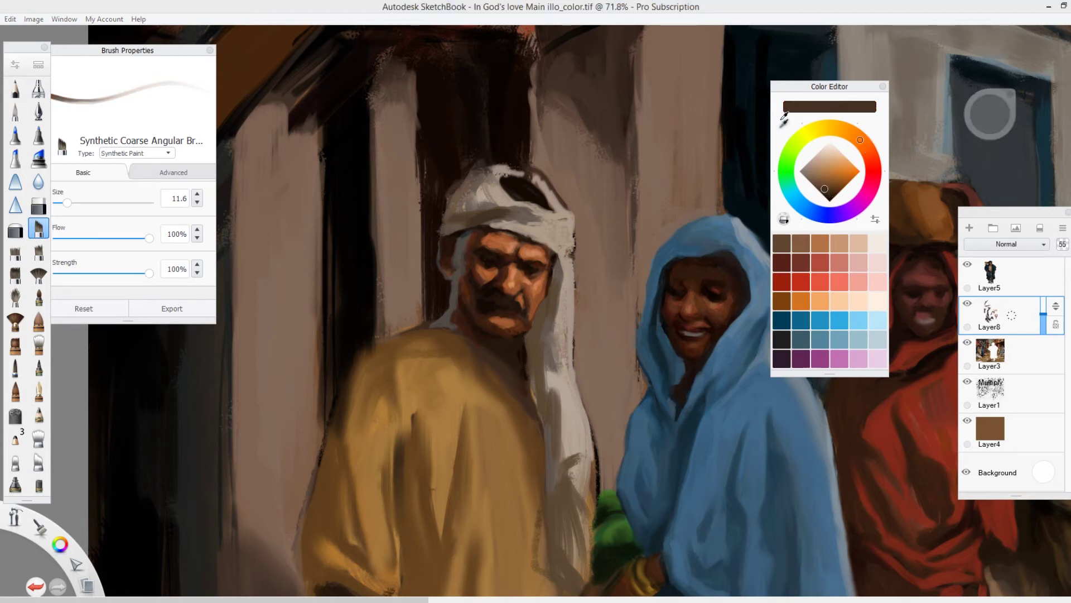
Paint sampled grey tones on the turban's crown folds, its outer edge and the cloth beside the man's neck
{"action": "left_click", "coordinate": [466, 193], "text": "alt"}
{"action": "mouse_move", "coordinate": [472, 168]}
{"action": "left_mouse_down"}
{"action": "mouse_move", "coordinate": [449, 197]}
{"action": "mouse_move", "coordinate": [442, 228]}
{"action": "mouse_move", "coordinate": [462, 216]}
{"action": "mouse_move", "coordinate": [470, 168]}
{"action": "mouse_move", "coordinate": [520, 167]}
{"action": "mouse_move", "coordinate": [508, 168]}
{"action": "mouse_move", "coordinate": [552, 195]}
{"action": "mouse_move", "coordinate": [520, 223]}
{"action": "mouse_move", "coordinate": [467, 226]}
{"action": "mouse_move", "coordinate": [628, 199]}
{"action": "mouse_move", "coordinate": [569, 184]}
{"action": "mouse_move", "coordinate": [534, 207]}
{"action": "mouse_move", "coordinate": [518, 201]}
{"action": "mouse_move", "coordinate": [533, 207]}
{"action": "mouse_move", "coordinate": [516, 220]}
{"action": "mouse_move", "coordinate": [570, 246]}
{"action": "mouse_move", "coordinate": [500, 226]}
{"action": "mouse_move", "coordinate": [474, 180]}
{"action": "mouse_move", "coordinate": [479, 198]}
{"action": "mouse_move", "coordinate": [493, 169]}
{"action": "mouse_move", "coordinate": [475, 228]}
{"action": "left_mouse_up"}
{"action": "left_click", "coordinate": [463, 211], "text": "alt"}
{"action": "mouse_move", "coordinate": [453, 187]}
{"action": "left_mouse_down"}
{"action": "mouse_move", "coordinate": [496, 173]}
{"action": "mouse_move", "coordinate": [582, 189]}
{"action": "mouse_move", "coordinate": [482, 180]}
{"action": "mouse_move", "coordinate": [452, 193]}
{"action": "mouse_move", "coordinate": [446, 223]}
{"action": "left_mouse_up"}
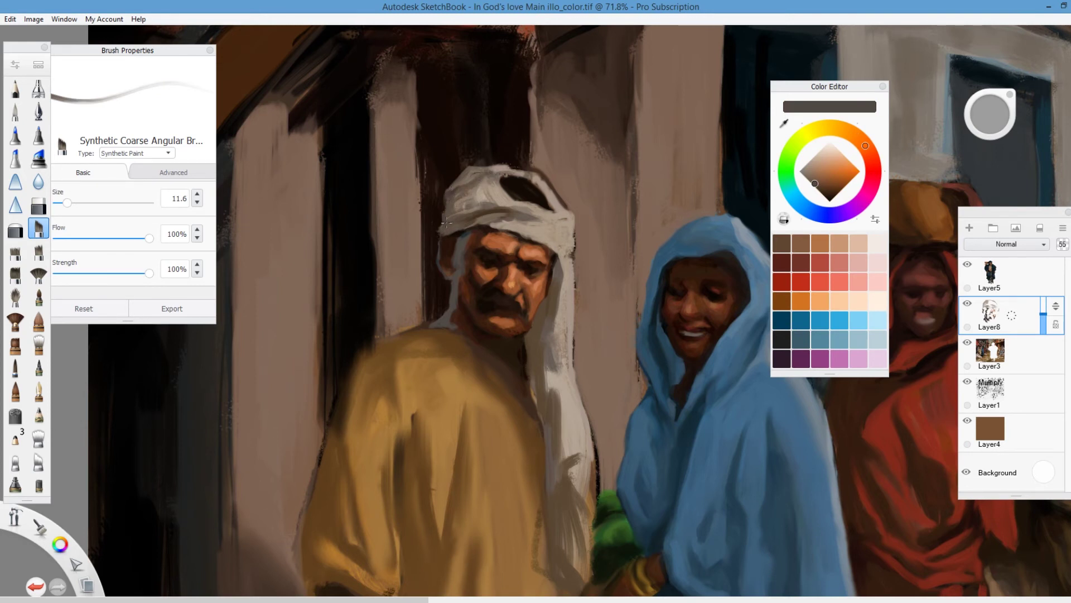
{"action": "left_click_drag", "start_coordinate": [452, 306], "coordinate": [435, 320]}
Define the turban's hanging edge with sampled near-black and its band and crown folds with sampled blue-grey
{"action": "left_click", "coordinate": [548, 333], "text": "alt"}
{"action": "mouse_move", "coordinate": [559, 249]}
{"action": "left_mouse_down"}
{"action": "mouse_move", "coordinate": [566, 288]}
{"action": "mouse_move", "coordinate": [541, 311]}
{"action": "mouse_move", "coordinate": [539, 338]}
{"action": "left_mouse_up"}
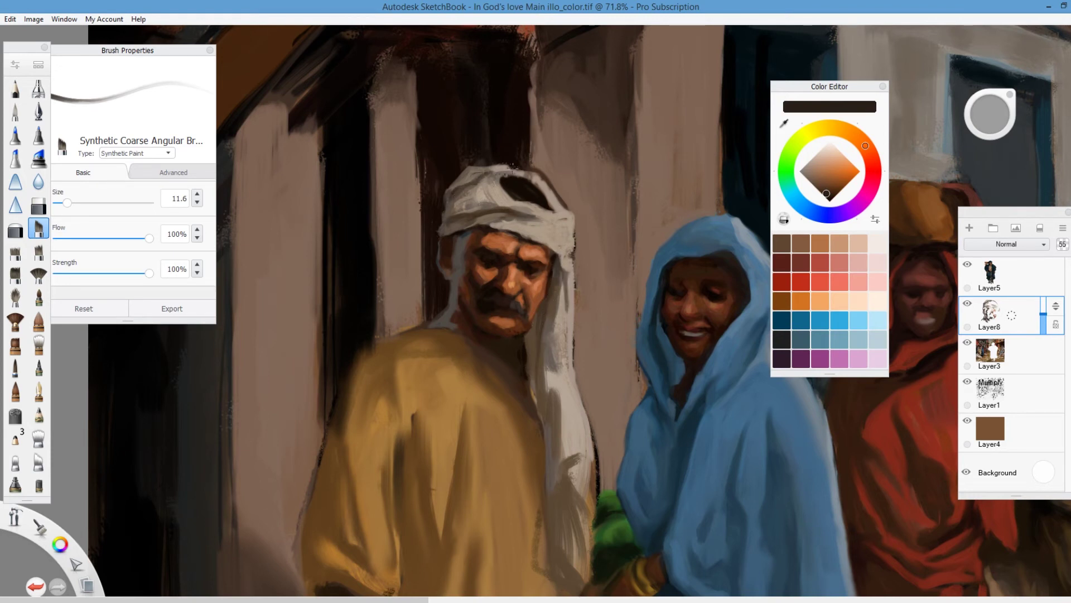
{"action": "left_click", "coordinate": [651, 218], "text": "alt"}
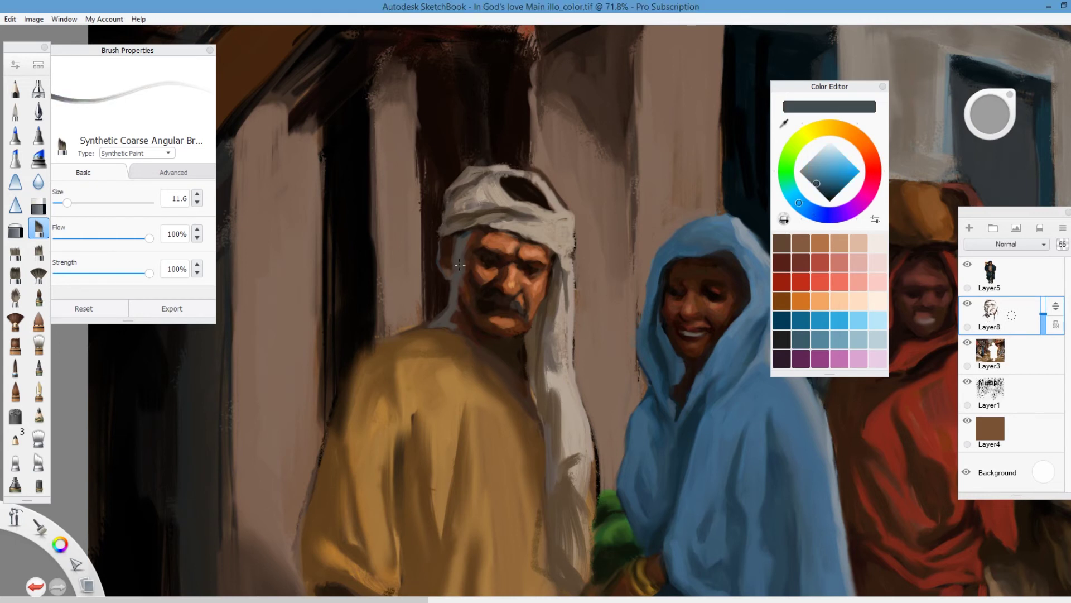
{"action": "left_click_drag", "start_coordinate": [468, 222], "coordinate": [485, 221]}
{"action": "mouse_move", "coordinate": [467, 177]}
{"action": "left_mouse_down"}
{"action": "mouse_move", "coordinate": [449, 194]}
{"action": "mouse_move", "coordinate": [481, 170]}
{"action": "left_mouse_up"}
Merge Layer8 into Layer3 and add a new layer above it
{"action": "left_click_drag", "start_coordinate": [1011, 319], "coordinate": [1011, 352]}
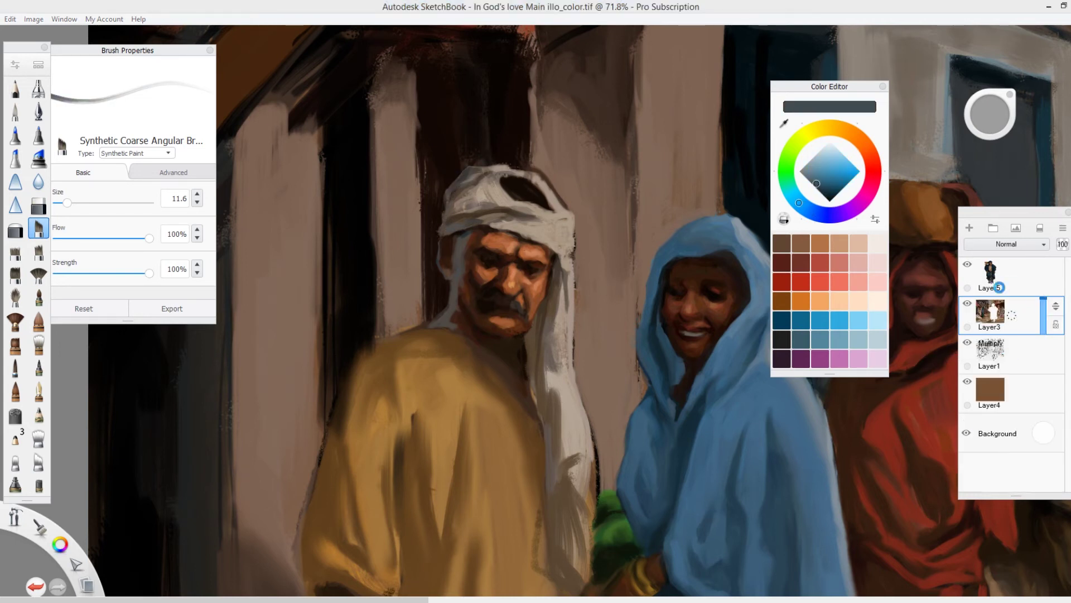
{"action": "left_click", "coordinate": [970, 228]}
Paint sampled near-black around the turban, its opening and the man's neck, and sampled dark brown along his shoulder
{"action": "left_click", "coordinate": [510, 184], "text": "alt"}
{"action": "mouse_move", "coordinate": [505, 179]}
{"action": "left_mouse_down"}
{"action": "mouse_move", "coordinate": [490, 174]}
{"action": "mouse_move", "coordinate": [513, 172]}
{"action": "left_mouse_up"}
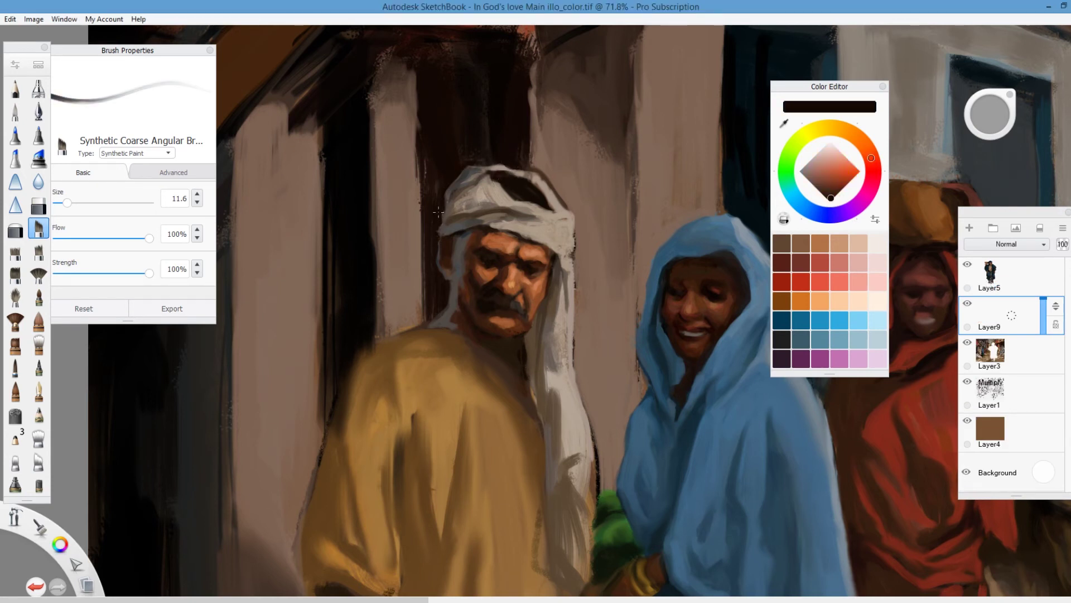
{"action": "mouse_move", "coordinate": [442, 275]}
{"action": "left_mouse_down"}
{"action": "mouse_move", "coordinate": [430, 155]}
{"action": "mouse_move", "coordinate": [437, 190]}
{"action": "left_mouse_up"}
{"action": "mouse_move", "coordinate": [546, 195]}
{"action": "left_mouse_down"}
{"action": "mouse_move", "coordinate": [517, 176]}
{"action": "mouse_move", "coordinate": [560, 213]}
{"action": "left_mouse_up"}
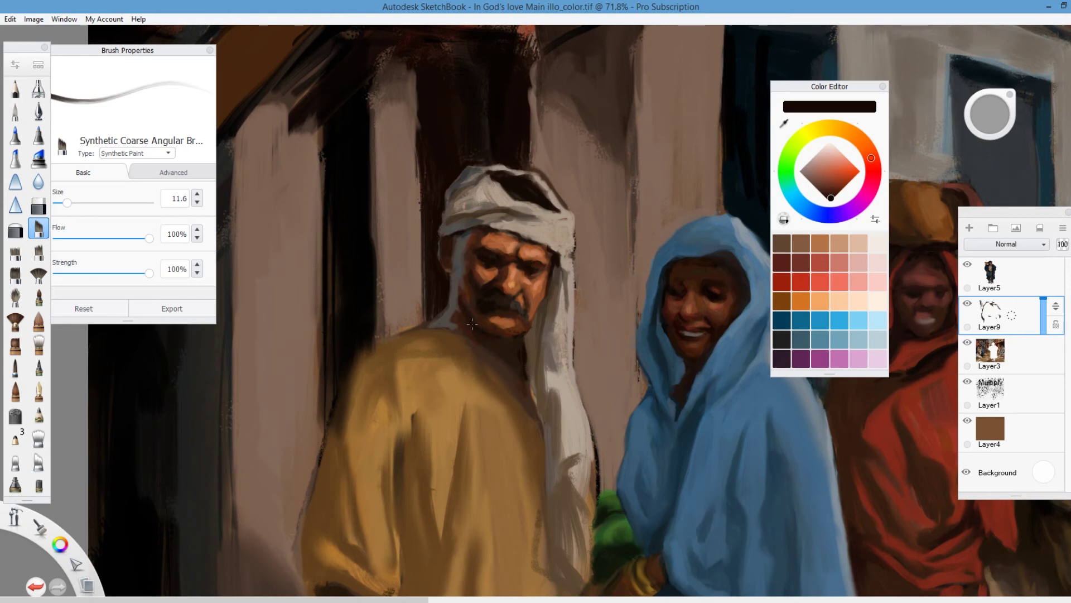
{"action": "left_click_drag", "start_coordinate": [472, 329], "coordinate": [478, 333]}
{"action": "left_click", "coordinate": [377, 344], "text": "alt"}
{"action": "mouse_move", "coordinate": [375, 350]}
{"action": "left_mouse_down"}
{"action": "mouse_move", "coordinate": [440, 330]}
{"action": "mouse_move", "coordinate": [376, 350]}
{"action": "mouse_move", "coordinate": [425, 327]}
{"action": "left_mouse_up"}
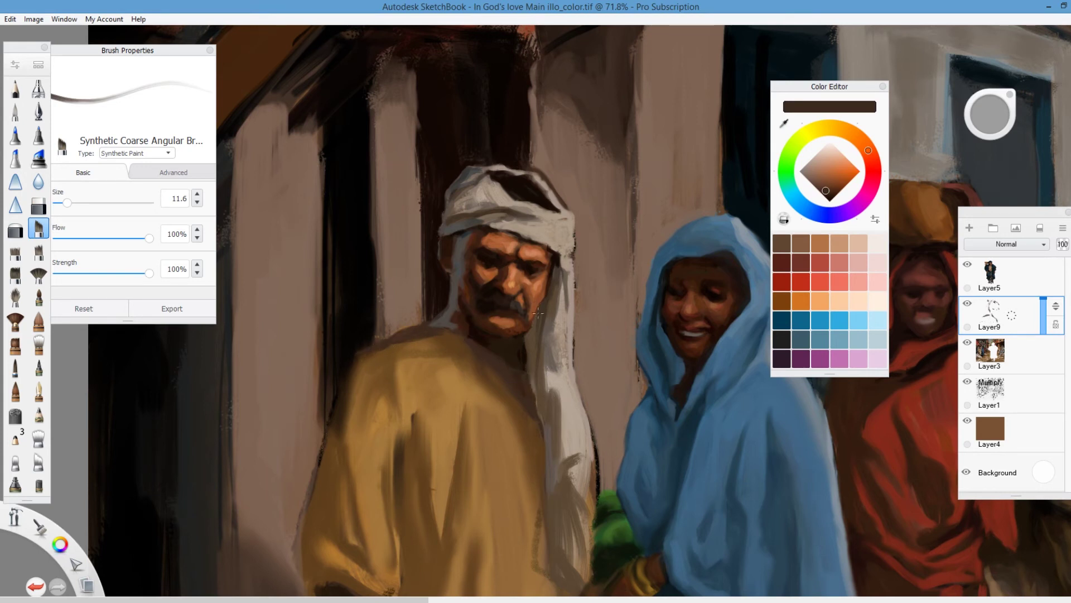
Paint sampled beige and lighter cream strokes on the turban's band, its side corner and the crown's rim
{"action": "left_click", "coordinate": [554, 305], "text": "alt"}
{"action": "left_click", "coordinate": [551, 244], "text": "alt"}
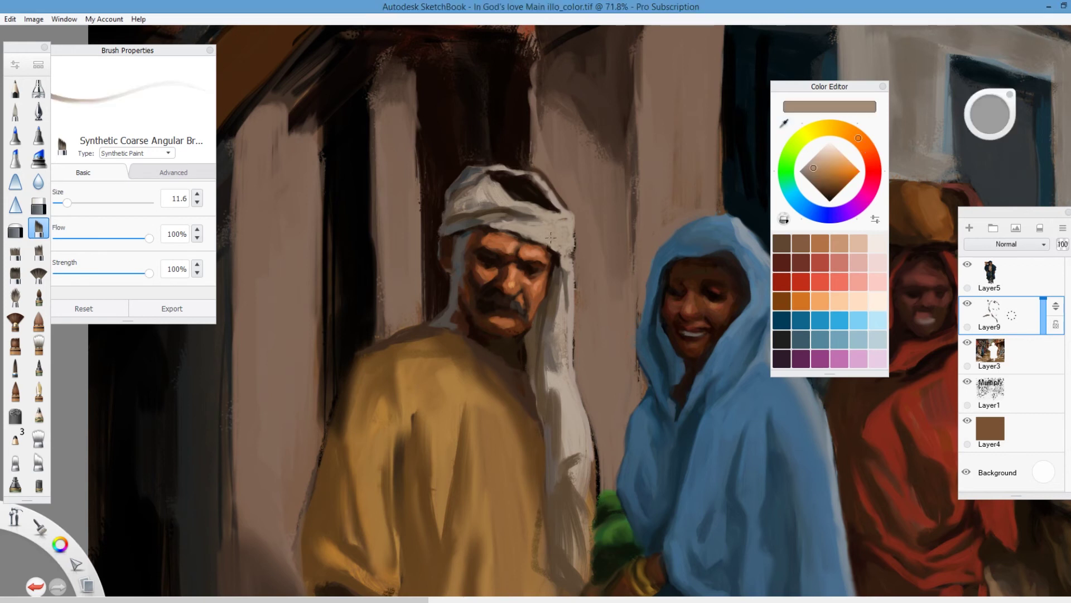
{"action": "left_click_drag", "start_coordinate": [470, 222], "coordinate": [536, 211]}
{"action": "left_click", "coordinate": [821, 156]}
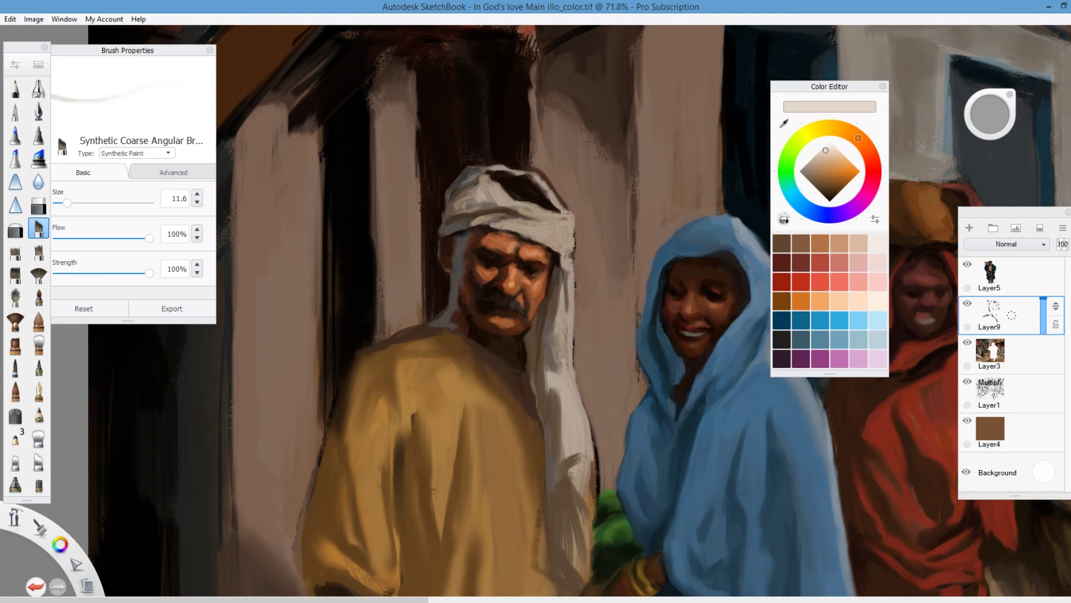
{"action": "left_click_drag", "start_coordinate": [560, 211], "coordinate": [574, 215]}
{"action": "left_click", "coordinate": [575, 214], "text": "alt"}
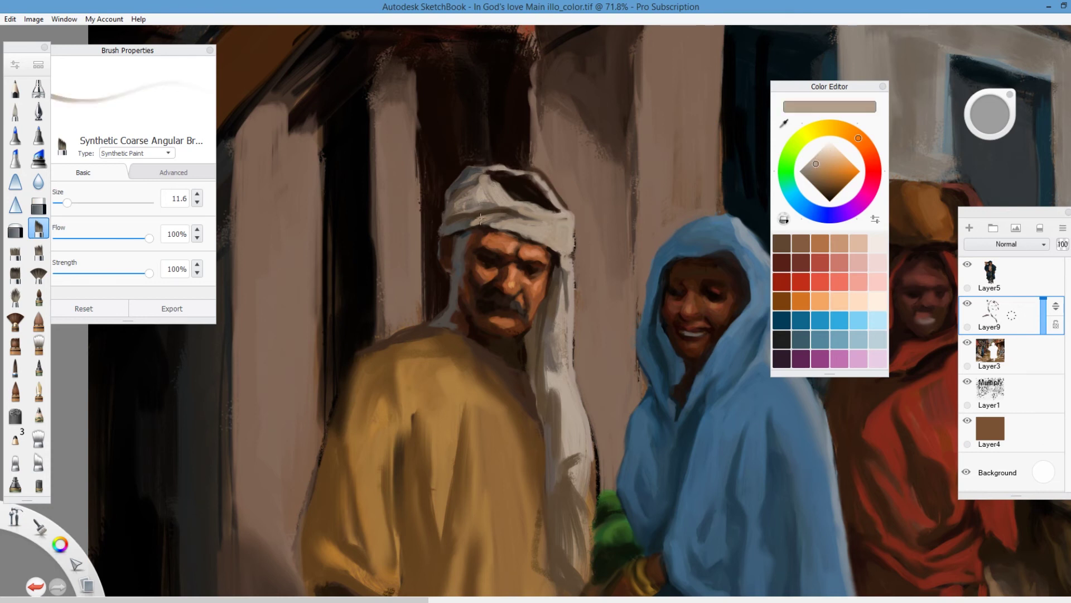
{"action": "mouse_move", "coordinate": [481, 175]}
{"action": "left_mouse_down"}
{"action": "mouse_move", "coordinate": [526, 203]}
{"action": "mouse_move", "coordinate": [563, 208]}
{"action": "left_mouse_up"}
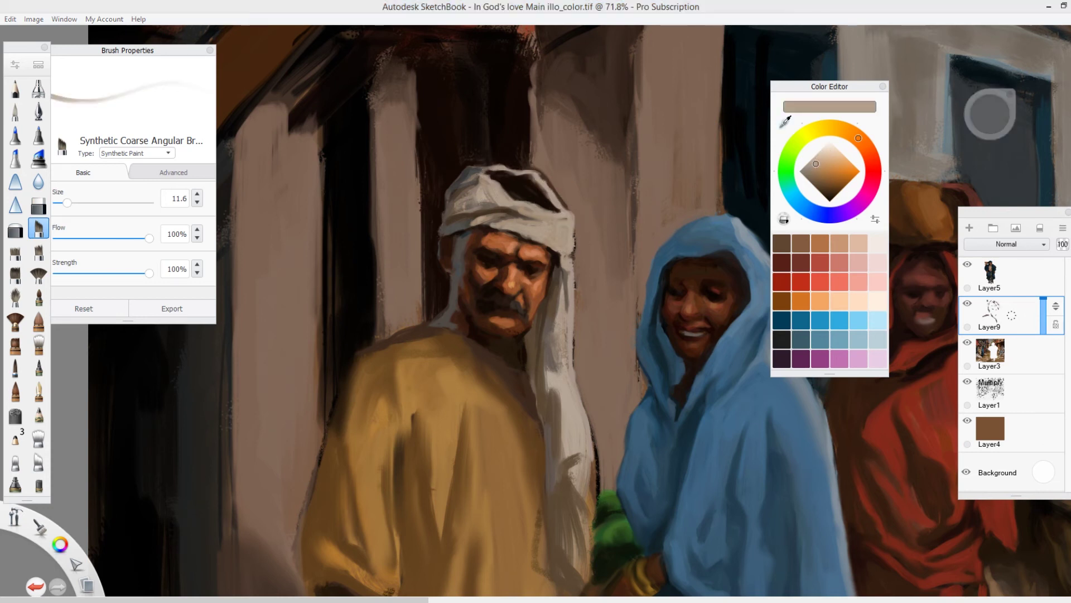
Refine the turban's outer contour by painting the sampled background brown beside its crown and hanging cloth
{"action": "left_click", "coordinate": [578, 199], "text": "alt"}
{"action": "left_click_drag", "start_coordinate": [537, 167], "coordinate": [565, 206]}
{"action": "left_click_drag", "start_coordinate": [534, 134], "coordinate": [531, 160]}
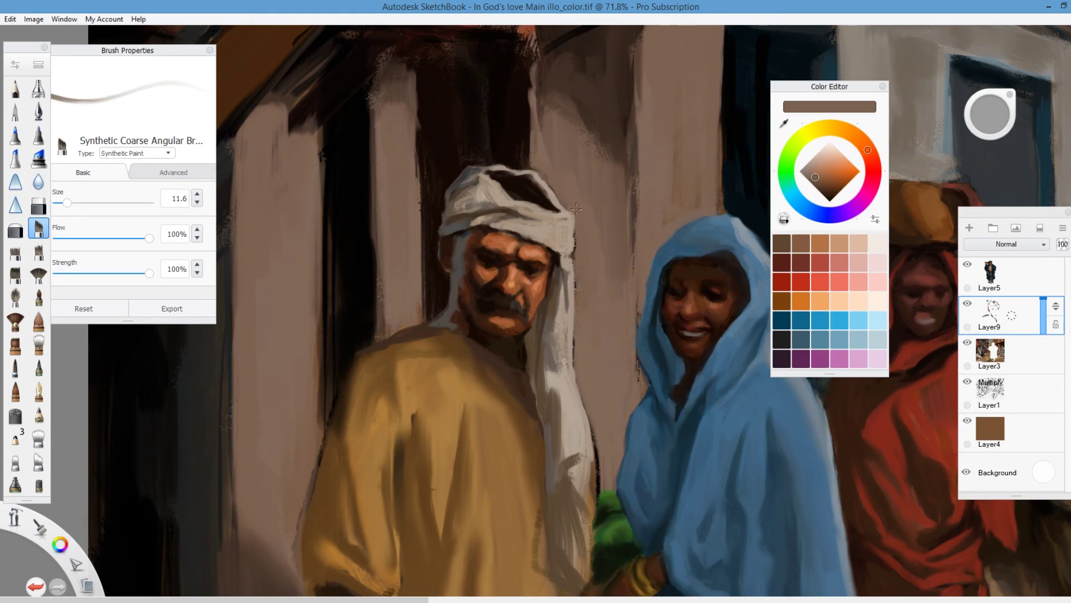
{"action": "left_click_drag", "start_coordinate": [577, 229], "coordinate": [574, 261]}
Switch to the Synthetic Flat Bristle Brush at size 15.8 and choose a dark brown based on the tunic's colour
{"action": "left_click", "coordinate": [470, 290], "text": "alt"}
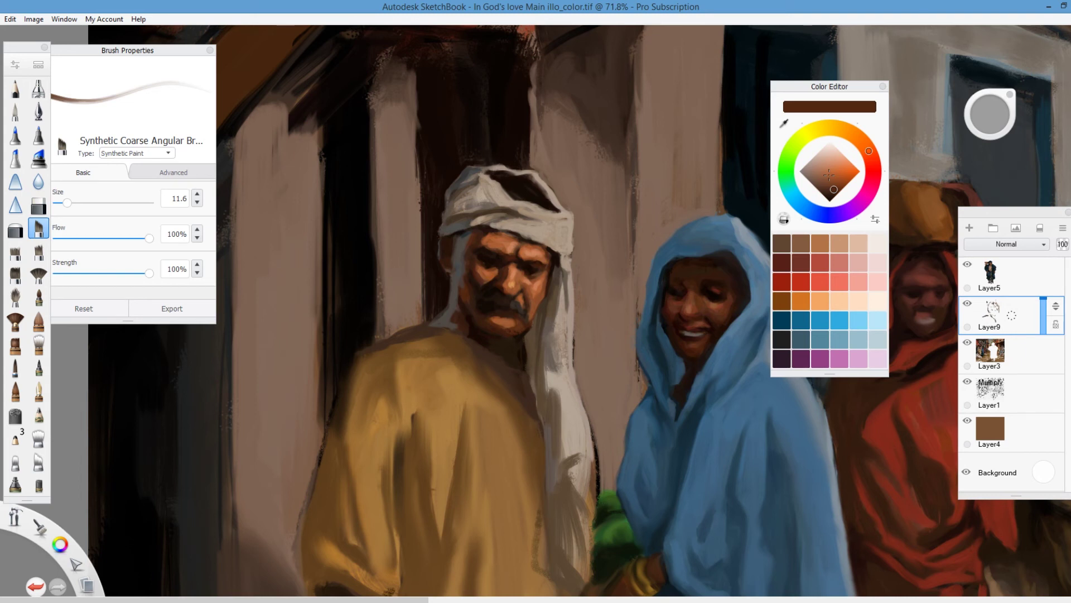
{"action": "left_click", "coordinate": [784, 123]}
{"action": "left_click", "coordinate": [441, 350]}
{"action": "left_click", "coordinate": [15, 252]}
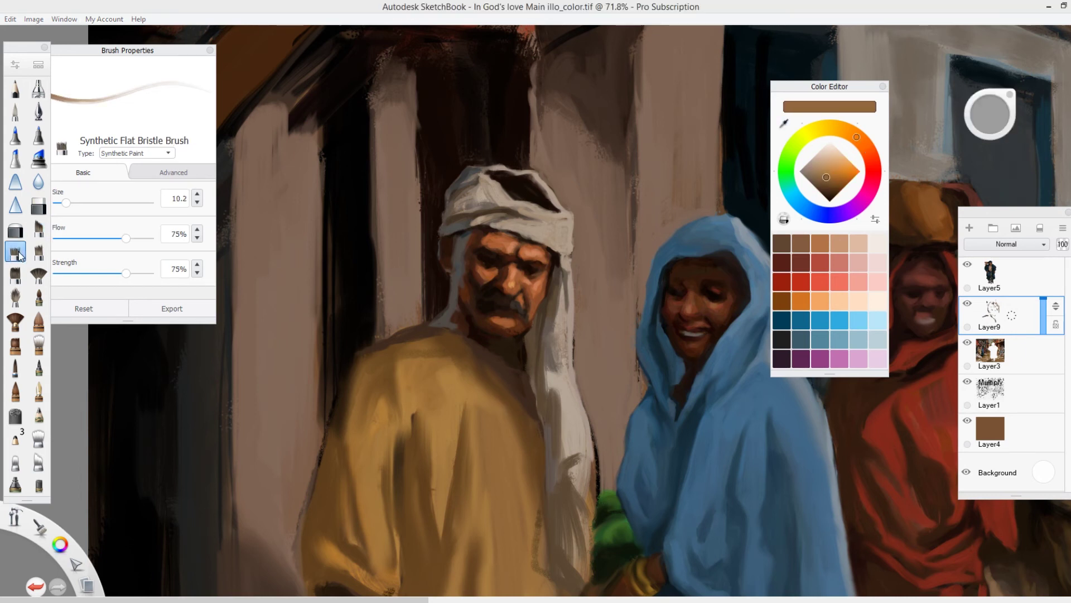
{"action": "left_click", "coordinate": [433, 341], "text": "alt"}
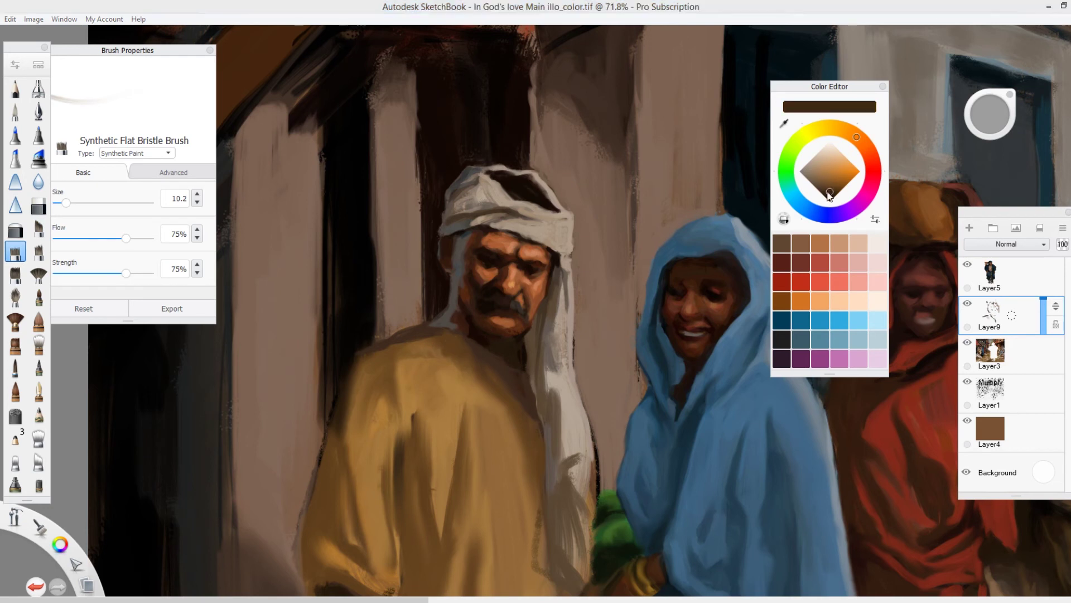
{"action": "left_click_drag", "start_coordinate": [990, 114], "coordinate": [1002, 113]}
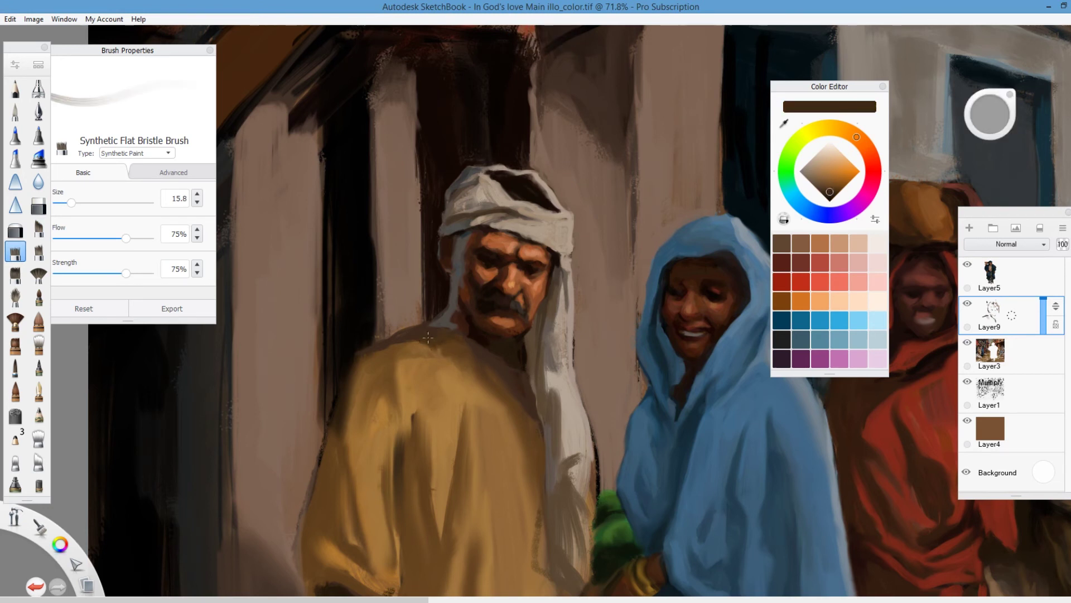
Paint dark brown fold shadows down the front of the man's tunic, his shoulder and upper sleeve
{"action": "left_click_drag", "start_coordinate": [483, 371], "coordinate": [507, 462]}
{"action": "mouse_move", "coordinate": [388, 360]}
{"action": "left_mouse_down"}
{"action": "mouse_move", "coordinate": [400, 424]}
{"action": "mouse_move", "coordinate": [391, 397]}
{"action": "left_mouse_up"}
{"action": "mouse_move", "coordinate": [364, 371]}
{"action": "left_mouse_down"}
{"action": "mouse_move", "coordinate": [377, 469]}
{"action": "mouse_move", "coordinate": [393, 345]}
{"action": "mouse_move", "coordinate": [357, 393]}
{"action": "mouse_move", "coordinate": [352, 463]}
{"action": "mouse_move", "coordinate": [351, 380]}
{"action": "mouse_move", "coordinate": [341, 538]}
{"action": "left_mouse_up"}
{"action": "left_click_drag", "start_coordinate": [329, 486], "coordinate": [323, 456]}
{"action": "mouse_move", "coordinate": [351, 410]}
{"action": "left_mouse_down"}
{"action": "mouse_move", "coordinate": [349, 460]}
{"action": "mouse_move", "coordinate": [371, 558]}
{"action": "left_mouse_up"}
{"action": "left_click_drag", "start_coordinate": [348, 518], "coordinate": [352, 544]}
{"action": "left_click_drag", "start_coordinate": [331, 469], "coordinate": [332, 487]}
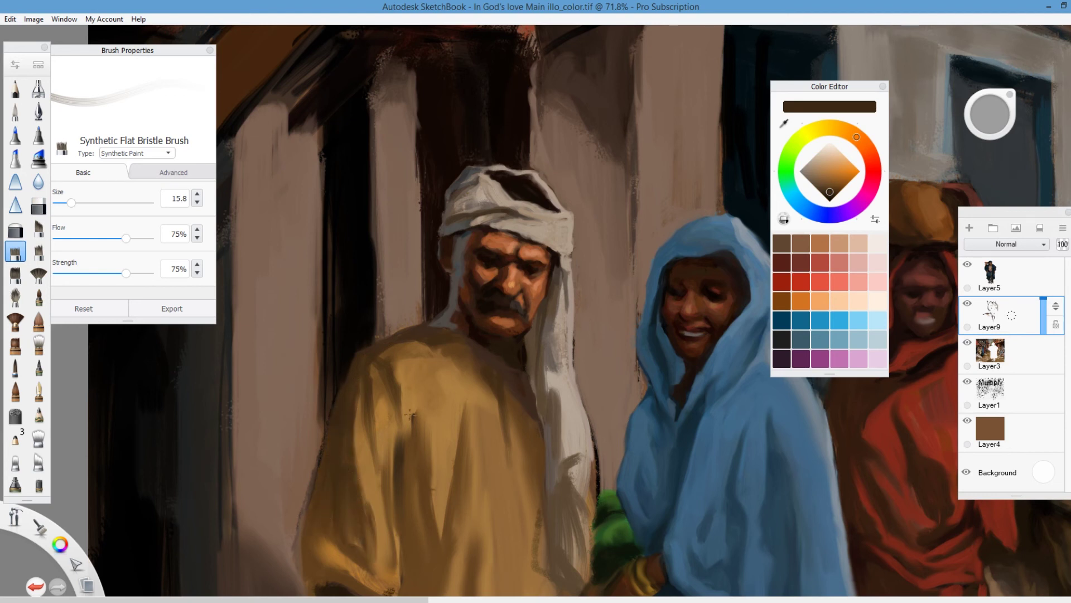
Add dark brown folds where the sleeve meets the tunic's chest
{"action": "left_click_drag", "start_coordinate": [393, 357], "coordinate": [404, 374]}
{"action": "mouse_move", "coordinate": [419, 424]}
{"action": "left_mouse_down"}
{"action": "mouse_move", "coordinate": [413, 382]}
{"action": "mouse_move", "coordinate": [420, 441]}
{"action": "left_mouse_up"}
{"action": "left_click_drag", "start_coordinate": [399, 414], "coordinate": [406, 470]}
{"action": "mouse_move", "coordinate": [407, 391]}
{"action": "left_mouse_down"}
{"action": "mouse_move", "coordinate": [399, 437]}
{"action": "mouse_move", "coordinate": [424, 467]}
{"action": "mouse_move", "coordinate": [433, 516]}
{"action": "mouse_move", "coordinate": [421, 210]}
{"action": "mouse_move", "coordinate": [435, 287]}
{"action": "left_mouse_up"}
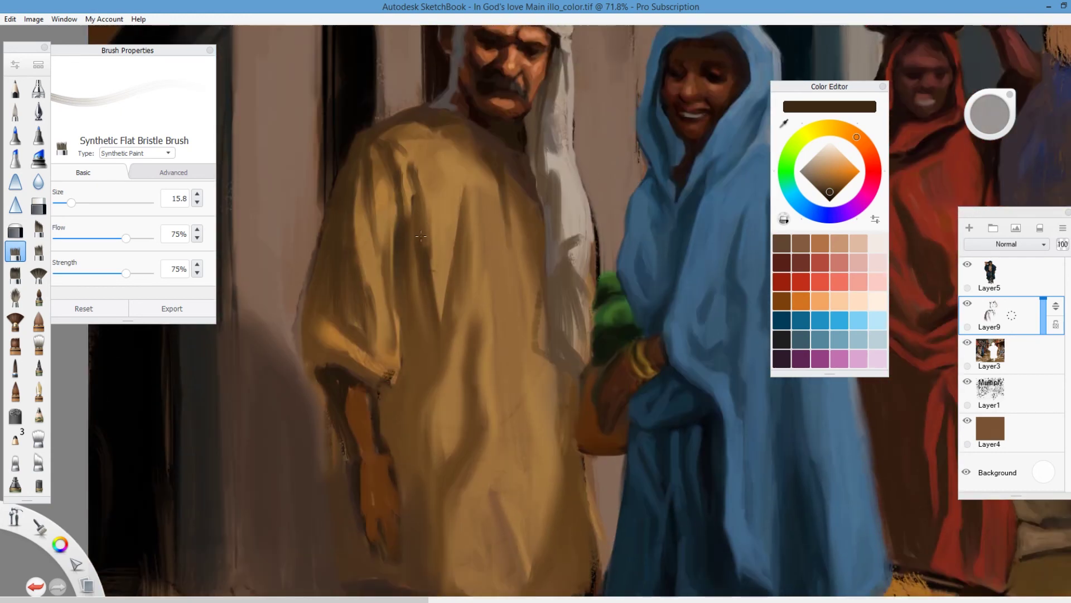
{"action": "left_click_drag", "start_coordinate": [420, 213], "coordinate": [423, 244]}
Shade the rolled sleeve's folds, outer edge and cuff, and the tunic beside the forearm, with dark brown
{"action": "left_click_drag", "start_coordinate": [363, 282], "coordinate": [354, 329]}
{"action": "mouse_move", "coordinate": [304, 296]}
{"action": "left_mouse_down"}
{"action": "mouse_move", "coordinate": [298, 349]}
{"action": "mouse_move", "coordinate": [315, 383]}
{"action": "left_mouse_up"}
{"action": "left_click_drag", "start_coordinate": [337, 349], "coordinate": [324, 365]}
{"action": "mouse_move", "coordinate": [332, 318]}
{"action": "left_mouse_down"}
{"action": "mouse_move", "coordinate": [312, 330]}
{"action": "mouse_move", "coordinate": [334, 333]}
{"action": "mouse_move", "coordinate": [309, 271]}
{"action": "left_mouse_up"}
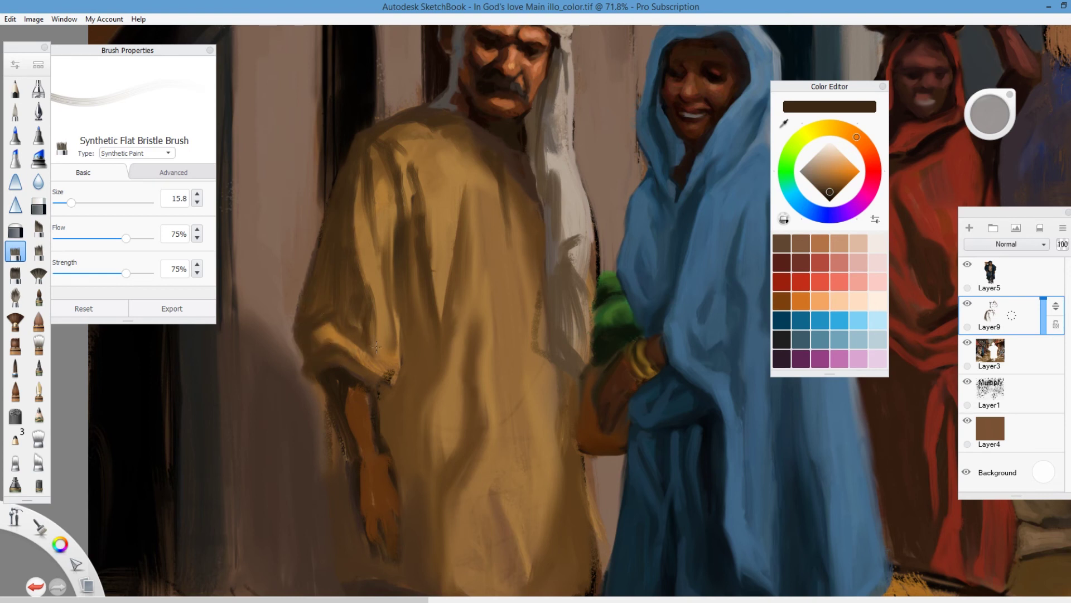
{"action": "mouse_move", "coordinate": [394, 249]}
{"action": "left_mouse_down"}
{"action": "mouse_move", "coordinate": [402, 385]}
{"action": "mouse_move", "coordinate": [385, 435]}
{"action": "left_mouse_up"}
{"action": "left_click_drag", "start_coordinate": [394, 395], "coordinate": [391, 446]}
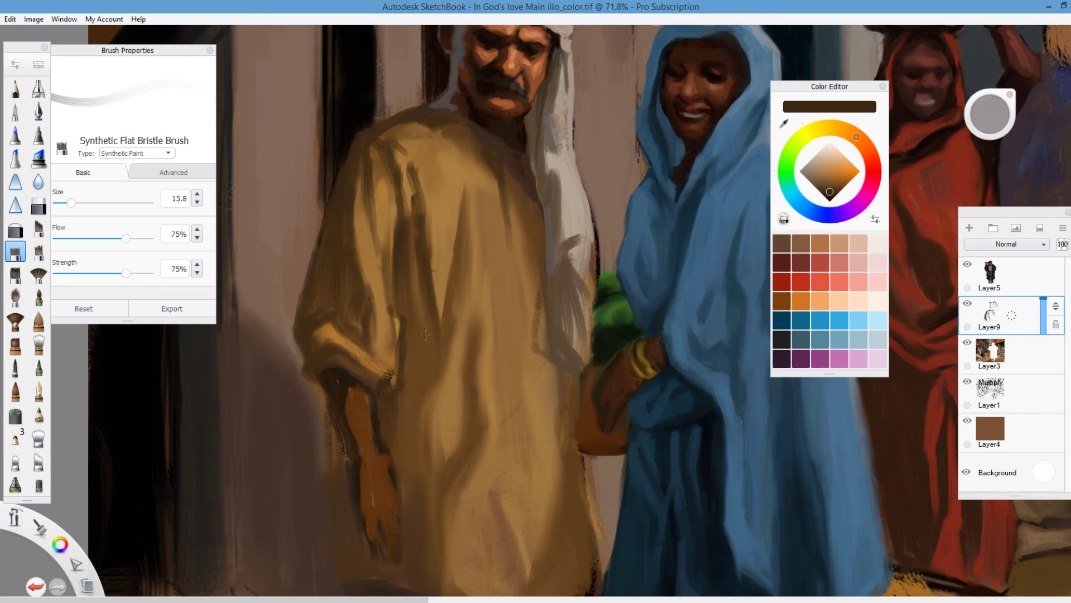
Paint dark brown fold shadows down the tunic's side between the waist and the man's hand
{"action": "mouse_move", "coordinate": [424, 333]}
{"action": "left_mouse_down"}
{"action": "mouse_move", "coordinate": [427, 385]}
{"action": "mouse_move", "coordinate": [413, 392]}
{"action": "left_mouse_up"}
{"action": "mouse_move", "coordinate": [406, 290]}
{"action": "left_mouse_down"}
{"action": "mouse_move", "coordinate": [416, 357]}
{"action": "mouse_move", "coordinate": [406, 382]}
{"action": "left_mouse_up"}
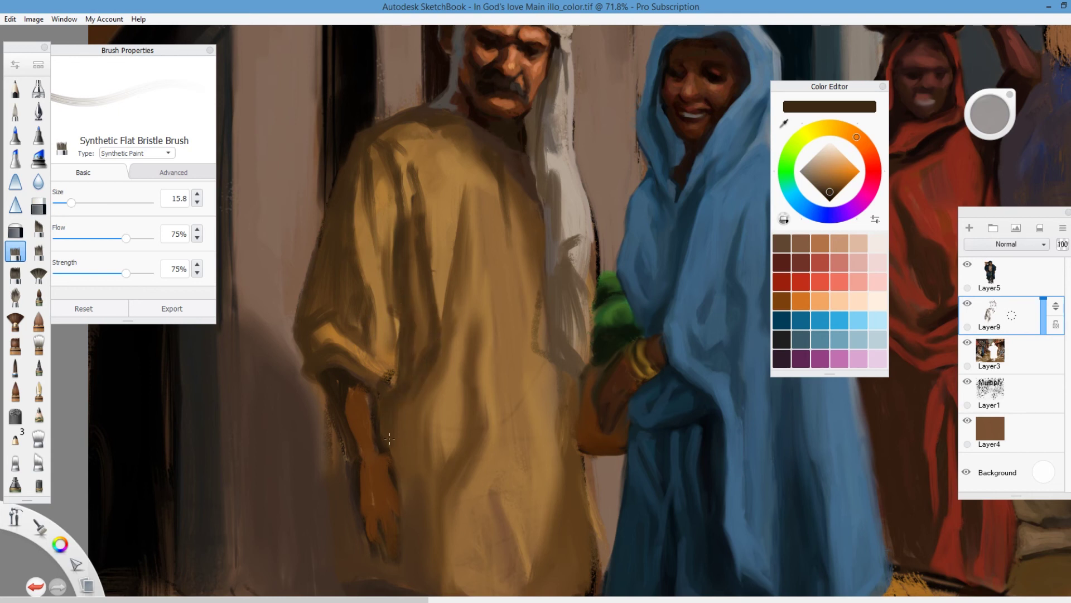
{"action": "left_click_drag", "start_coordinate": [400, 397], "coordinate": [404, 463]}
{"action": "left_click_drag", "start_coordinate": [425, 407], "coordinate": [408, 435]}
{"action": "left_click_drag", "start_coordinate": [440, 378], "coordinate": [419, 426]}
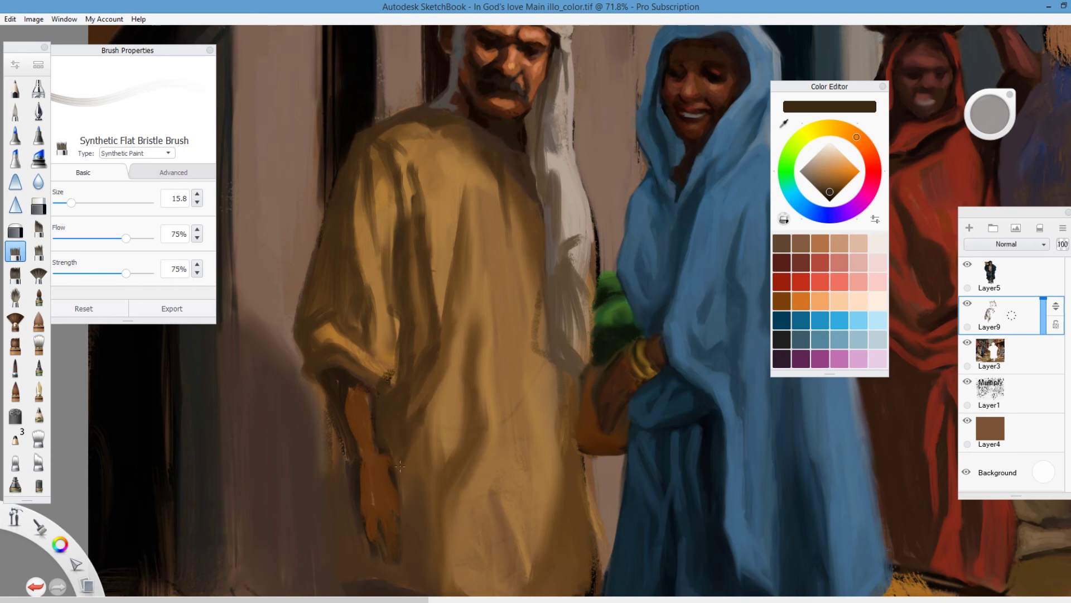
{"action": "mouse_move", "coordinate": [403, 498]}
{"action": "left_mouse_down"}
{"action": "mouse_move", "coordinate": [407, 464]}
{"action": "mouse_move", "coordinate": [418, 485]}
{"action": "left_mouse_up"}
{"action": "left_click_drag", "start_coordinate": [413, 439], "coordinate": [412, 463]}
Shade the tunic behind the man's forearm with dark brown and a darker near-black brown below the cuff
{"action": "mouse_move", "coordinate": [327, 373]}
{"action": "left_mouse_down"}
{"action": "mouse_move", "coordinate": [344, 402]}
{"action": "mouse_move", "coordinate": [330, 442]}
{"action": "left_mouse_up"}
{"action": "left_click_drag", "start_coordinate": [357, 486], "coordinate": [366, 503]}
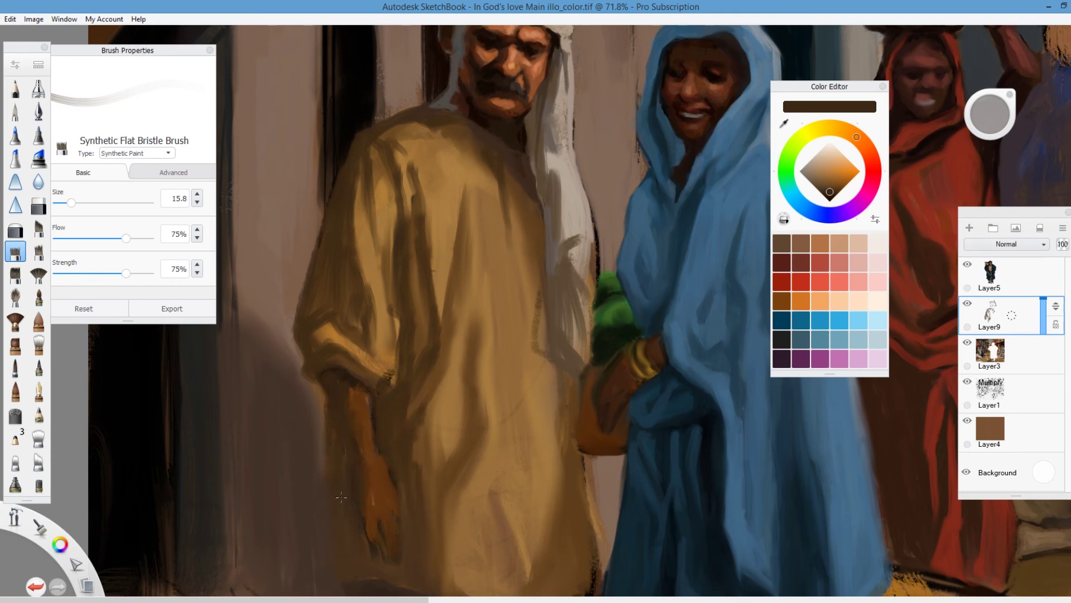
{"action": "left_click", "coordinate": [827, 196]}
{"action": "left_click_drag", "start_coordinate": [327, 374], "coordinate": [337, 399]}
{"action": "left_click_drag", "start_coordinate": [336, 376], "coordinate": [338, 398]}
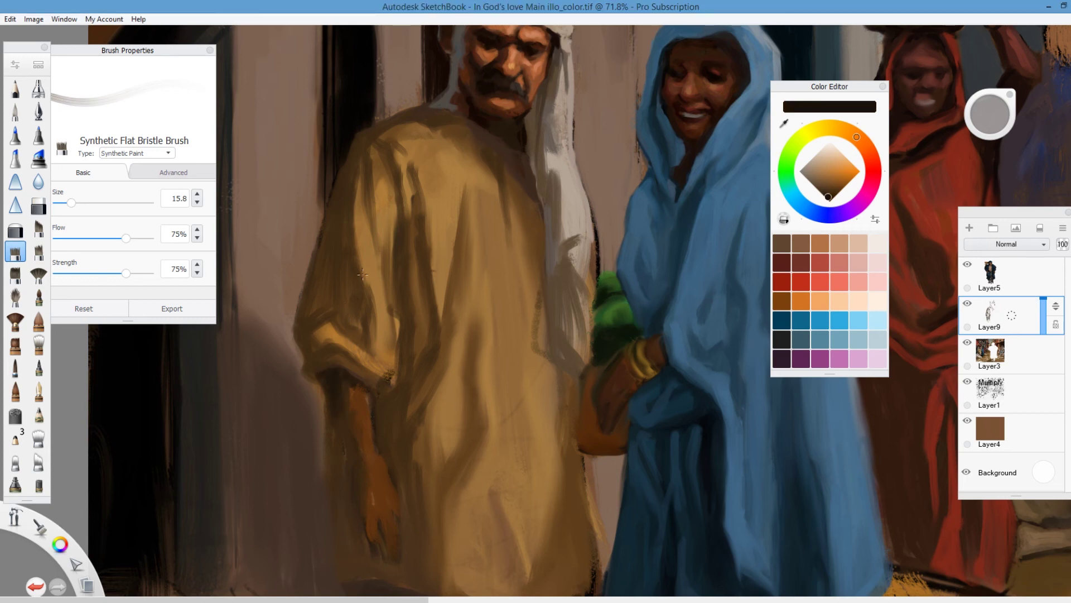
Paint near-black brown accents on the sleeve fold, the collar, the edge along the scarf and the lower front crease
{"action": "mouse_move", "coordinate": [367, 155]}
{"action": "left_mouse_down"}
{"action": "mouse_move", "coordinate": [371, 227]}
{"action": "mouse_move", "coordinate": [399, 263]}
{"action": "left_mouse_up"}
{"action": "left_click_drag", "start_coordinate": [499, 139], "coordinate": [523, 168]}
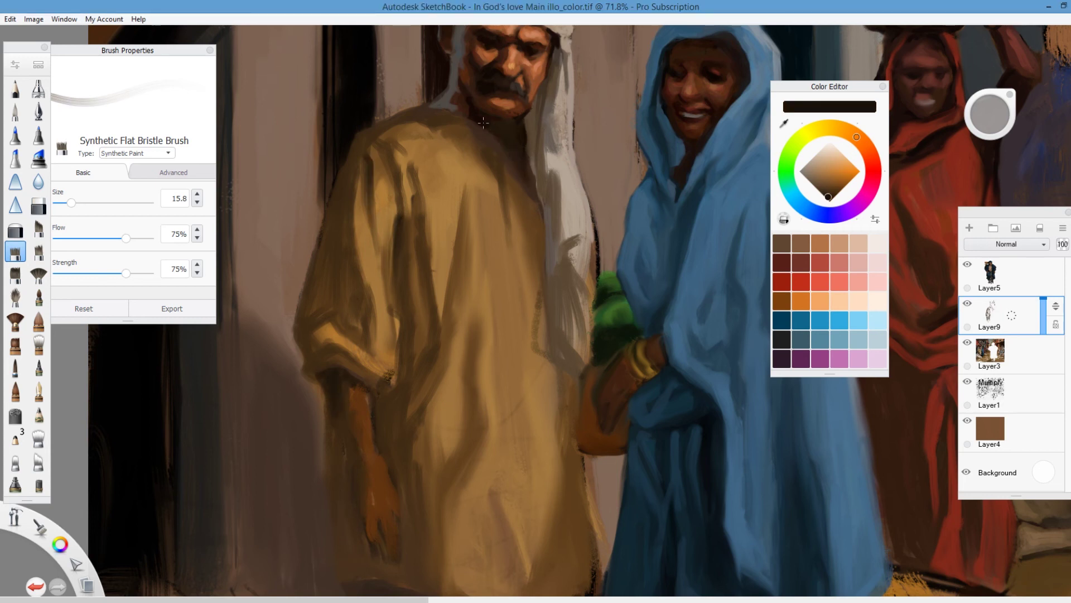
{"action": "mouse_move", "coordinate": [483, 123]}
{"action": "left_mouse_down"}
{"action": "mouse_move", "coordinate": [497, 157]}
{"action": "mouse_move", "coordinate": [475, 129]}
{"action": "mouse_move", "coordinate": [501, 155]}
{"action": "mouse_move", "coordinate": [542, 246]}
{"action": "mouse_move", "coordinate": [549, 296]}
{"action": "left_mouse_up"}
{"action": "left_click_drag", "start_coordinate": [537, 231], "coordinate": [551, 355]}
{"action": "left_click_drag", "start_coordinate": [468, 416], "coordinate": [430, 482]}
{"action": "left_click_drag", "start_coordinate": [471, 429], "coordinate": [443, 469]}
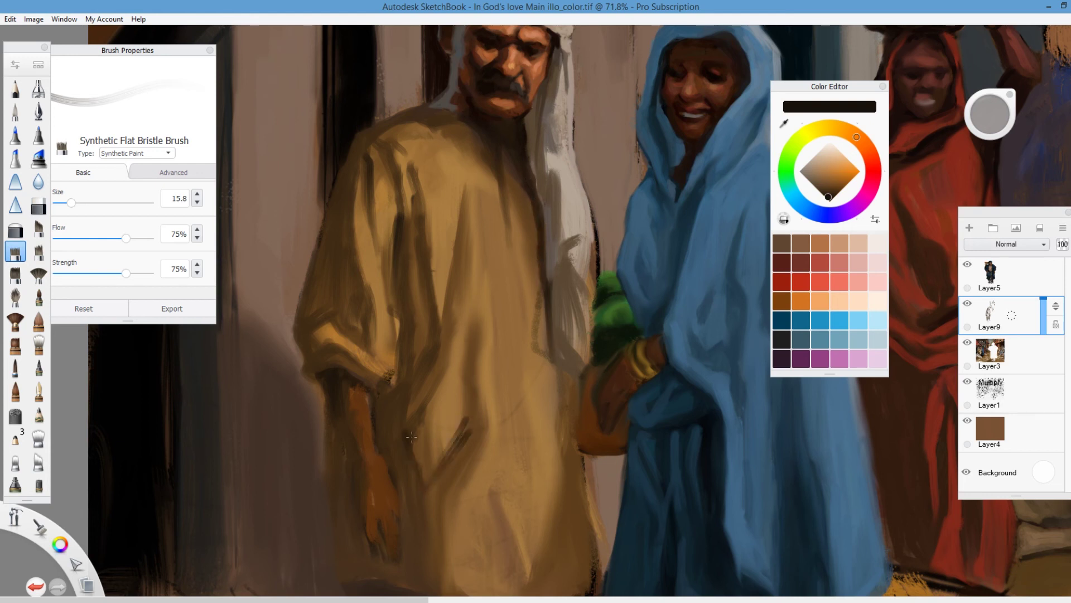
Deepen the tunic's hip folds and the shadows around the man's forearm with near-black brown strokes
{"action": "left_click_drag", "start_coordinate": [435, 388], "coordinate": [408, 480]}
{"action": "left_click_drag", "start_coordinate": [411, 373], "coordinate": [414, 431]}
{"action": "left_click_drag", "start_coordinate": [376, 393], "coordinate": [375, 427]}
{"action": "left_click_drag", "start_coordinate": [344, 414], "coordinate": [323, 499]}
{"action": "left_click_drag", "start_coordinate": [329, 505], "coordinate": [318, 531]}
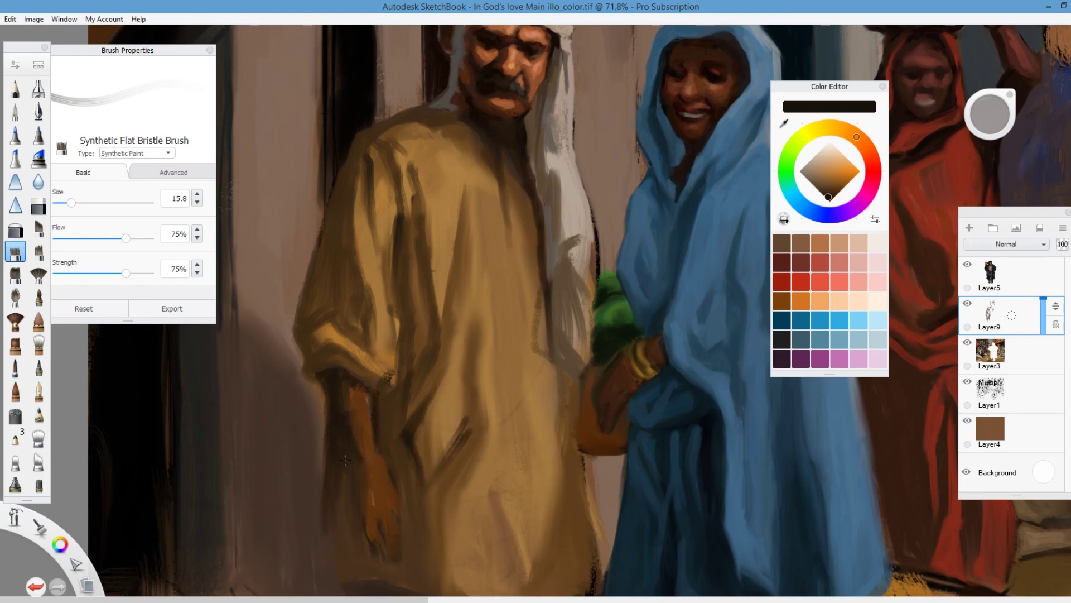
Fill the lower tunic around the man's hand with near-black brown shadow strokes
{"action": "left_click_drag", "start_coordinate": [346, 461], "coordinate": [341, 513]}
{"action": "mouse_move", "coordinate": [368, 474]}
{"action": "left_mouse_down"}
{"action": "mouse_move", "coordinate": [359, 493]}
{"action": "mouse_move", "coordinate": [390, 542]}
{"action": "left_mouse_up"}
{"action": "left_click_drag", "start_coordinate": [397, 523], "coordinate": [387, 572]}
{"action": "left_click_drag", "start_coordinate": [377, 507], "coordinate": [363, 564]}
{"action": "mouse_move", "coordinate": [364, 505]}
{"action": "left_mouse_down"}
{"action": "mouse_move", "coordinate": [363, 559]}
{"action": "mouse_move", "coordinate": [344, 569]}
{"action": "left_mouse_up"}
{"action": "left_click_drag", "start_coordinate": [341, 512], "coordinate": [323, 565]}
{"action": "left_click_drag", "start_coordinate": [335, 491], "coordinate": [326, 565]}
{"action": "left_click_drag", "start_coordinate": [325, 462], "coordinate": [329, 572]}
{"action": "left_click_drag", "start_coordinate": [359, 531], "coordinate": [389, 573]}
{"action": "mouse_move", "coordinate": [372, 572]}
{"action": "left_mouse_down"}
{"action": "mouse_move", "coordinate": [331, 583]}
{"action": "mouse_move", "coordinate": [366, 565]}
{"action": "left_mouse_up"}
Define the inner sleeve fold, the rolled cuff's outline and the shoulder edge with near-black brown
{"action": "mouse_move", "coordinate": [318, 508]}
{"action": "left_mouse_down"}
{"action": "mouse_move", "coordinate": [319, 549]}
{"action": "mouse_move", "coordinate": [322, 394]}
{"action": "mouse_move", "coordinate": [391, 446]}
{"action": "mouse_move", "coordinate": [401, 273]}
{"action": "left_mouse_up"}
{"action": "left_click_drag", "start_coordinate": [323, 321], "coordinate": [360, 346]}
{"action": "left_click_drag", "start_coordinate": [296, 335], "coordinate": [314, 352]}
{"action": "mouse_move", "coordinate": [313, 357]}
{"action": "left_mouse_down"}
{"action": "mouse_move", "coordinate": [303, 373]}
{"action": "mouse_move", "coordinate": [323, 385]}
{"action": "mouse_move", "coordinate": [319, 425]}
{"action": "left_mouse_up"}
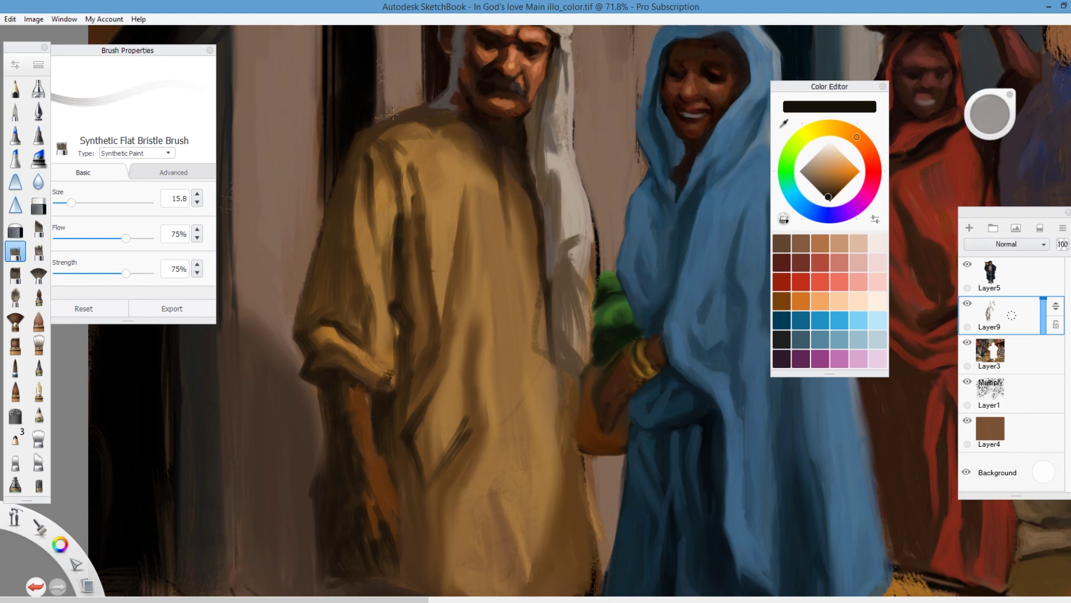
{"action": "left_click_drag", "start_coordinate": [370, 130], "coordinate": [358, 139]}
Soften the tunic's front crease, hip folds and armpit fold with sampled dark brown strokes
{"action": "left_click", "coordinate": [548, 352], "text": "alt"}
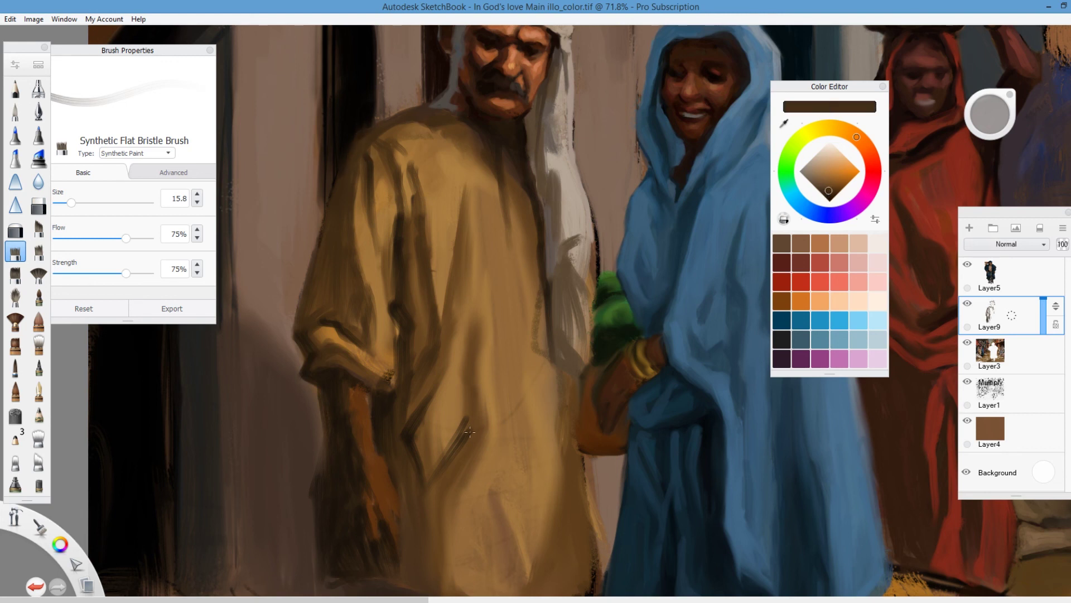
{"action": "left_click_drag", "start_coordinate": [473, 413], "coordinate": [445, 458]}
{"action": "left_click_drag", "start_coordinate": [471, 420], "coordinate": [474, 370]}
{"action": "left_click_drag", "start_coordinate": [407, 422], "coordinate": [445, 371]}
{"action": "mouse_move", "coordinate": [413, 181]}
{"action": "left_mouse_down"}
{"action": "mouse_move", "coordinate": [422, 316]}
{"action": "mouse_move", "coordinate": [408, 331]}
{"action": "left_mouse_up"}
{"action": "left_click_drag", "start_coordinate": [422, 350], "coordinate": [430, 316]}
Add sampled dark brown shading on the chest fold, outer sleeve, shoulder and the tunic's edge beside the scarf
{"action": "left_click_drag", "start_coordinate": [428, 209], "coordinate": [430, 277]}
{"action": "mouse_move", "coordinate": [359, 170]}
{"action": "left_mouse_down"}
{"action": "mouse_move", "coordinate": [374, 304]}
{"action": "mouse_move", "coordinate": [321, 334]}
{"action": "left_mouse_up"}
{"action": "left_click_drag", "start_coordinate": [360, 187], "coordinate": [376, 295]}
{"action": "mouse_move", "coordinate": [385, 131]}
{"action": "left_mouse_down"}
{"action": "mouse_move", "coordinate": [404, 125]}
{"action": "mouse_move", "coordinate": [428, 139]}
{"action": "left_mouse_up"}
{"action": "left_click_drag", "start_coordinate": [499, 180], "coordinate": [549, 373]}
Paint sampled golden ochre highlights on the tunic's shoulder and upper sleeve
{"action": "left_click", "coordinate": [430, 154], "text": "alt"}
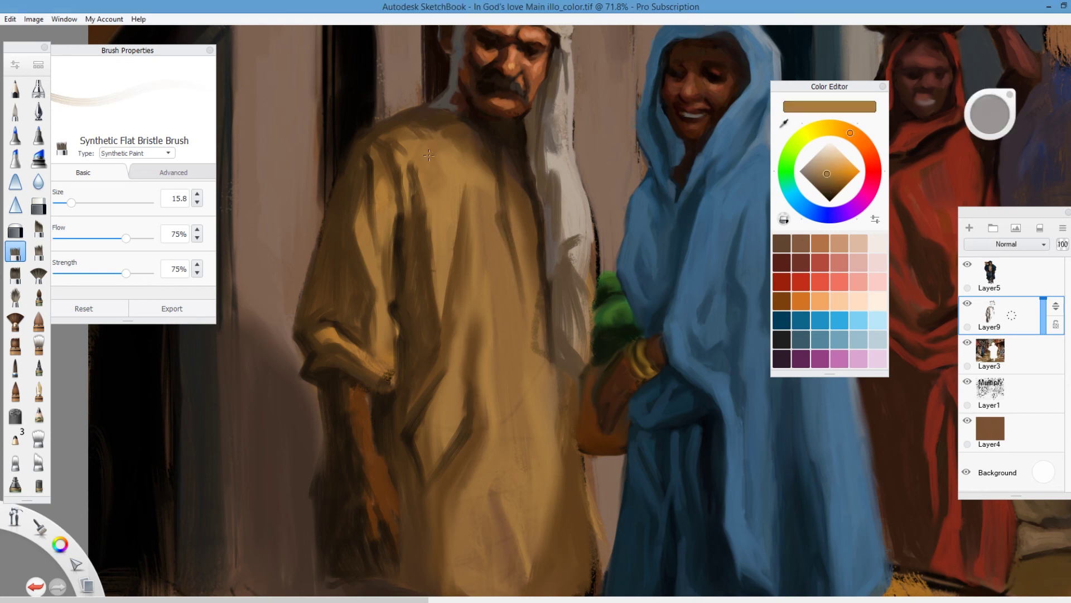
{"action": "left_click_drag", "start_coordinate": [387, 143], "coordinate": [401, 141]}
{"action": "mouse_move", "coordinate": [373, 146]}
{"action": "left_mouse_down"}
{"action": "mouse_move", "coordinate": [380, 210]}
{"action": "mouse_move", "coordinate": [384, 163]}
{"action": "left_mouse_up"}
{"action": "left_click_drag", "start_coordinate": [358, 199], "coordinate": [361, 248]}
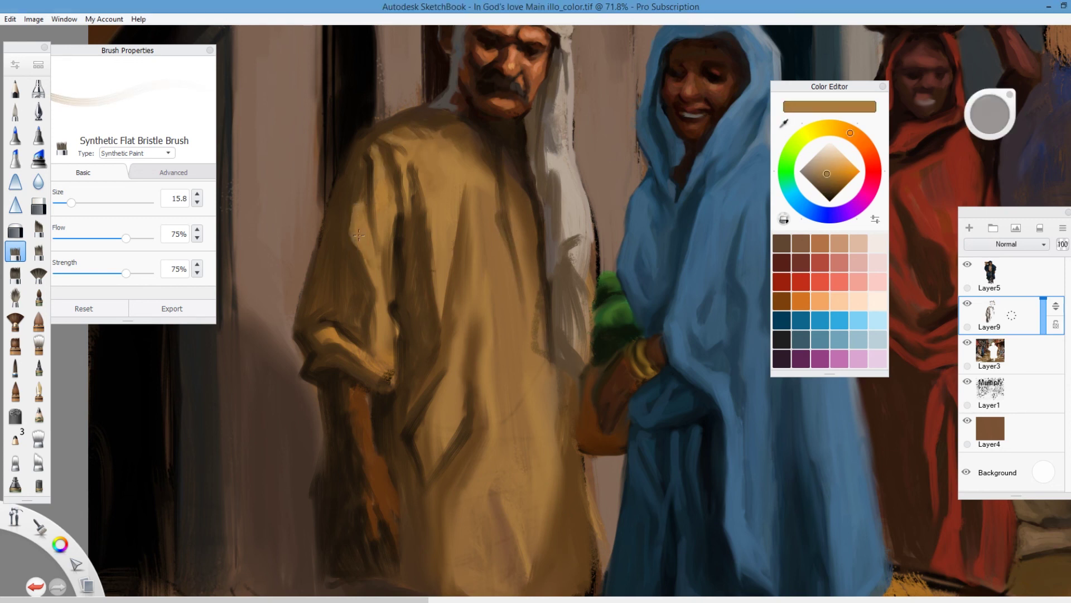
Highlight the rolled cuff's folds and the sleeve's inner edge with golden ochre strokes
{"action": "mouse_move", "coordinate": [365, 302]}
{"action": "left_mouse_down"}
{"action": "mouse_move", "coordinate": [394, 338]}
{"action": "mouse_move", "coordinate": [311, 342]}
{"action": "left_mouse_up"}
{"action": "left_click_drag", "start_coordinate": [317, 333], "coordinate": [368, 372]}
{"action": "mouse_move", "coordinate": [364, 372]}
{"action": "left_mouse_down"}
{"action": "mouse_move", "coordinate": [390, 391]}
{"action": "mouse_move", "coordinate": [364, 393]}
{"action": "left_mouse_up"}
{"action": "mouse_move", "coordinate": [371, 322]}
{"action": "left_mouse_down"}
{"action": "mouse_move", "coordinate": [356, 330]}
{"action": "mouse_move", "coordinate": [394, 341]}
{"action": "left_mouse_up"}
{"action": "left_click_drag", "start_coordinate": [387, 242], "coordinate": [392, 311]}
{"action": "left_click_drag", "start_coordinate": [391, 165], "coordinate": [381, 189]}
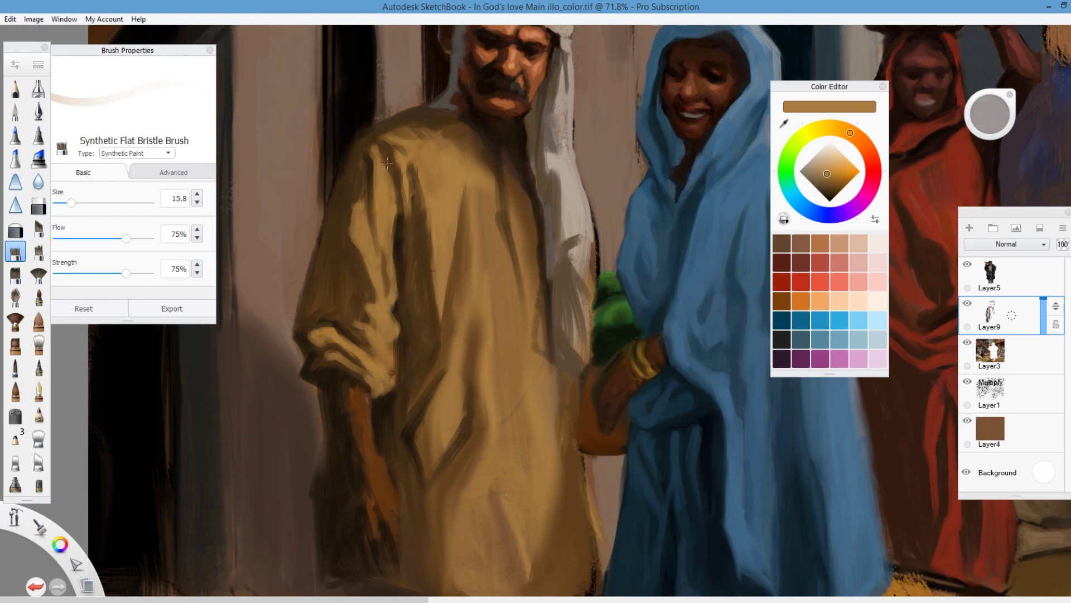
Paint golden ochre highlights across the tunic's shoulder, chest and the folds beside the scarf
{"action": "mouse_move", "coordinate": [373, 140]}
{"action": "left_mouse_down"}
{"action": "mouse_move", "coordinate": [397, 132]}
{"action": "mouse_move", "coordinate": [391, 147]}
{"action": "left_mouse_up"}
{"action": "mouse_move", "coordinate": [415, 167]}
{"action": "left_mouse_down"}
{"action": "mouse_move", "coordinate": [410, 127]}
{"action": "mouse_move", "coordinate": [468, 135]}
{"action": "mouse_move", "coordinate": [482, 157]}
{"action": "mouse_move", "coordinate": [464, 136]}
{"action": "mouse_move", "coordinate": [478, 139]}
{"action": "mouse_move", "coordinate": [472, 165]}
{"action": "mouse_move", "coordinate": [485, 164]}
{"action": "mouse_move", "coordinate": [515, 204]}
{"action": "mouse_move", "coordinate": [515, 184]}
{"action": "mouse_move", "coordinate": [527, 238]}
{"action": "left_mouse_up"}
{"action": "left_click_drag", "start_coordinate": [508, 178], "coordinate": [536, 351]}
{"action": "left_click_drag", "start_coordinate": [489, 195], "coordinate": [491, 233]}
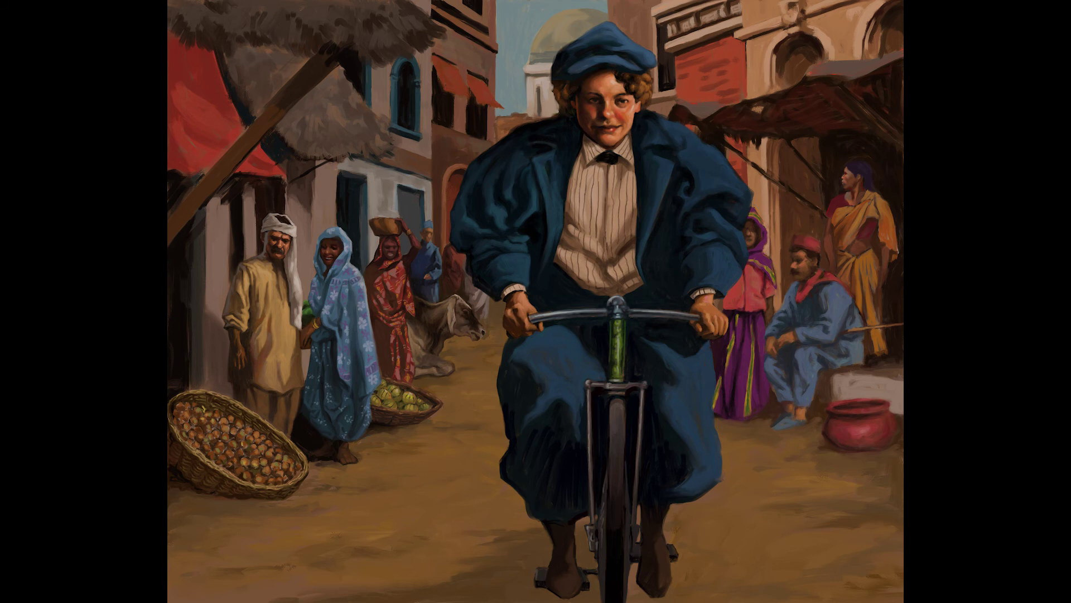